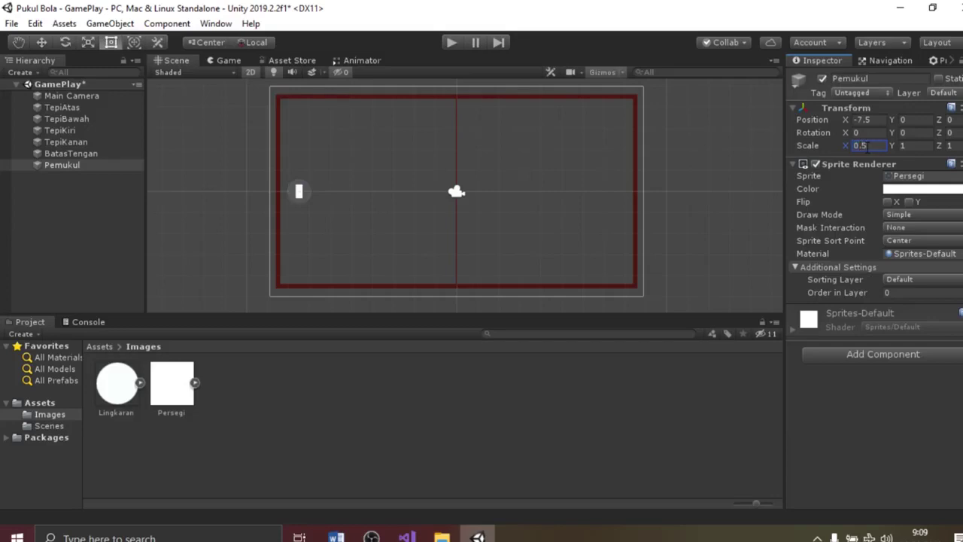
- Set the Pemukul paddle's Y scale to 5 and its sprite color to blue 006AFF
click(907, 145)
text(5)
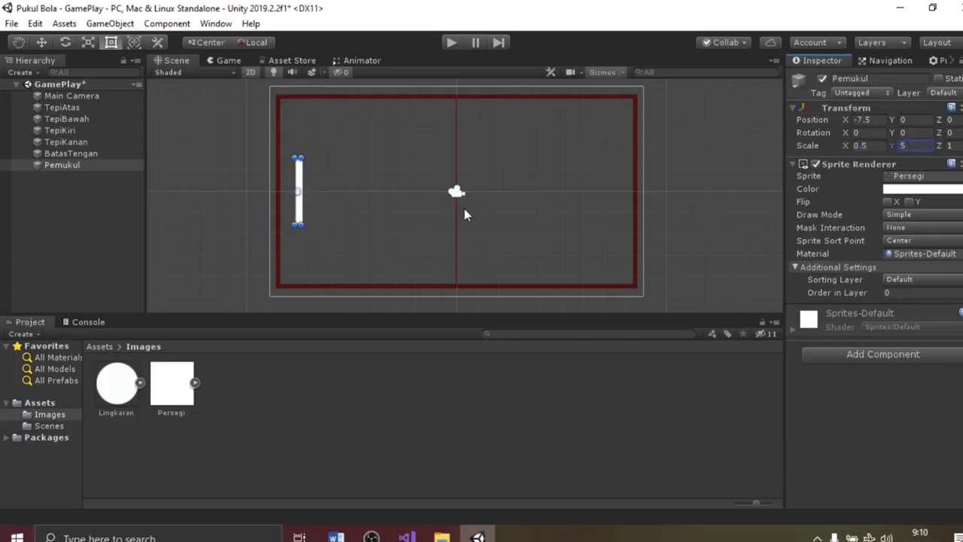
click(941, 189)
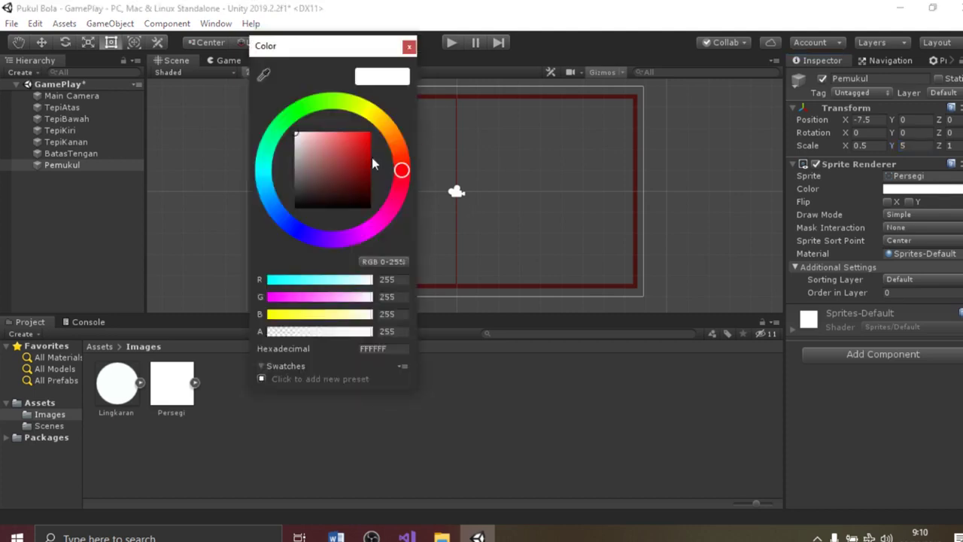
click(288, 224)
drag(345, 147, 372, 133)
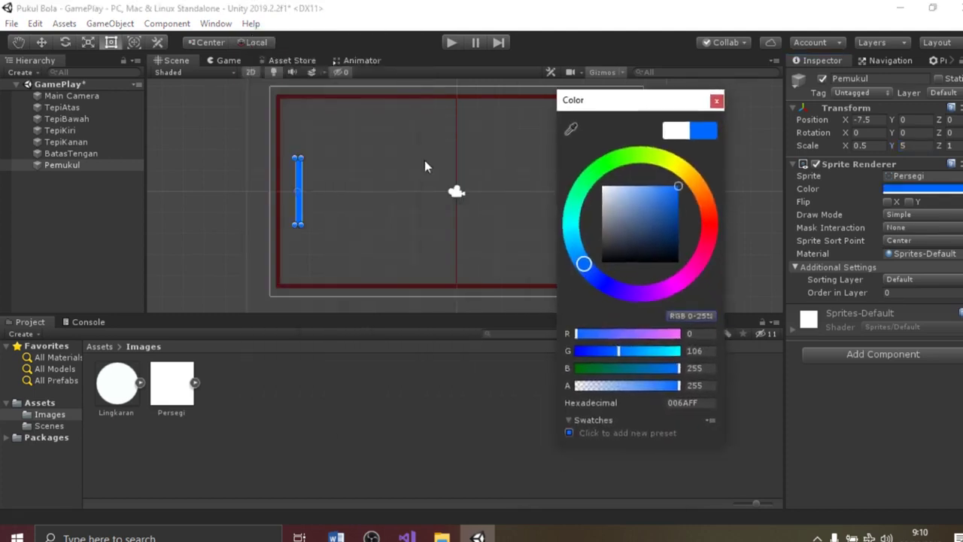
click(716, 102)
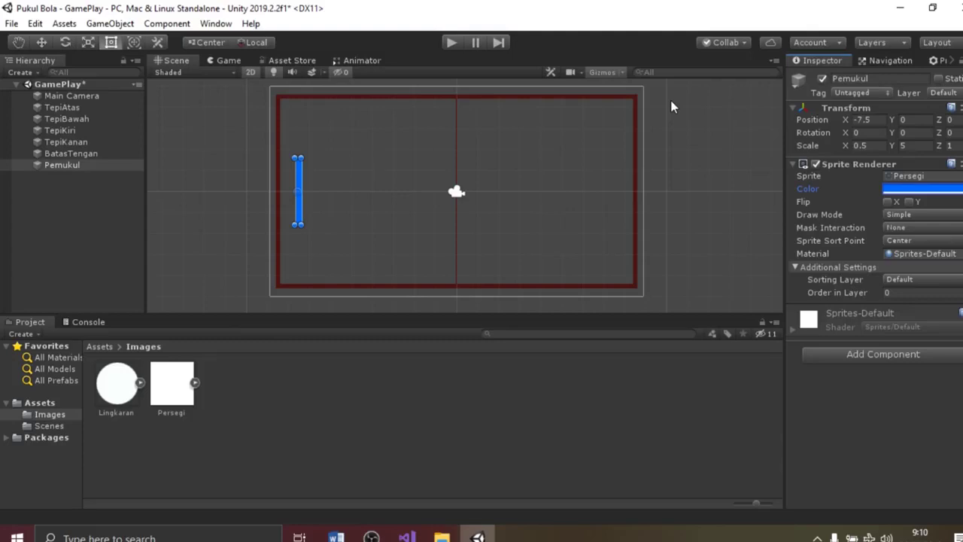
- Open the project's Input settings and increase the number of axes to 20
click(35, 23)
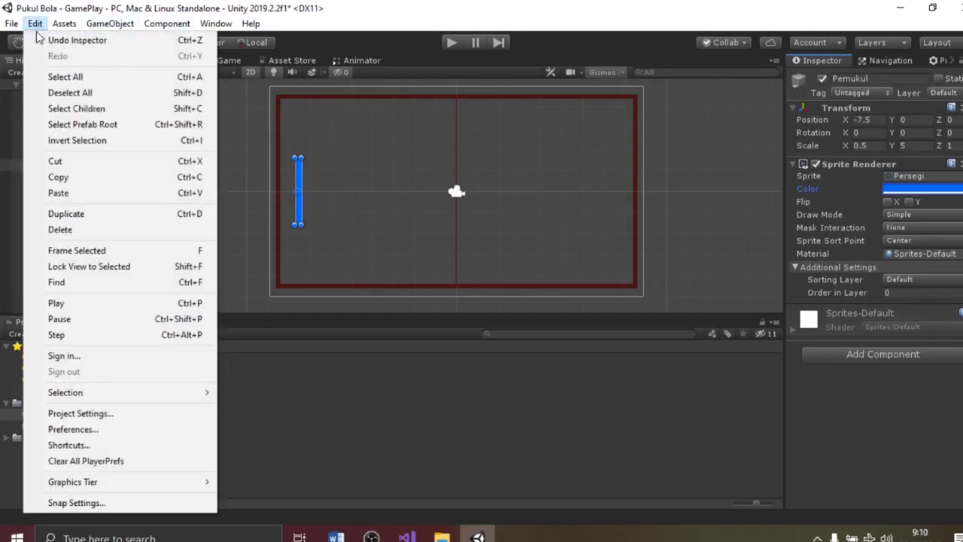
click(96, 413)
click(802, 122)
click(872, 111)
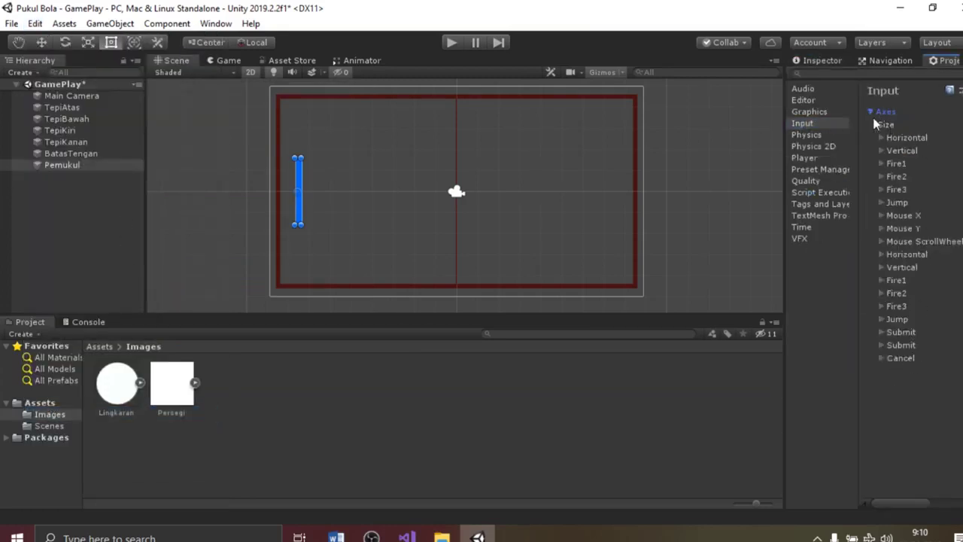
drag(785, 114, 516, 134)
click(797, 125)
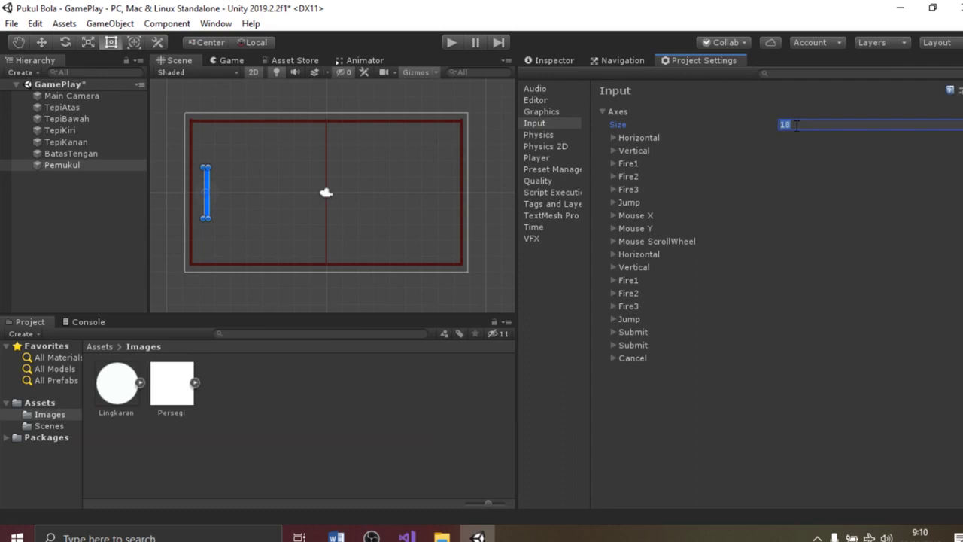
text(20)
key(Return)
- Name the first added input axis Vertical1, with w as its negative button and s as its positive button
click(636, 370)
click(814, 383)
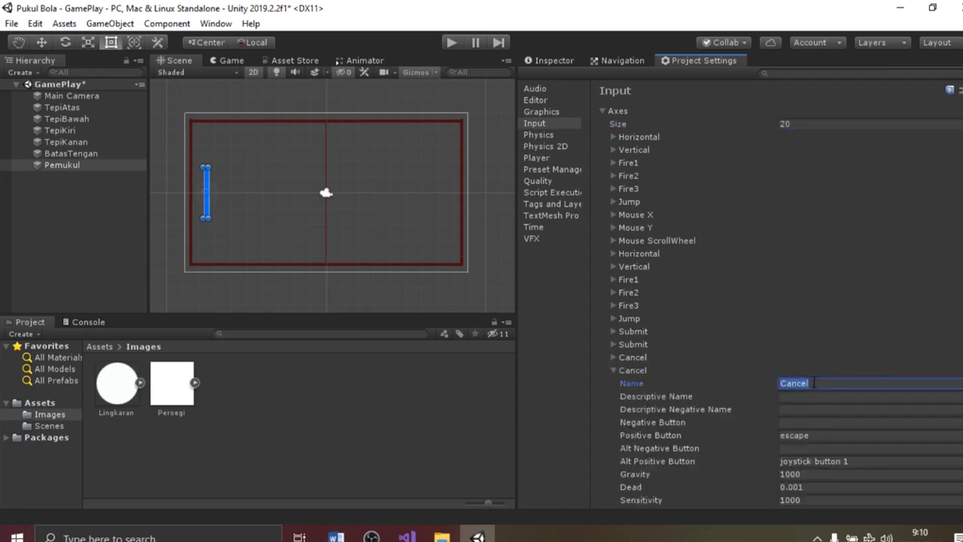
text(Vertical1)
scroll(814, 383, down, 3)
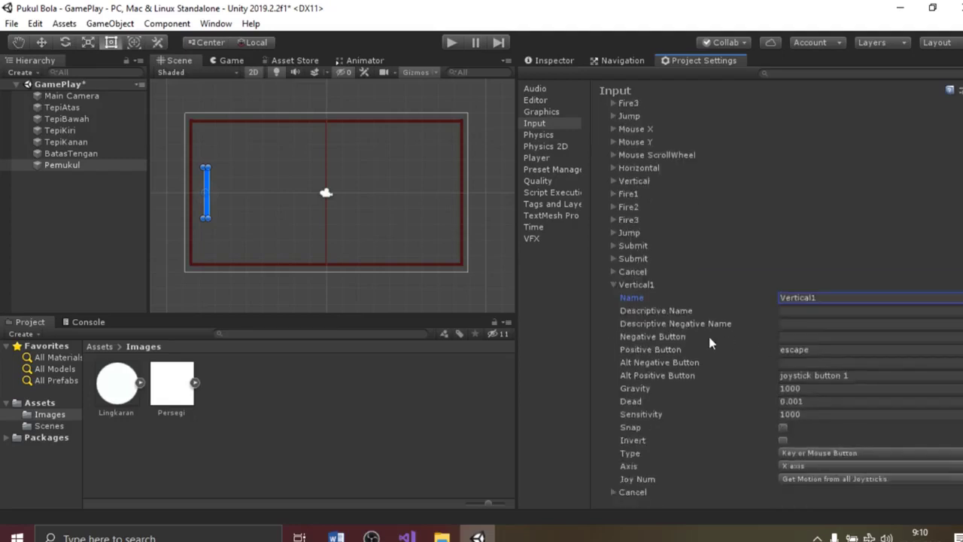
click(799, 338)
click(834, 351)
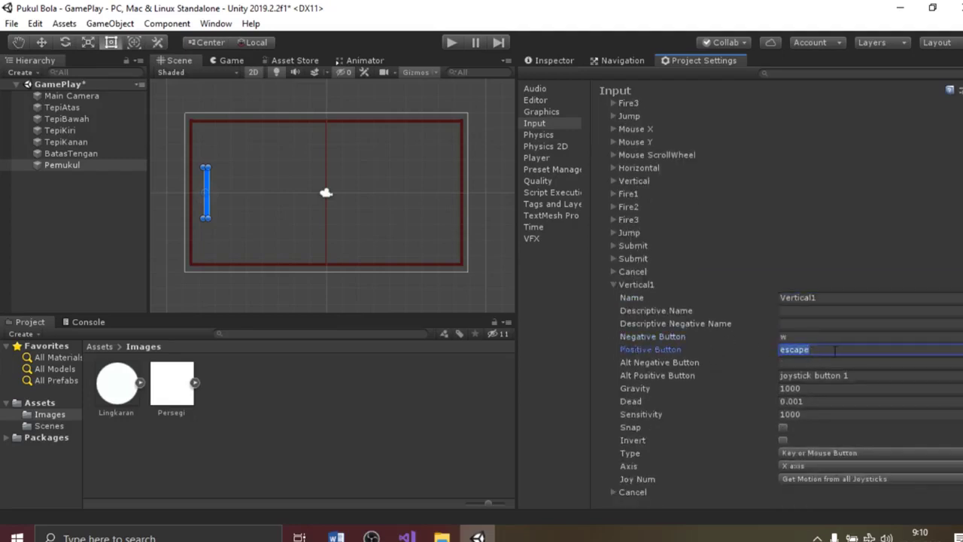
text(s)
- For Vertical1, clear the alternate positive button, set gravity 1, dead 0 and sensitivity 1, and choose the Y axis
click(805, 399)
text(0)
click(838, 374)
key(BackSpace)
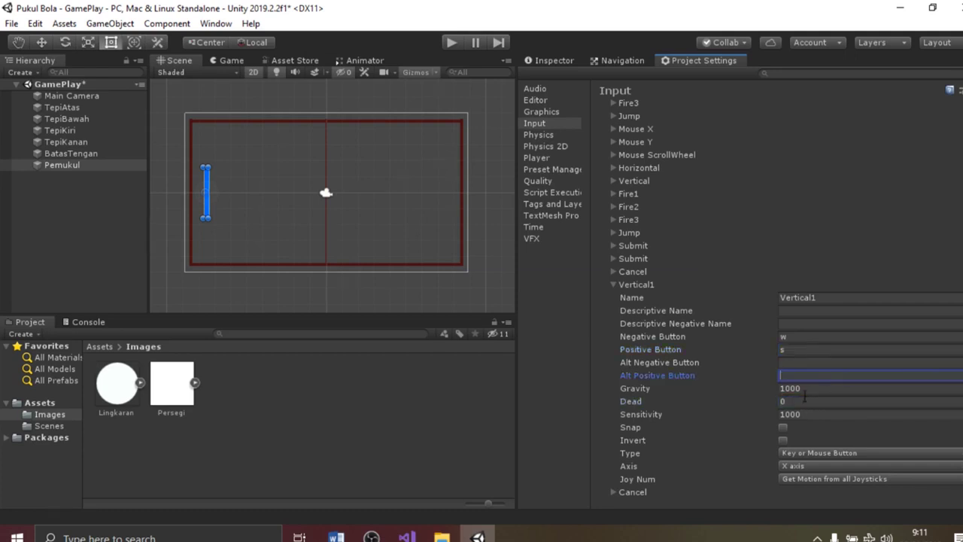
click(811, 388)
text(1)
click(813, 414)
text(1)
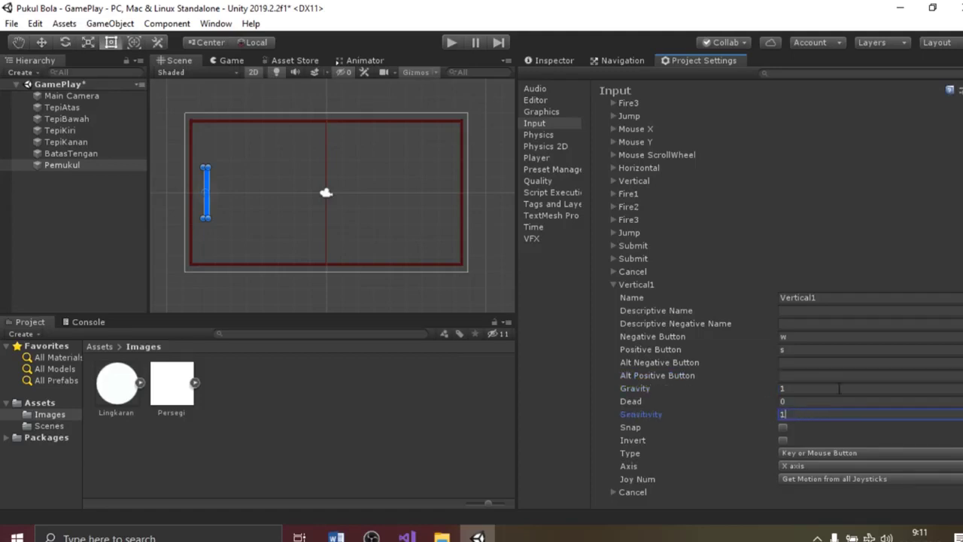
click(811, 465)
click(809, 49)
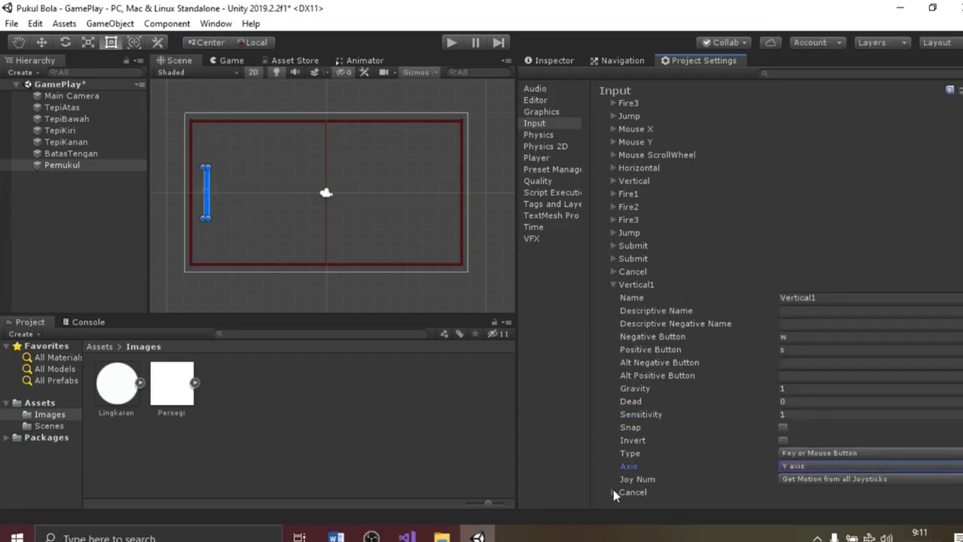
- Name the last input axis Vertical2, with down as its negative button and up as its positive button
click(613, 493)
scroll(715, 452, down, 3)
click(820, 418)
text(Vertica)
click(794, 454)
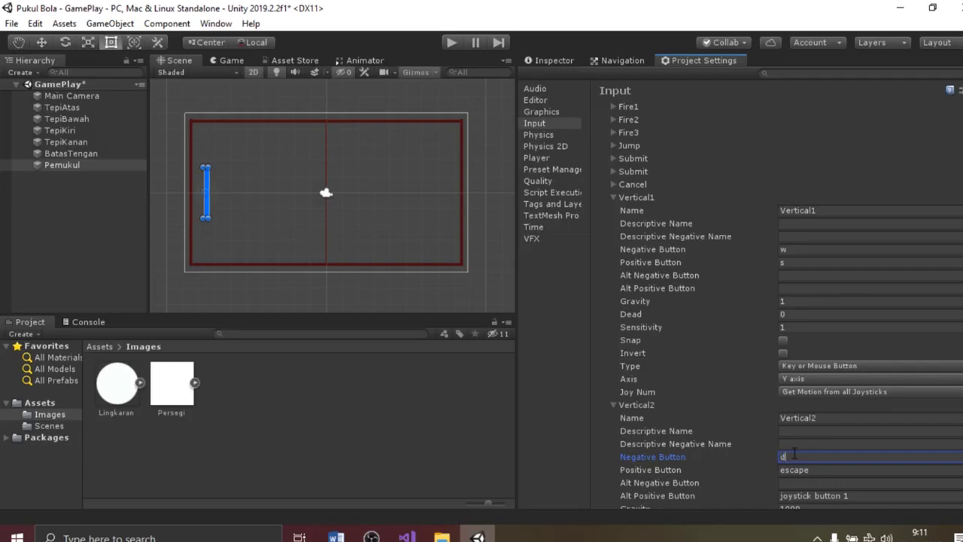
click(817, 470)
text(u)
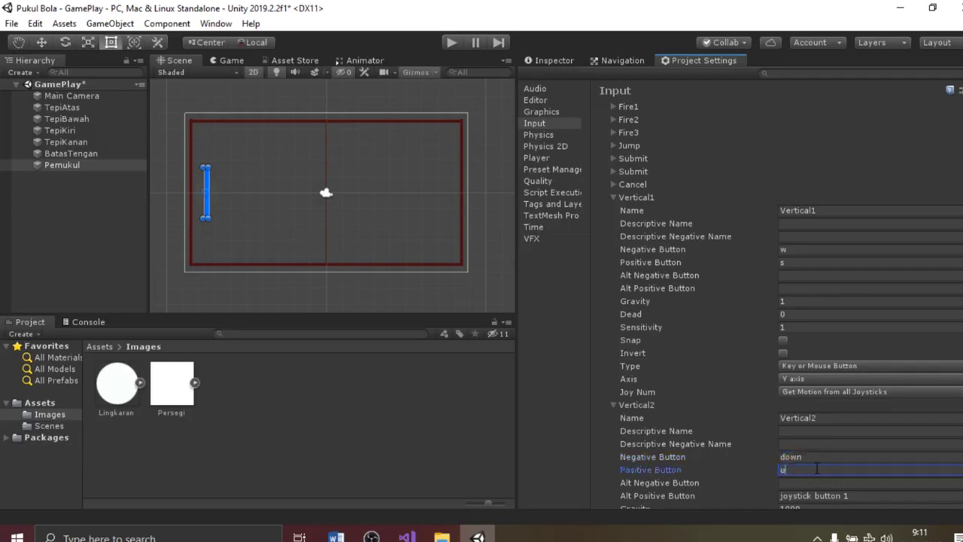
text(p)
- For Vertical2, clear the alternate positive button, set gravity 1, dead 0 and sensitivity 1, and choose the Y axis
key(Tab)
key(Tab)
key(BackSpace)
key(Tab)
text(1)
key(Tab)
text(0)
key(Tab)
text(1)
scroll(888, 376, down, 2)
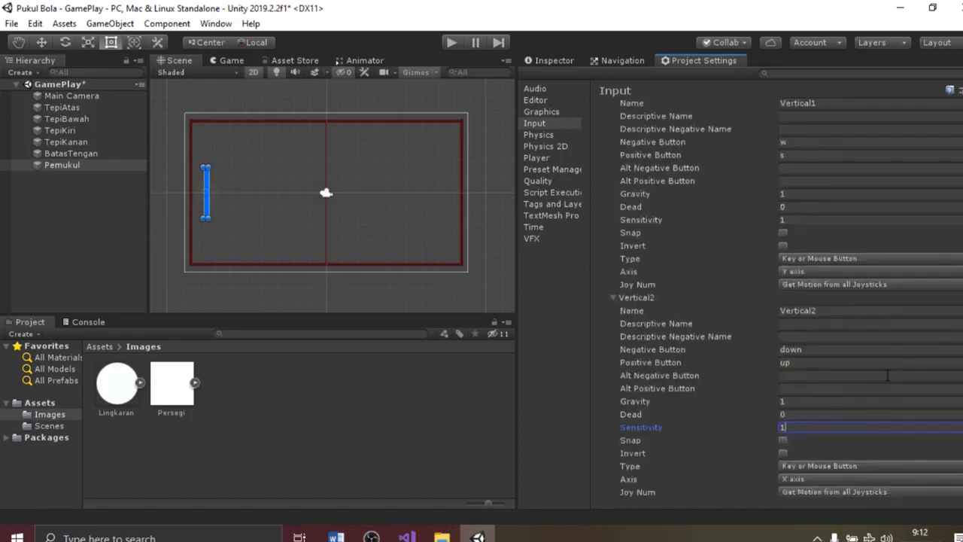
click(853, 478)
key(y)
- Review the settings of the Vertical1 and Vertical2 axes, collapsing each entry after checking it
scroll(768, 256, up, 7)
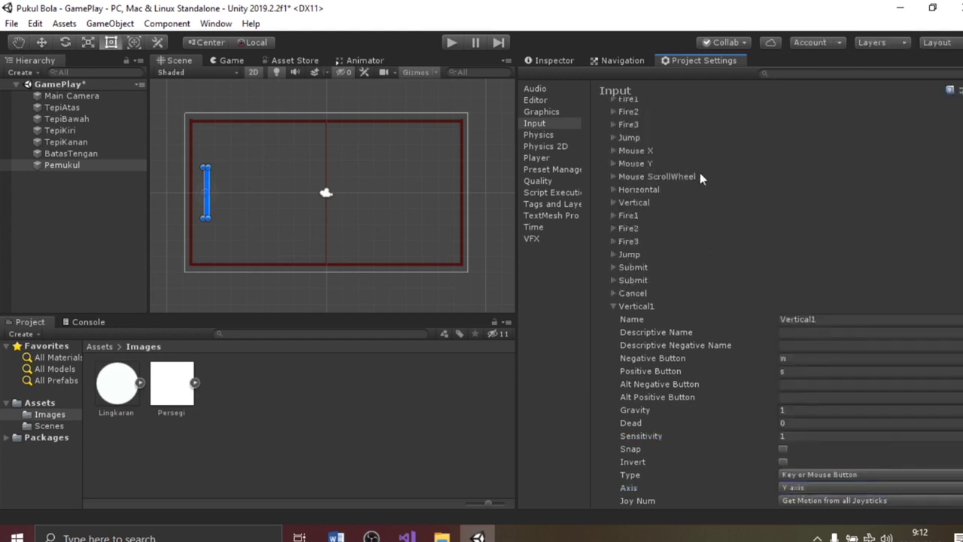
click(614, 370)
click(614, 384)
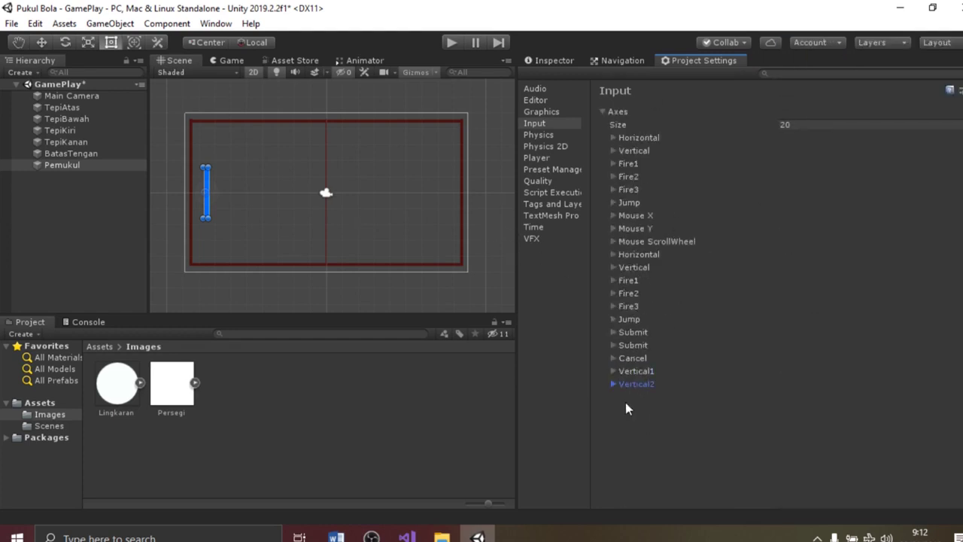
click(614, 370)
scroll(736, 337, down, 3)
click(614, 285)
click(614, 370)
scroll(753, 369, down, 3)
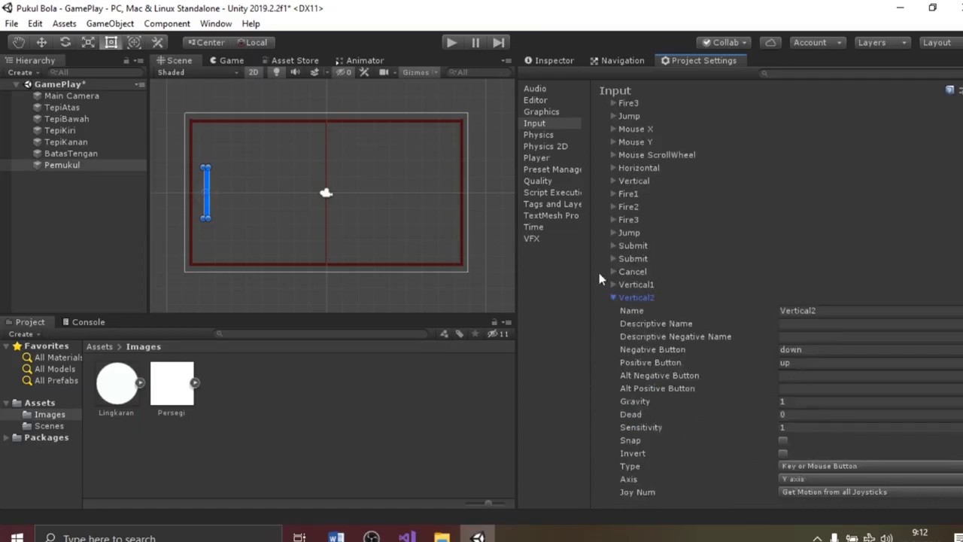
click(614, 297)
click(614, 370)
scroll(824, 406, down, 3)
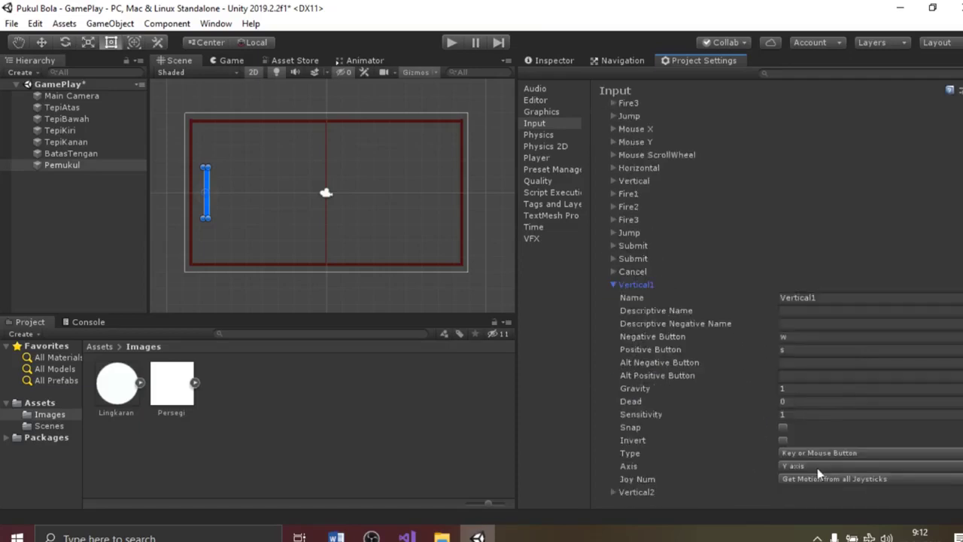
click(613, 284)
- Narrow the settings area, return to the Pemukul object's Inspector, and save the project
drag(517, 151, 769, 86)
click(819, 63)
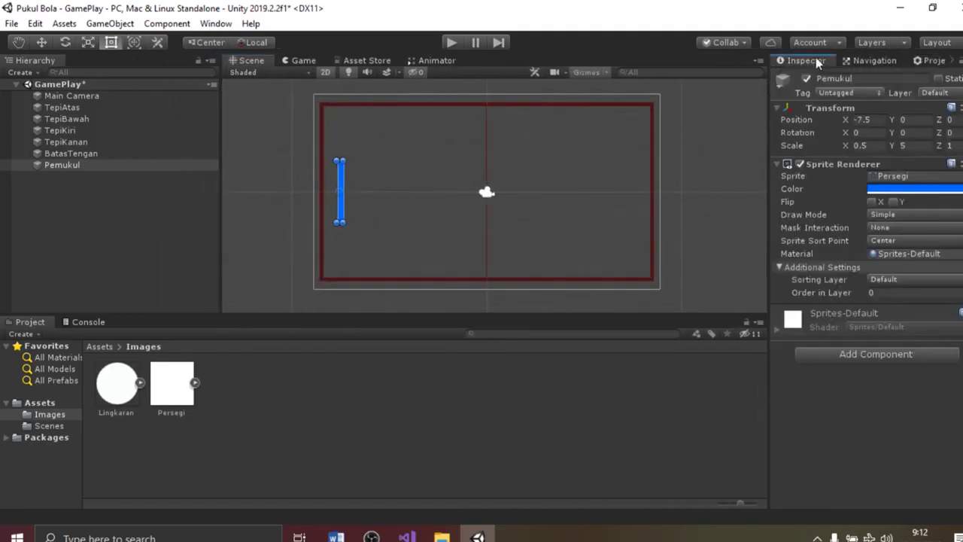
click(13, 23)
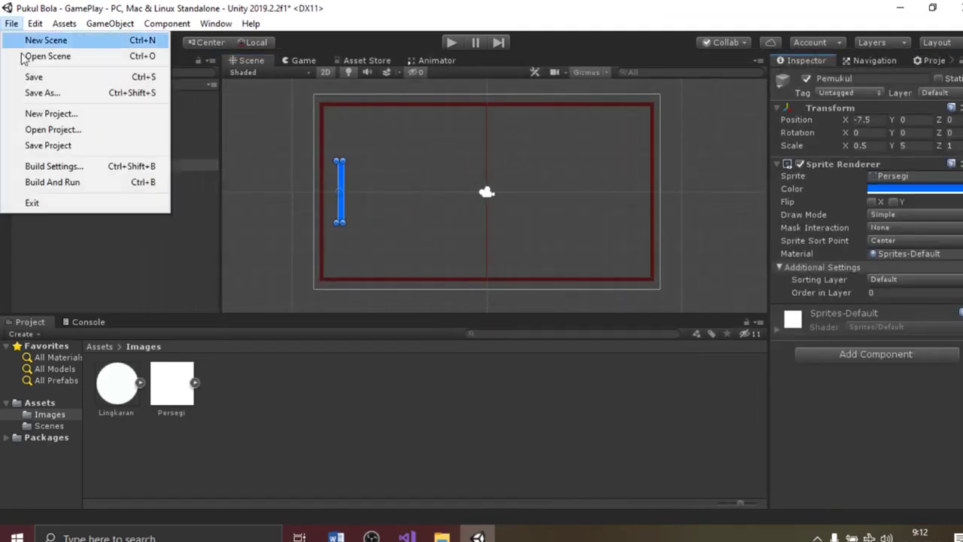
click(60, 146)
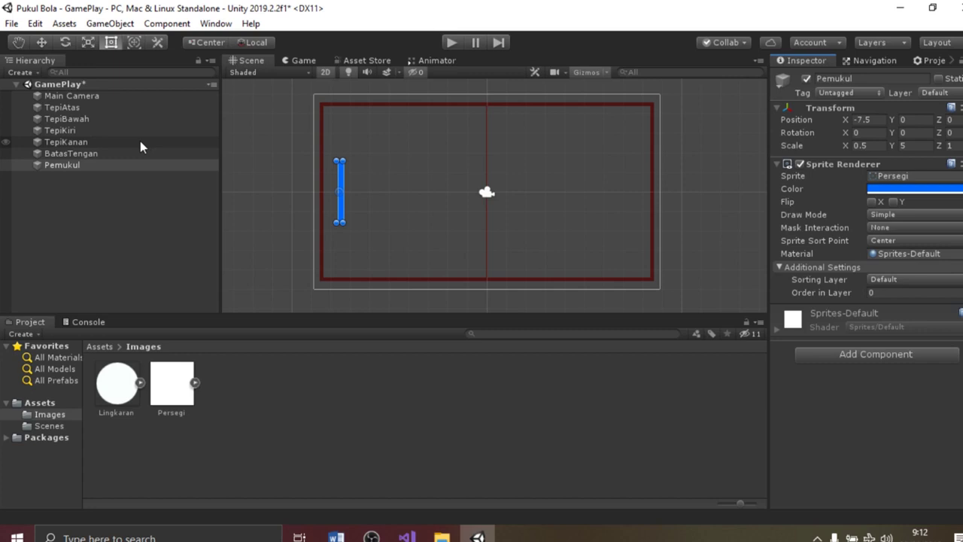
- Create a folder named Script in Assets
click(39, 403)
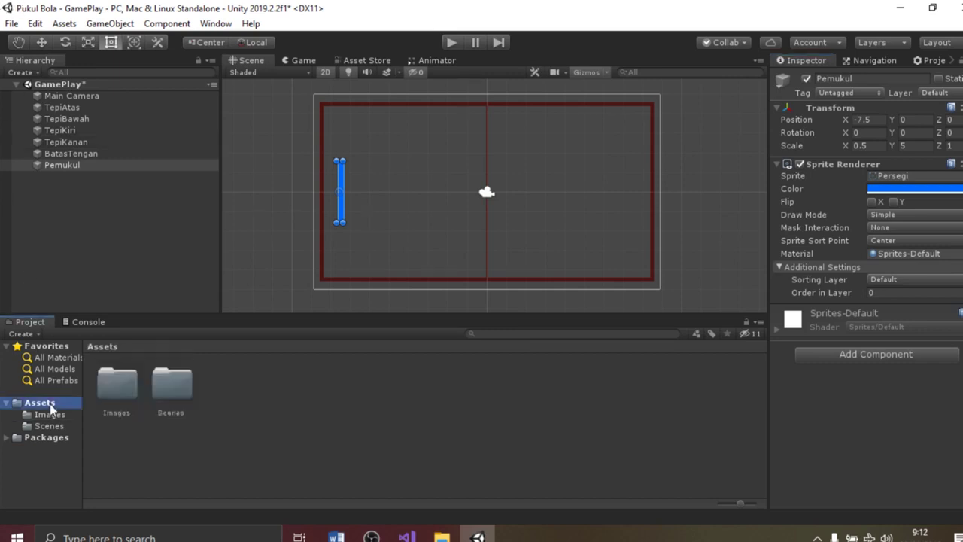
right_click(251, 395)
mouse_move(434, 61)
click(501, 37)
text(Script)
key(Return)
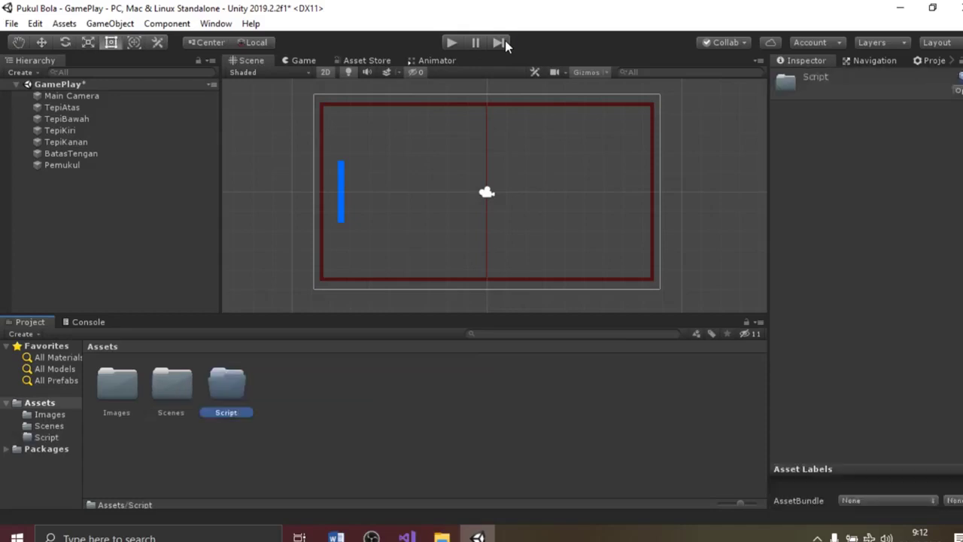
- Create a C# script named PaddleController inside the Script folder
double_click(225, 386)
right_click(234, 388)
mouse_move(301, 41)
click(462, 58)
text(PaddleController)
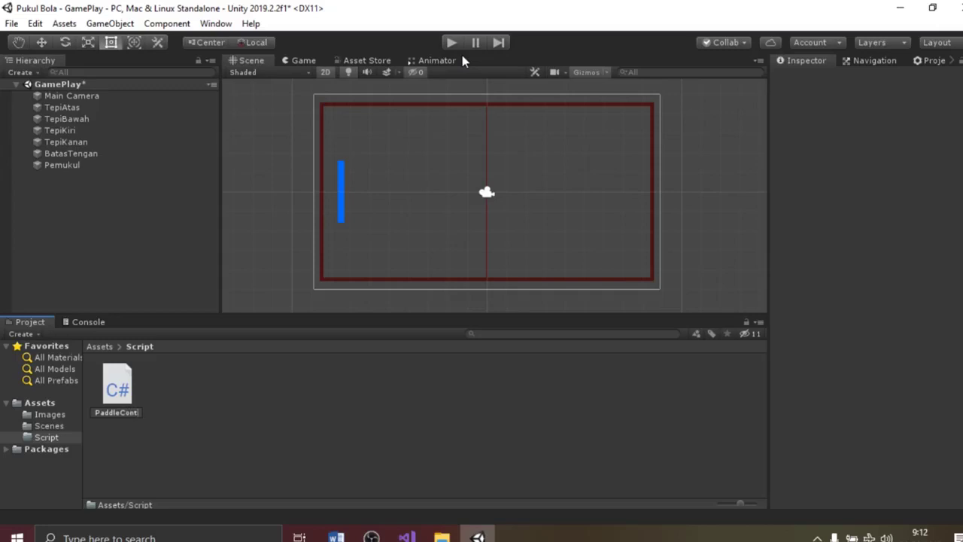
key(Return)
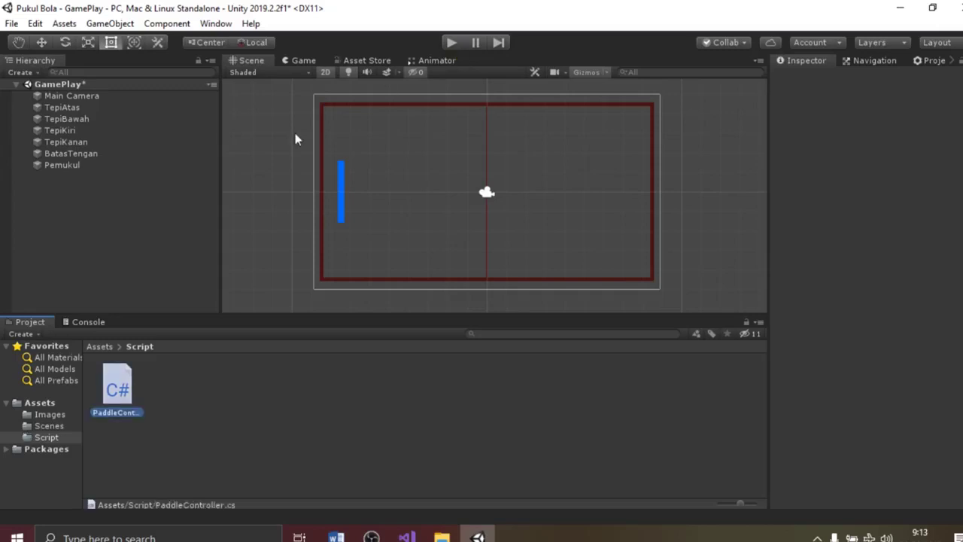
- Open PaddleController in Visual Studio and declare the class fields public float kecepatan and public string axis
double_click(109, 378)
click(143, 155)
key(Return)
text(pub)
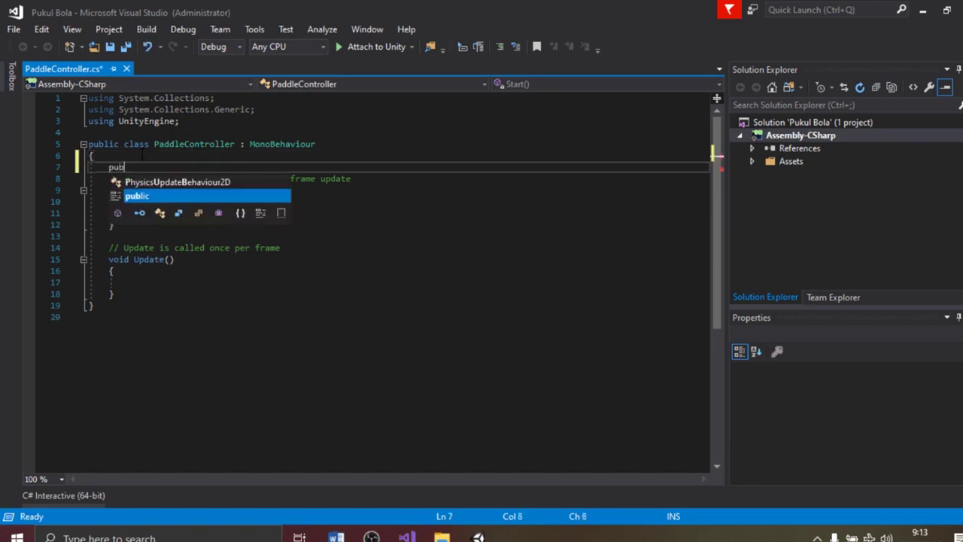
text(lic float kecepatan;)
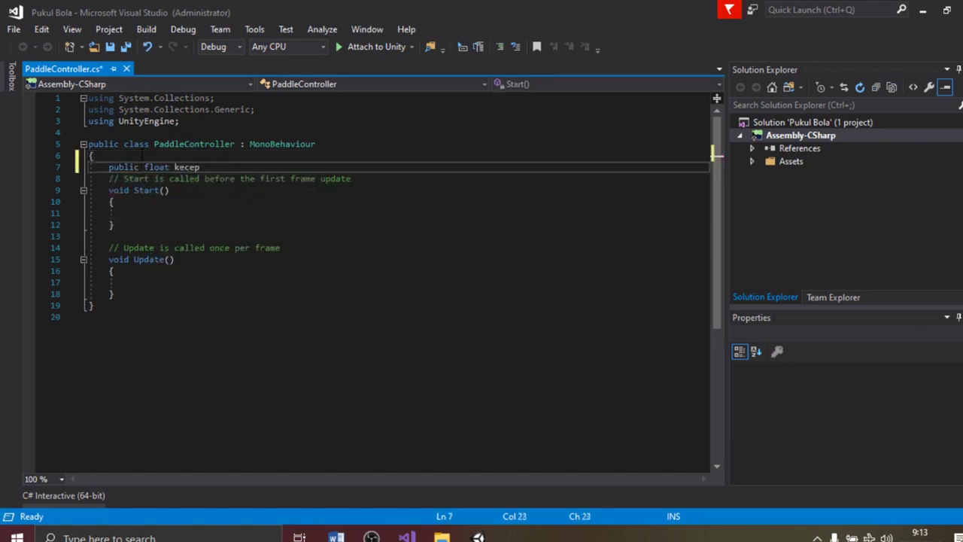
key(Return)
text(public tri)
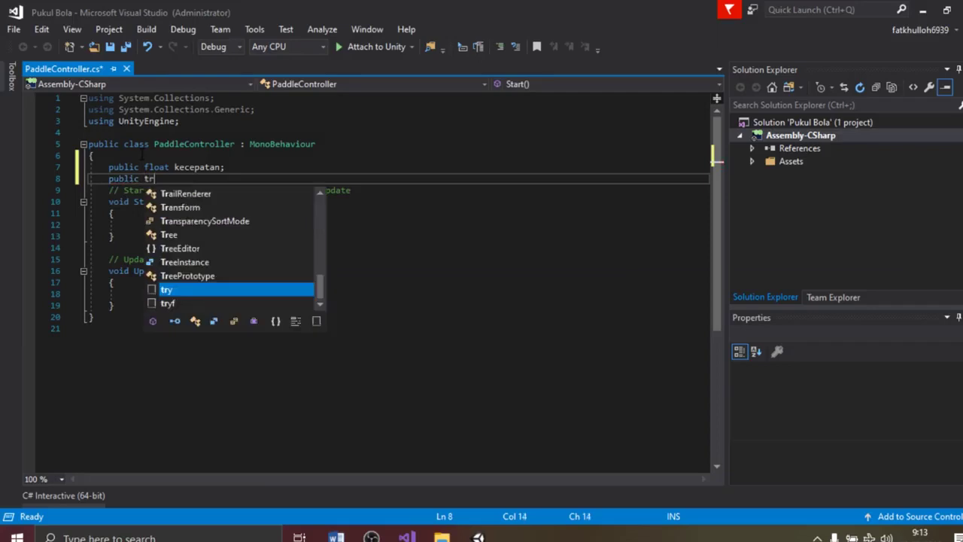
key(BackSpace)
key(BackSpace)
key(BackSpace)
text(string axis;)
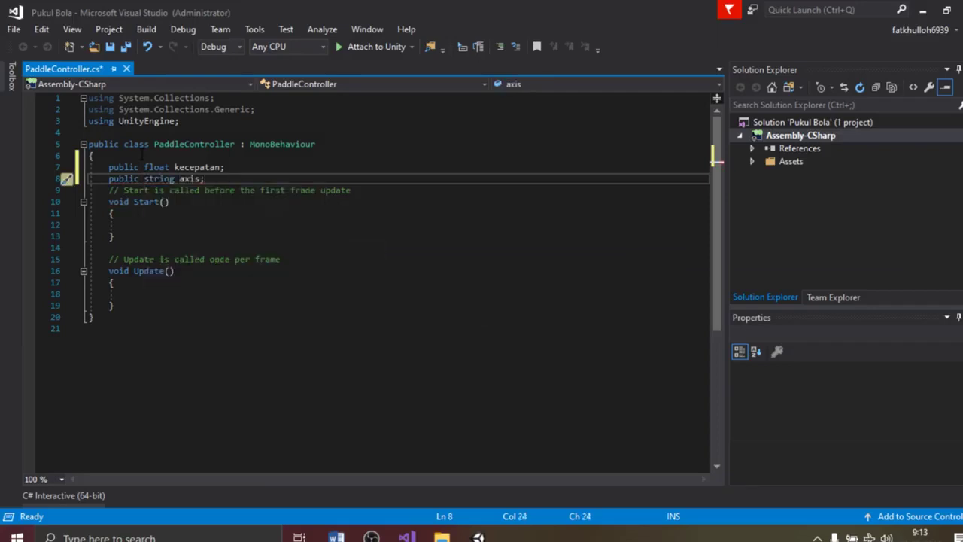
- In Update, declare float gerak = Input.GetAxis(axis) * kecepatan * Time.deltaTime;
click(150, 293)
text(float gerak= Input.geta)
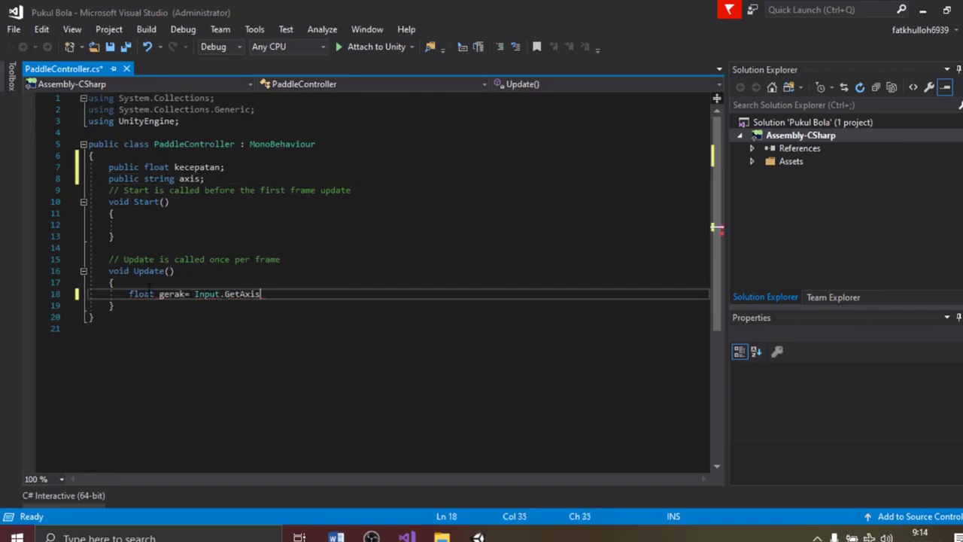
text((axis))
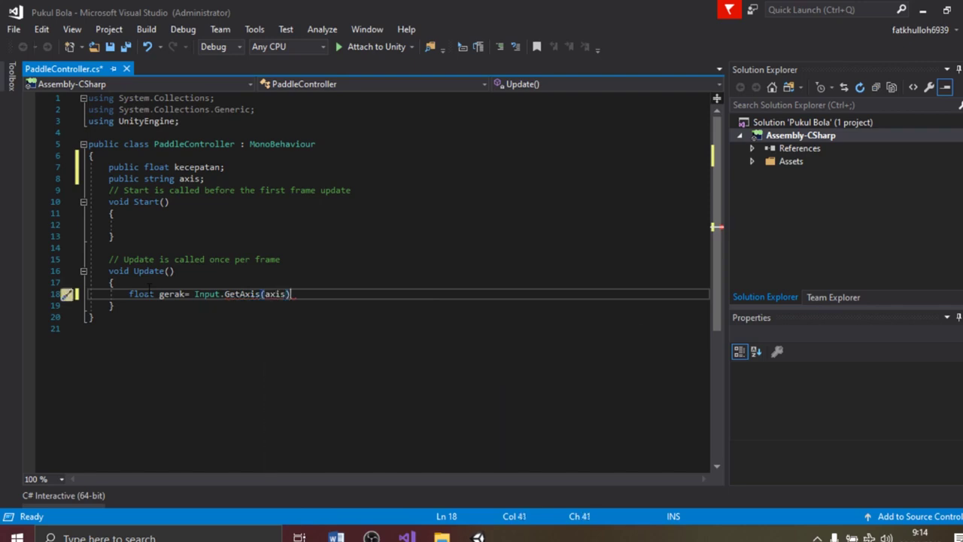
text( * kece)
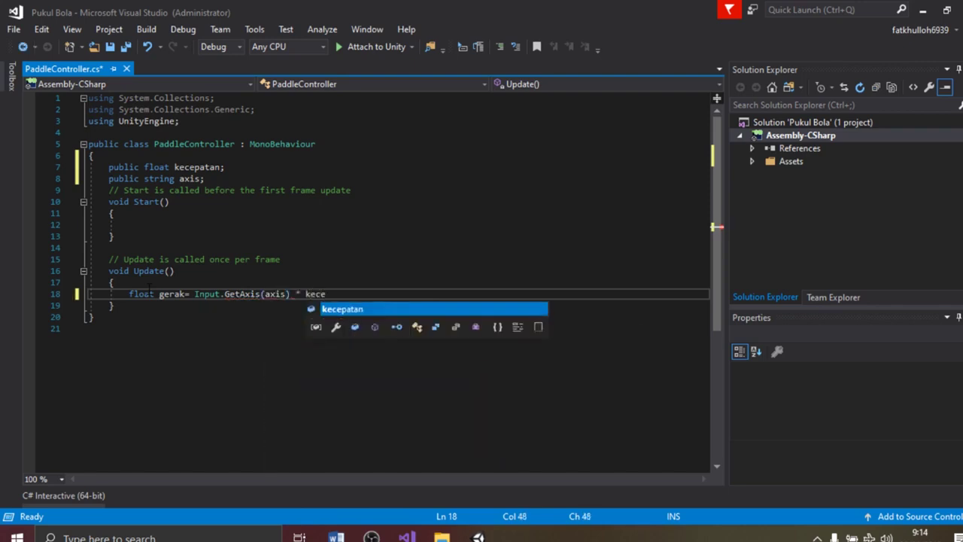
text(patan * Ti)
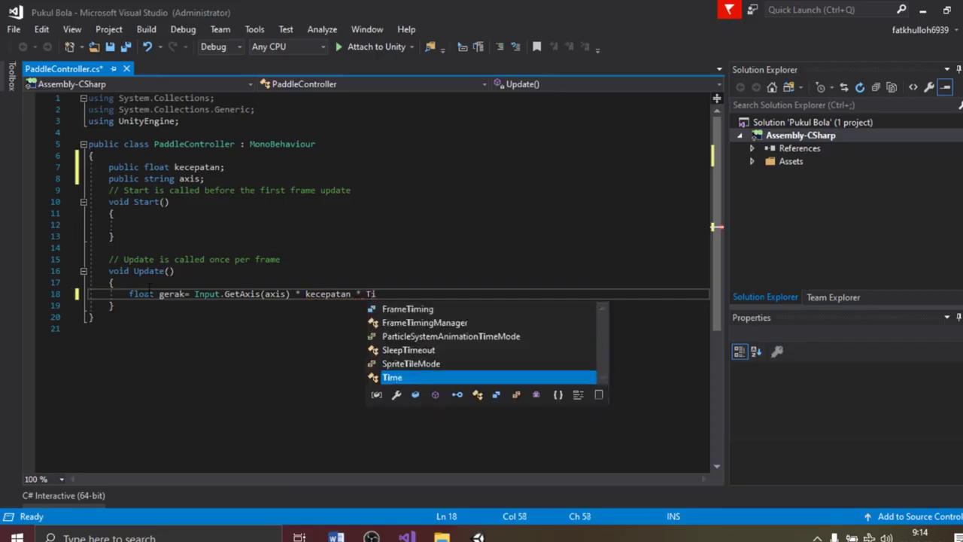
text(me.deltaTime;)
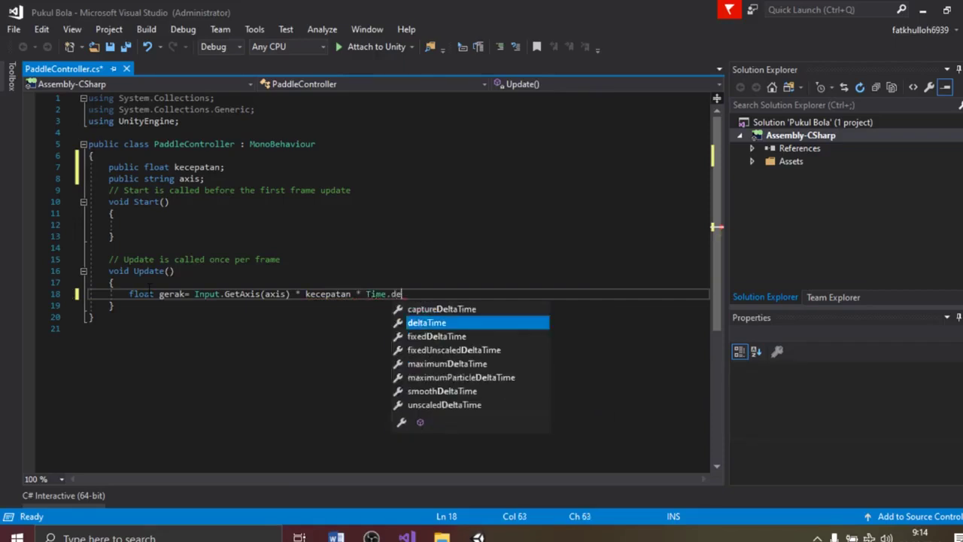
- Add transform.Translate(0, gerak, 0); below the gerak declaration in Update and save the script
key(Return)
text(transform,tra)
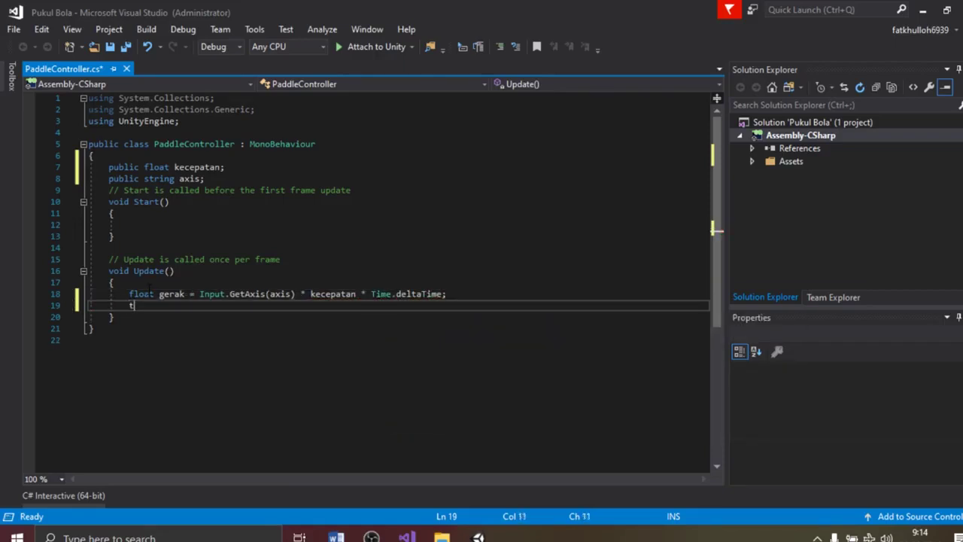
key(BackSpace)
key(BackSpace)
key(BackSpace)
key(BackSpace)
text(.tra)
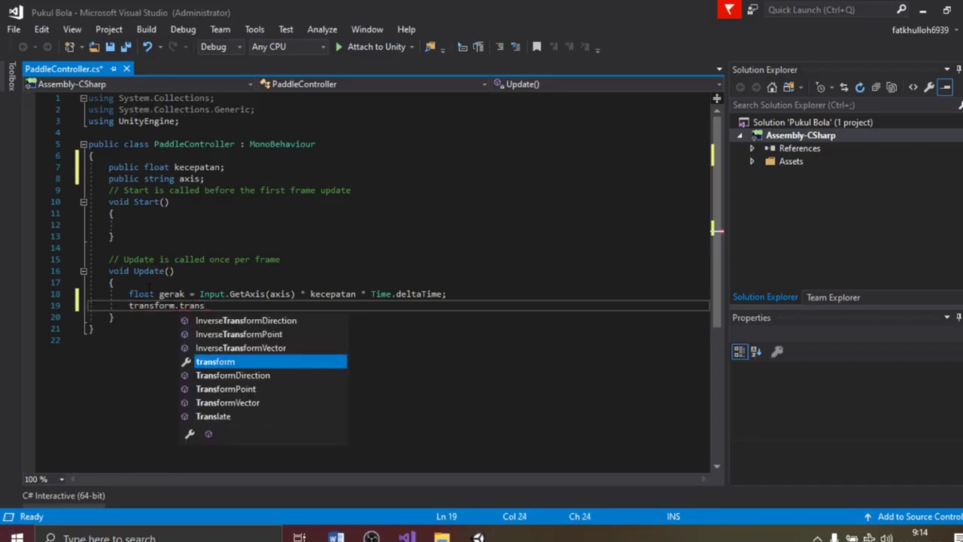
text(ns)
key(Tab)
text((0, )
text(gerak, 0))
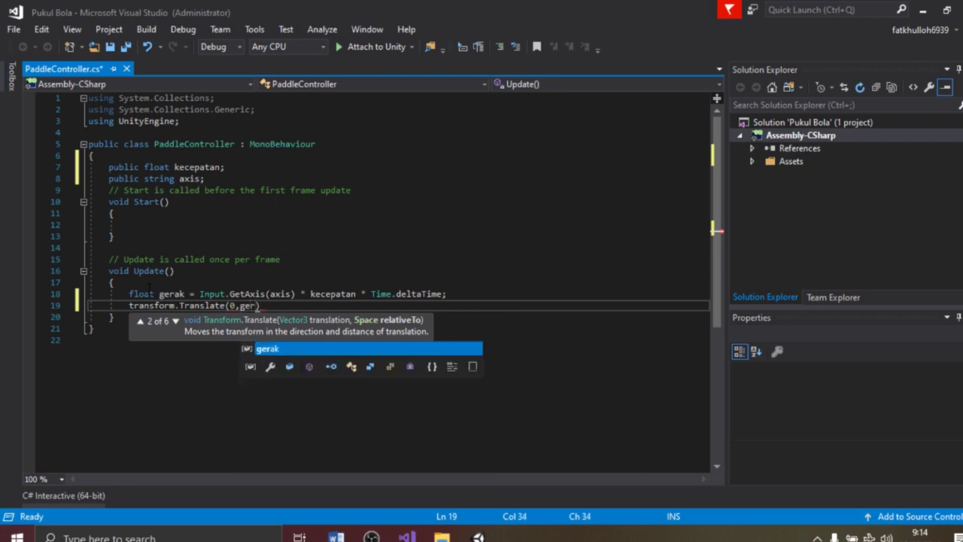
text(;)
key(ctrl+s)
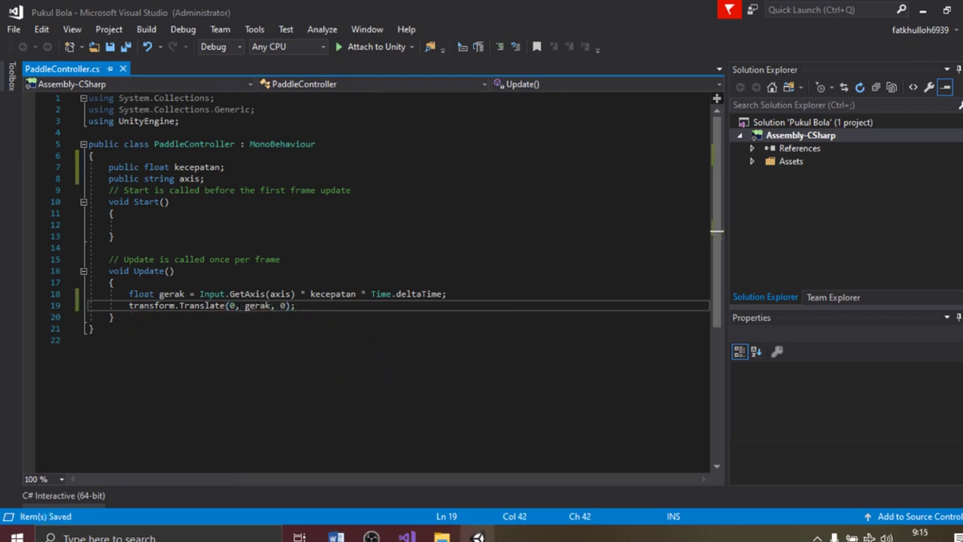
- Switch to Unity and rename the Pemukul object as Pemukul1
click(478, 537)
click(73, 165)
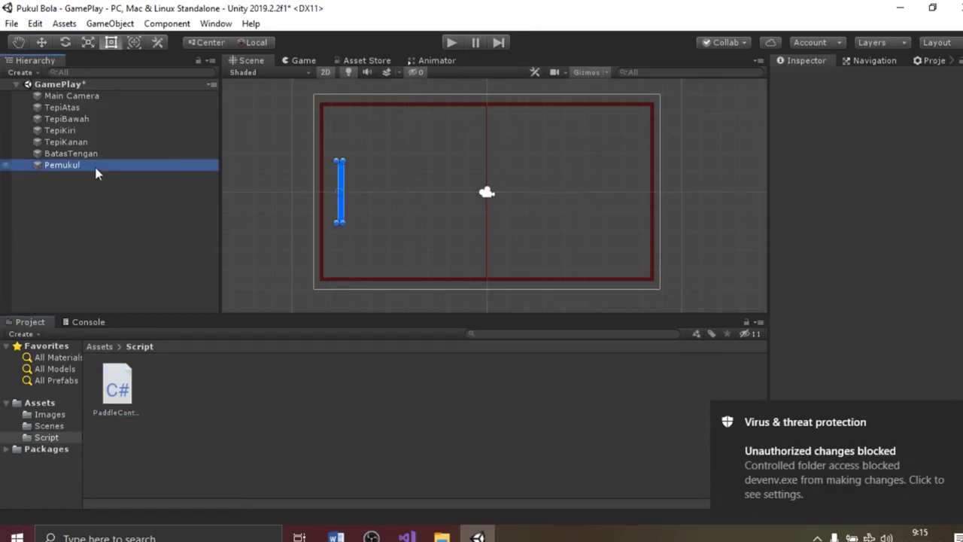
right_click(74, 167)
click(113, 213)
key(End)
text(1)
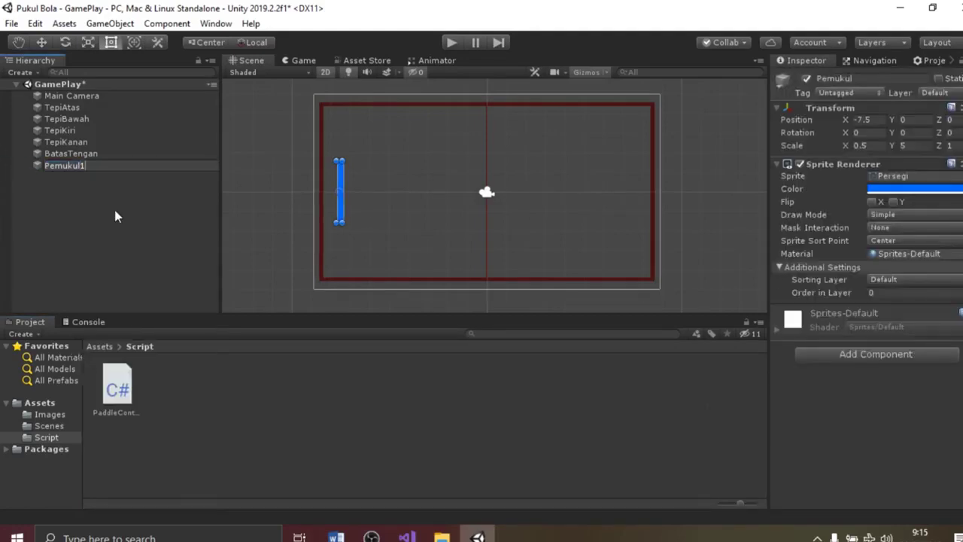
key(Return)
- Attach the PaddleController script to Pemukul1 and set its Kecepatan to 7 and Axis to Vertical1
drag(117, 388, 854, 312)
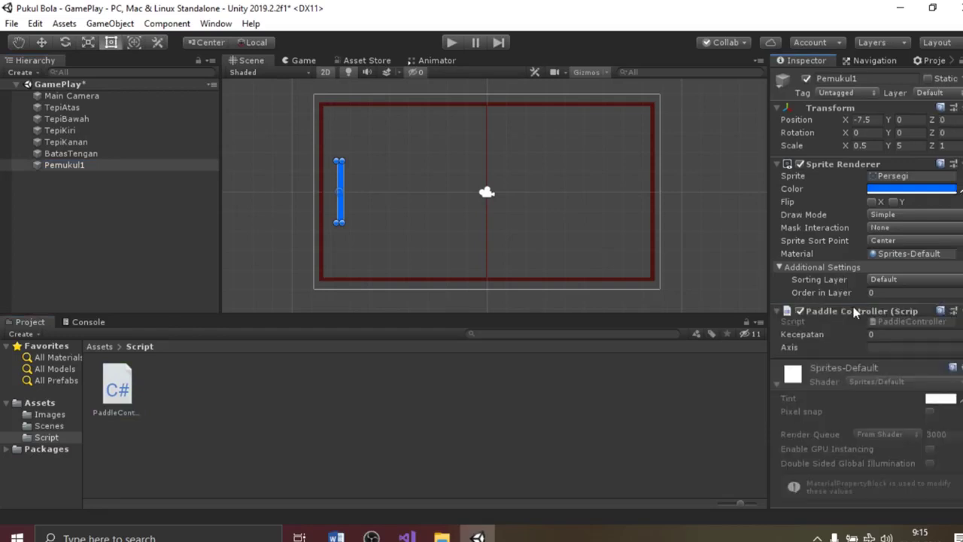
click(903, 334)
text(7)
click(889, 348)
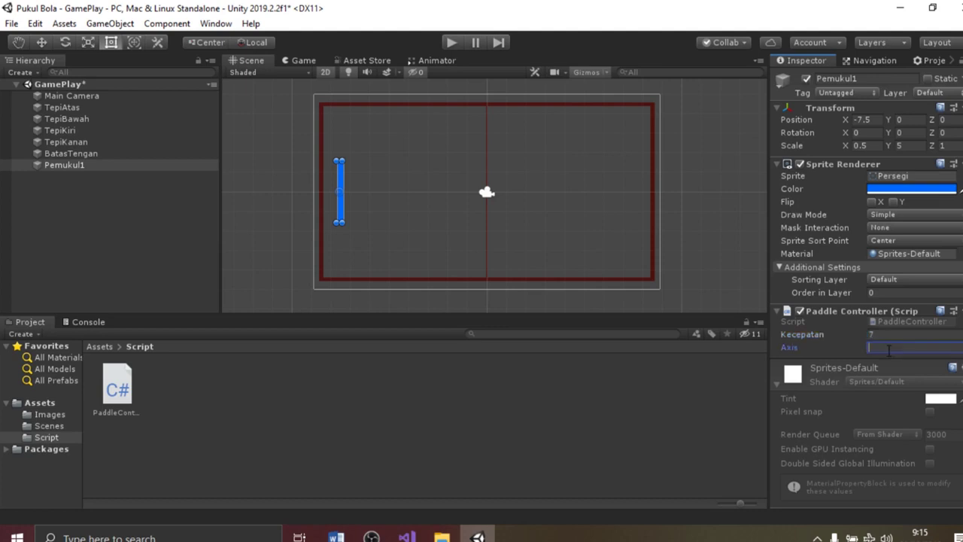
key(Return)
- Test the paddle's up and down movement in Play mode and stop the game
key(s)
key(w)
key(s)
key(s)
key(w)
key(s)
key(w)
key(s)
click(451, 42)
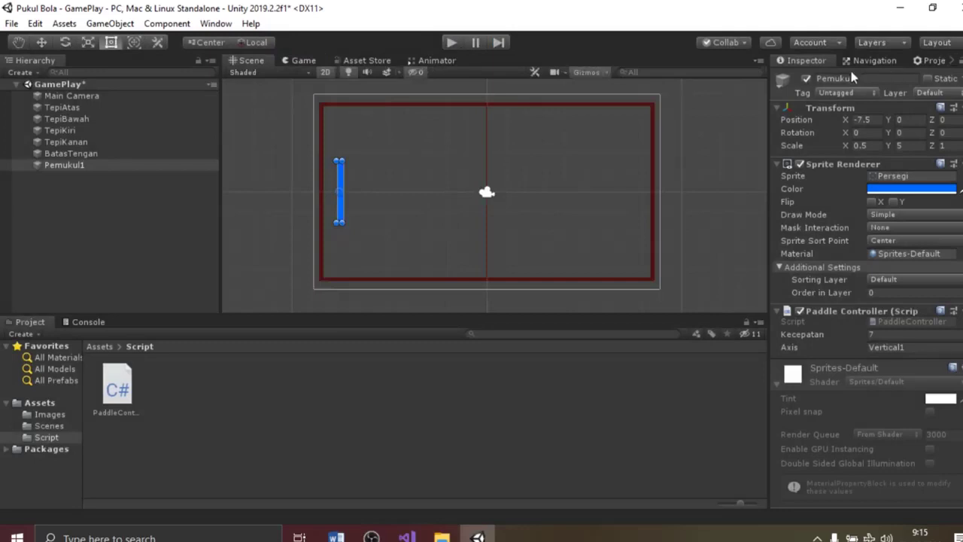
- In the project's Input settings, widen the settings area and set the Vertical1 axis's Sensitivity to 1000, copied from its Gravity
click(35, 23)
click(79, 413)
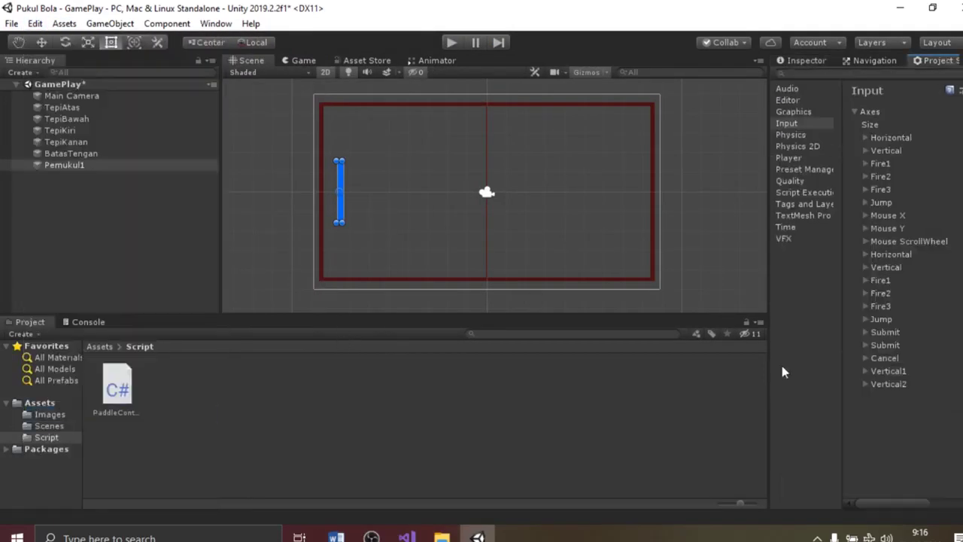
click(877, 368)
scroll(928, 416, down, 3)
drag(768, 160, 423, 160)
click(711, 388)
double_click(710, 388)
key(ctrl+c)
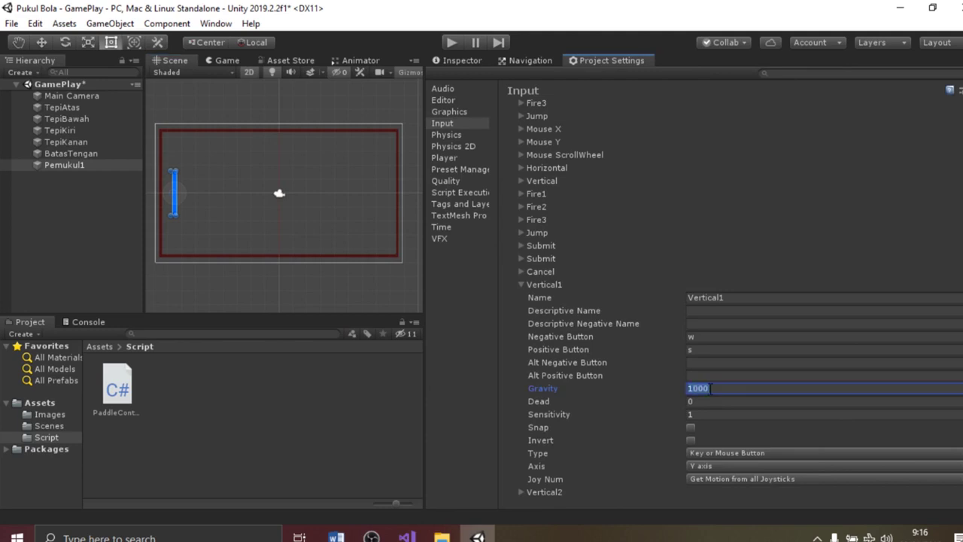
click(708, 414)
key(ctrl+v)
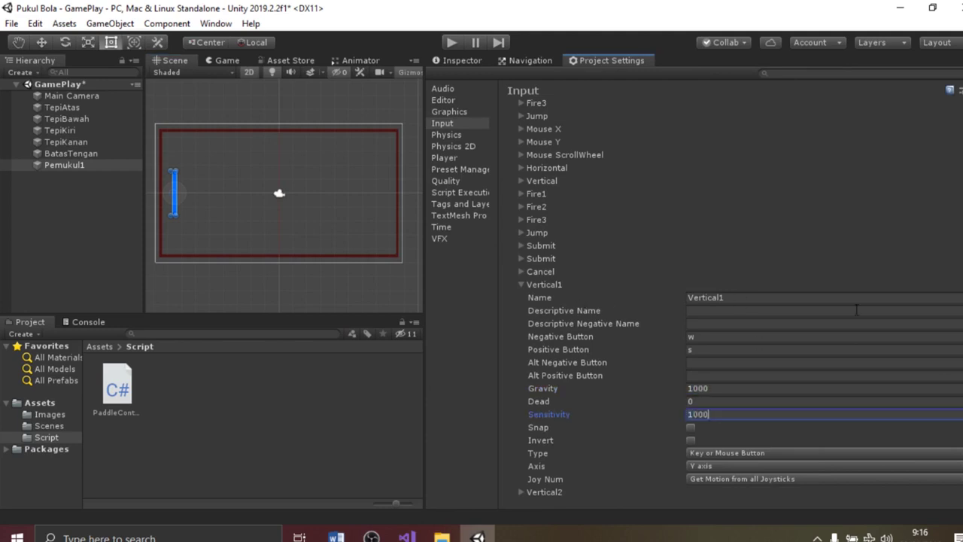
- Set the Gravity and Sensitivity of the Vertical2 axis to 1000
click(521, 491)
scroll(712, 410, down, 3)
double_click(711, 401)
key(ctrl+v)
double_click(711, 427)
key(ctrl+v)
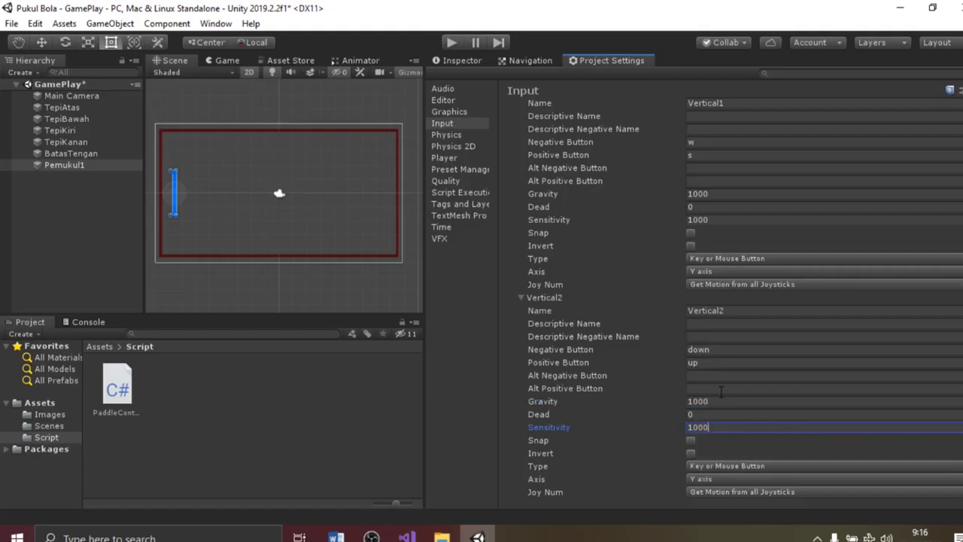
- Set the Vertical1 axis's Negative Button to s and Positive Button to w, and narrow the settings area
scroll(720, 378, up, 5)
click(444, 157)
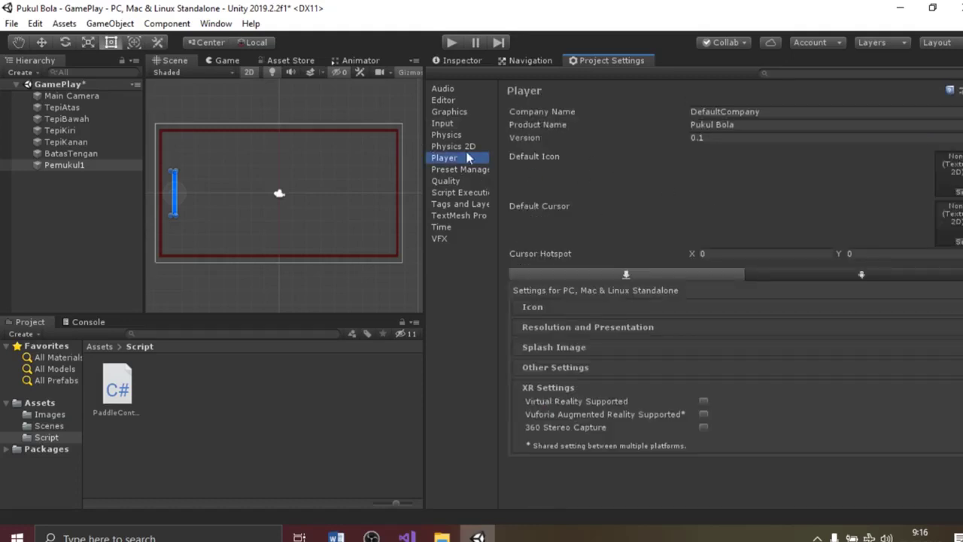
click(443, 123)
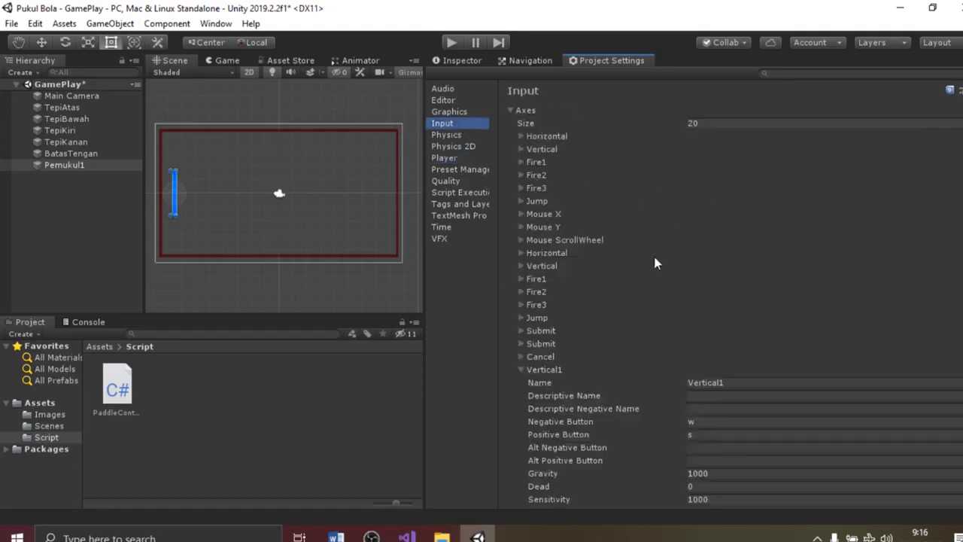
click(698, 422)
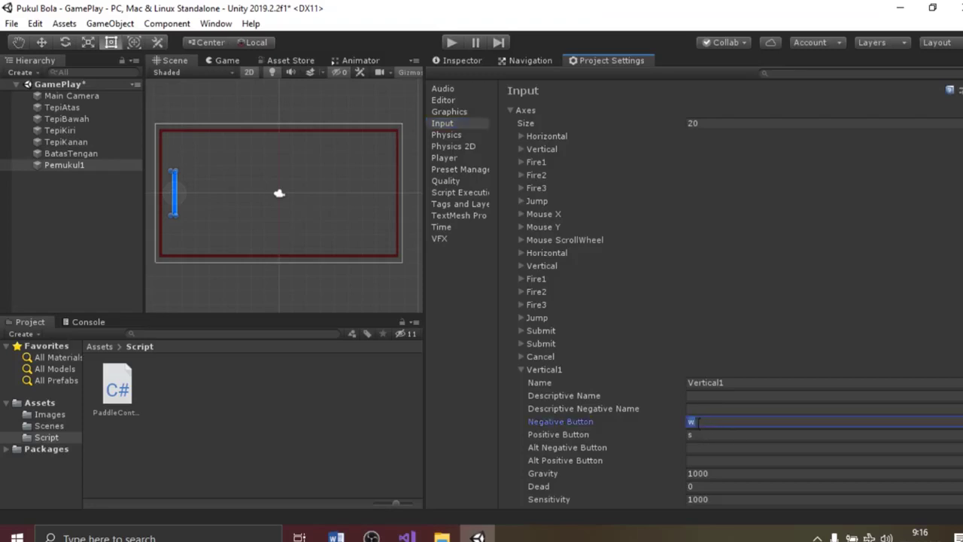
text(s)
click(706, 435)
text(w)
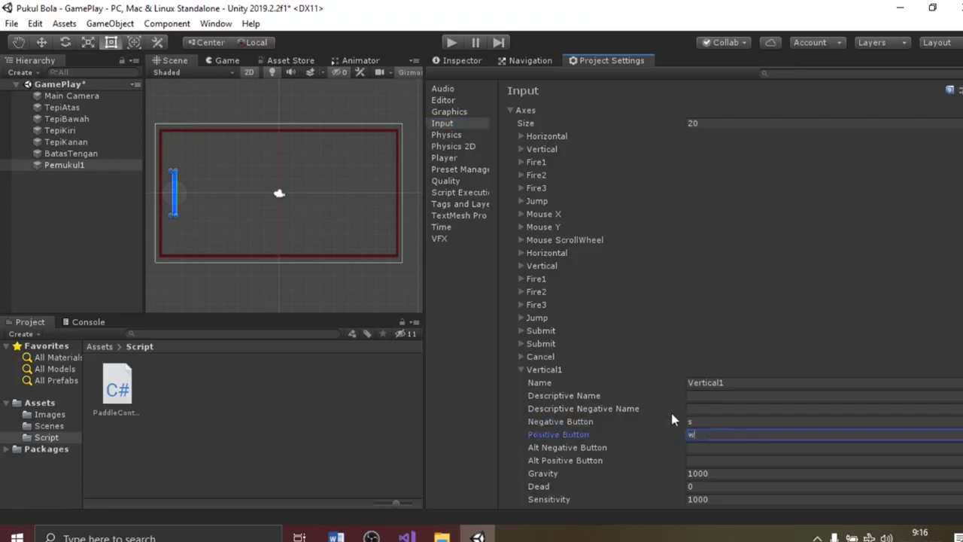
scroll(707, 433, down, 4)
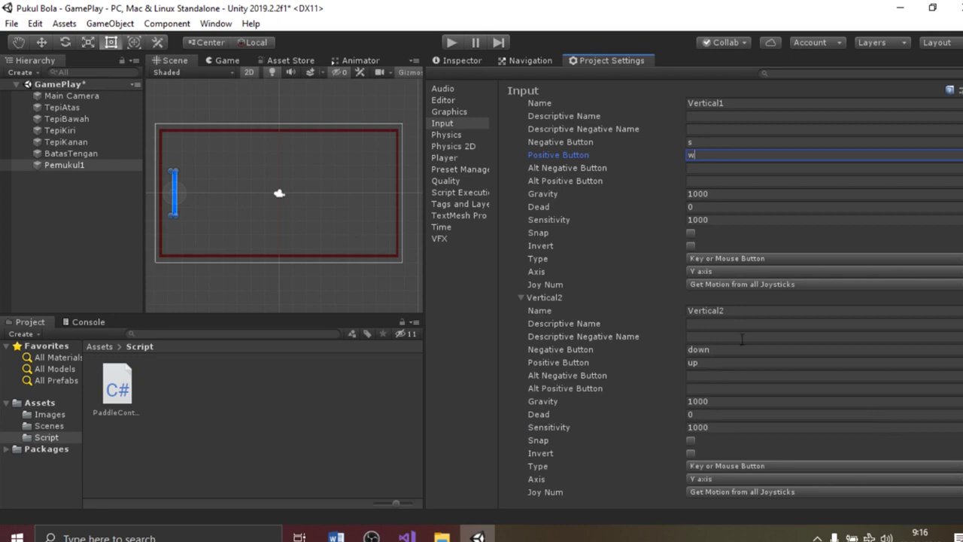
scroll(743, 340, up, 5)
drag(424, 149, 755, 186)
- Run the game to check the paddle's movement with the swapped s and w controls, and stop it
click(452, 43)
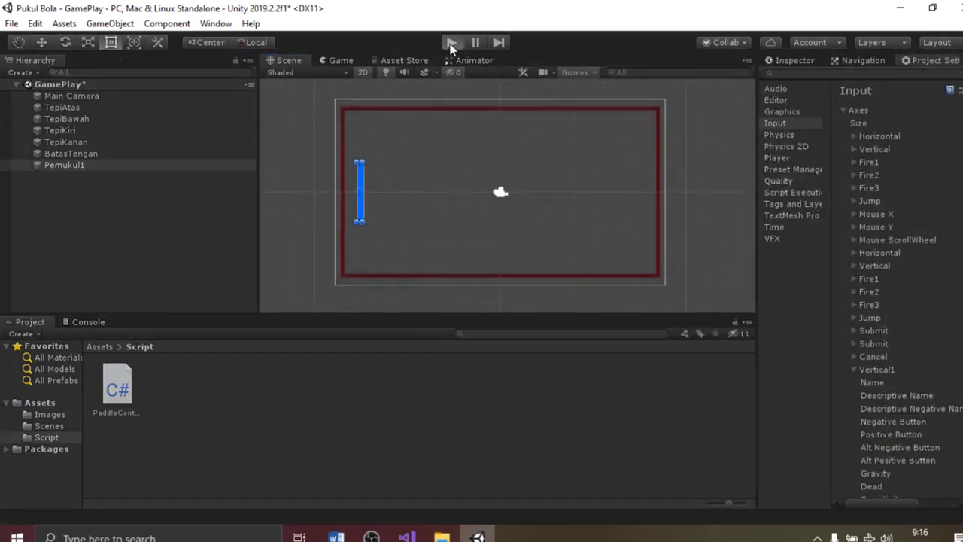
key(s)
key(w)
key(s)
click(451, 44)
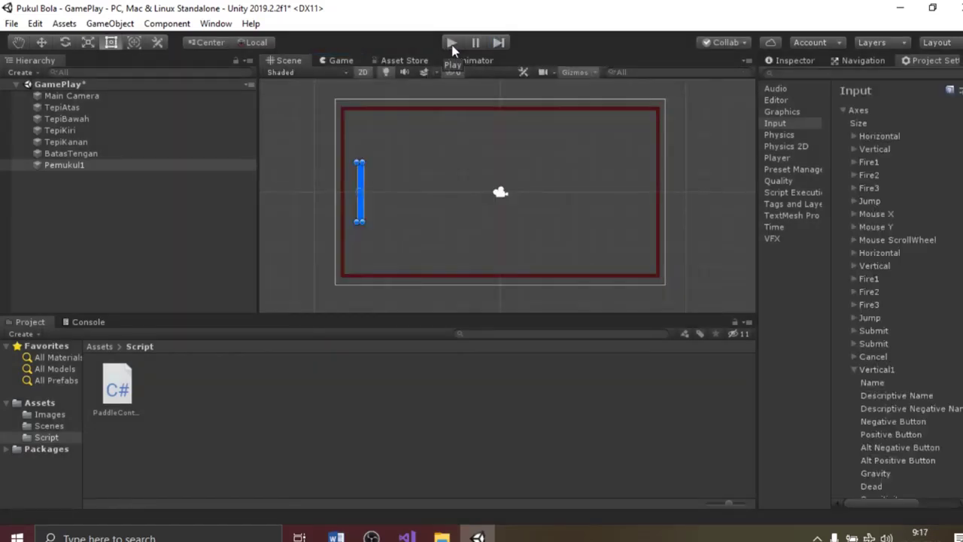
- Switch to Visual Studio, declare public float batasAtas, batasBawah; below the axis field in PaddleController, and save the script
click(406, 537)
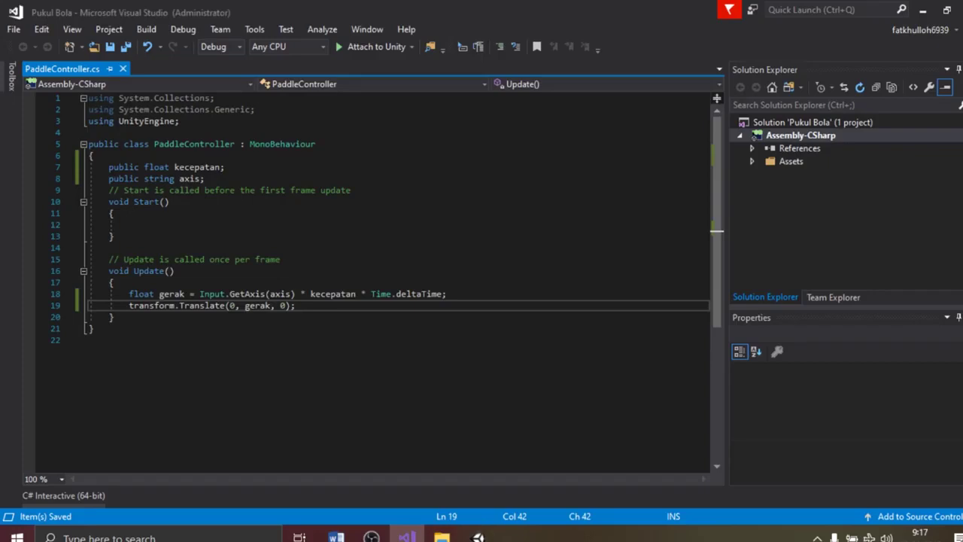
text(public float)
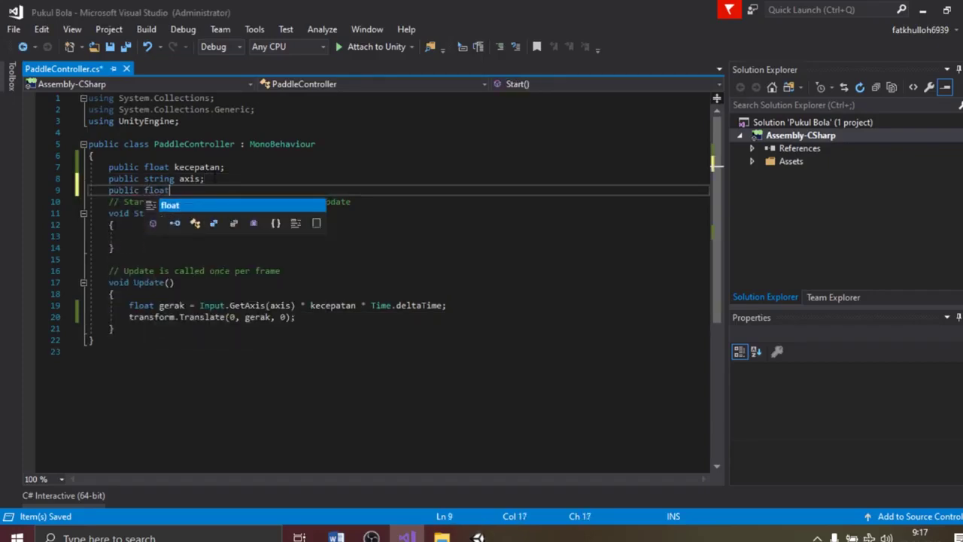
text( batas)
text(Atas)
key(BackSpace)
text(as, batasBawah;)
key(ctrl+s)
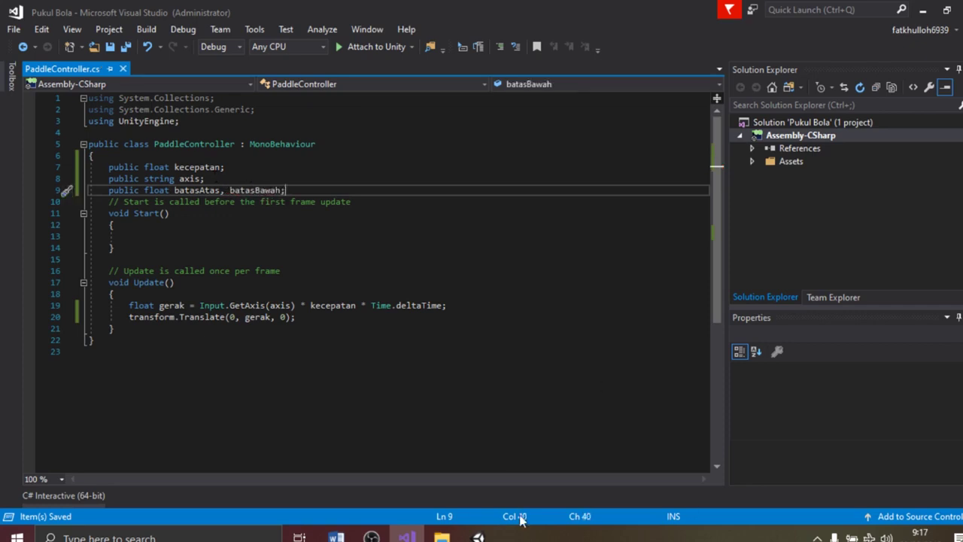
- Return to Unity, view Pemukul1's script fields in the Inspector, and run the game briefly before stopping it
click(478, 538)
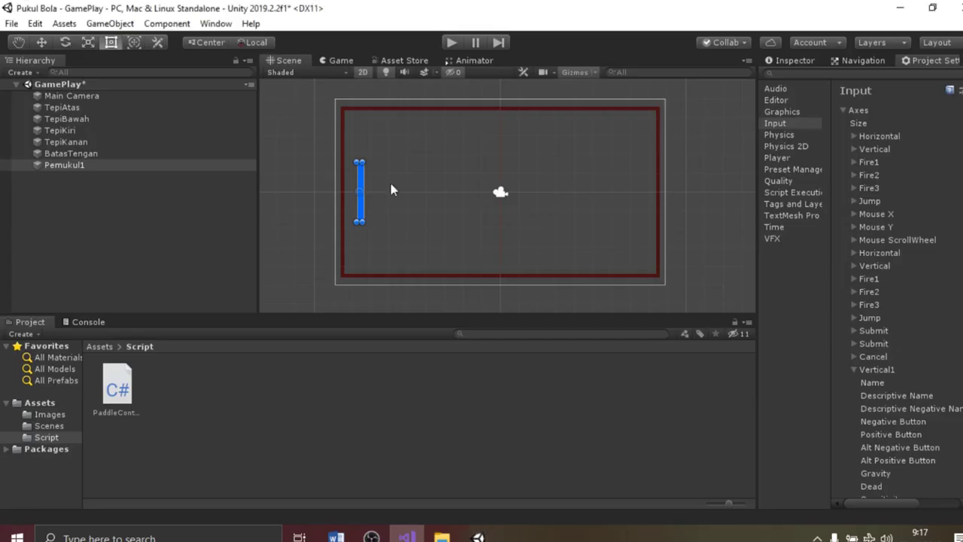
click(796, 64)
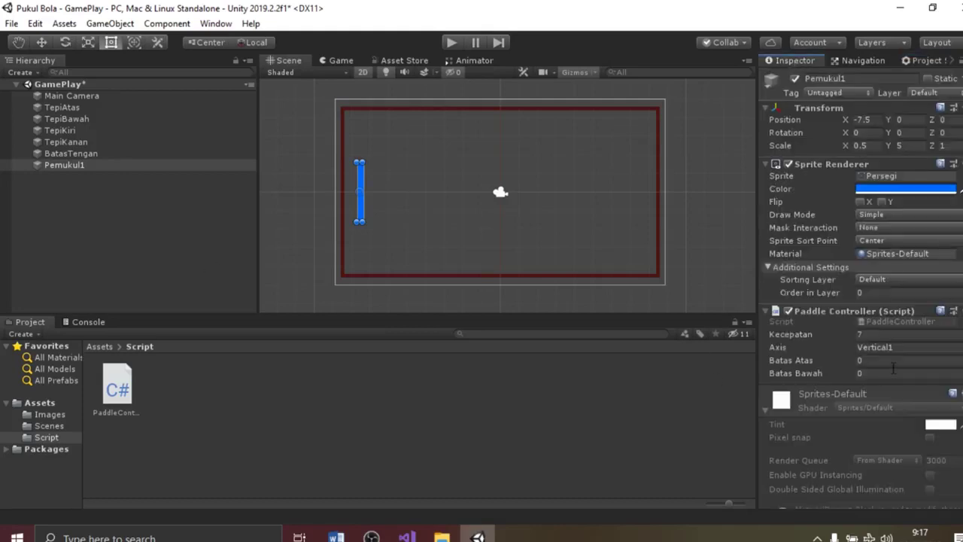
click(452, 44)
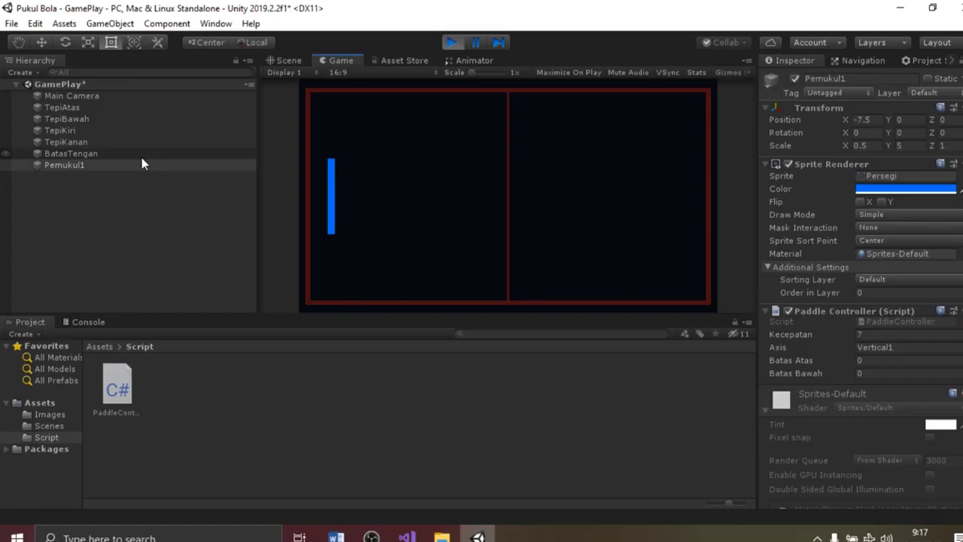
click(454, 42)
- Switch to Visual Studio and add float nextPos = transform.position.y + gerak; below the gerak line in Update
click(406, 537)
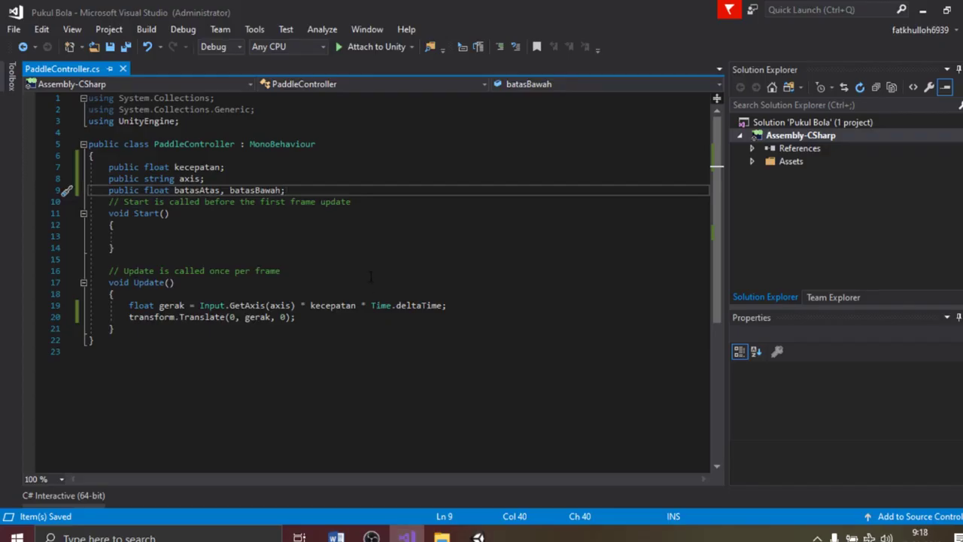
click(472, 303)
key(Return)
text(flo)
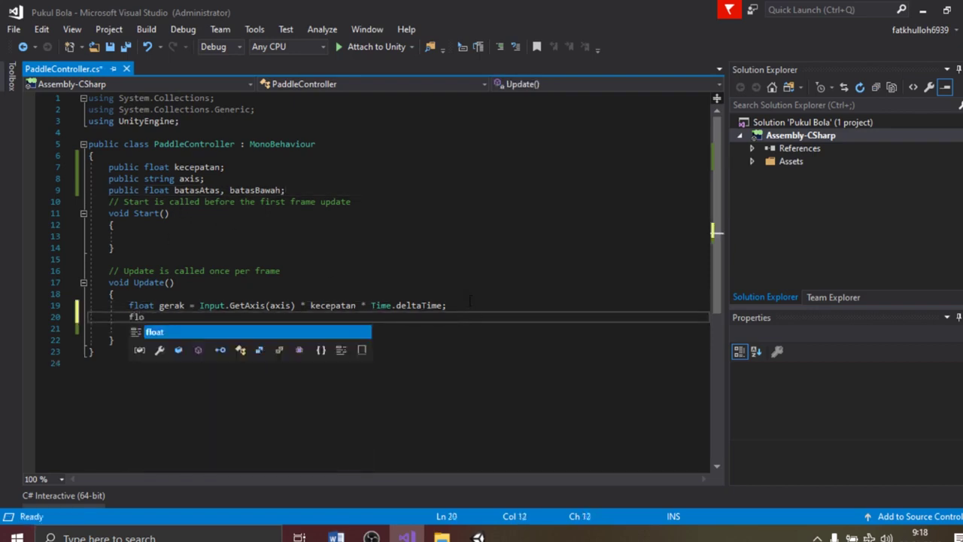
text(at nextpos=)
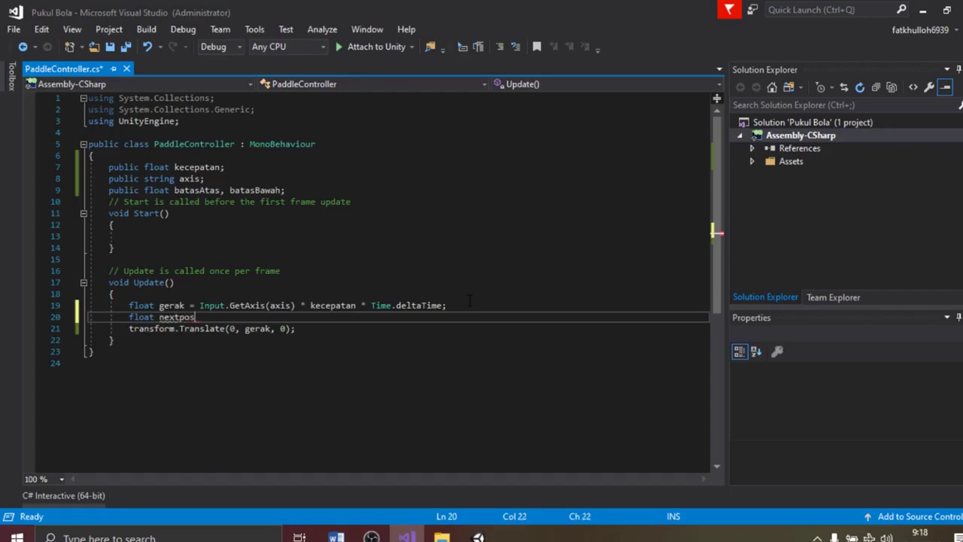
key(BackSpace)
key(BackSpace)
key(BackSpace)
key(BackSpace)
text(Pos= trans)
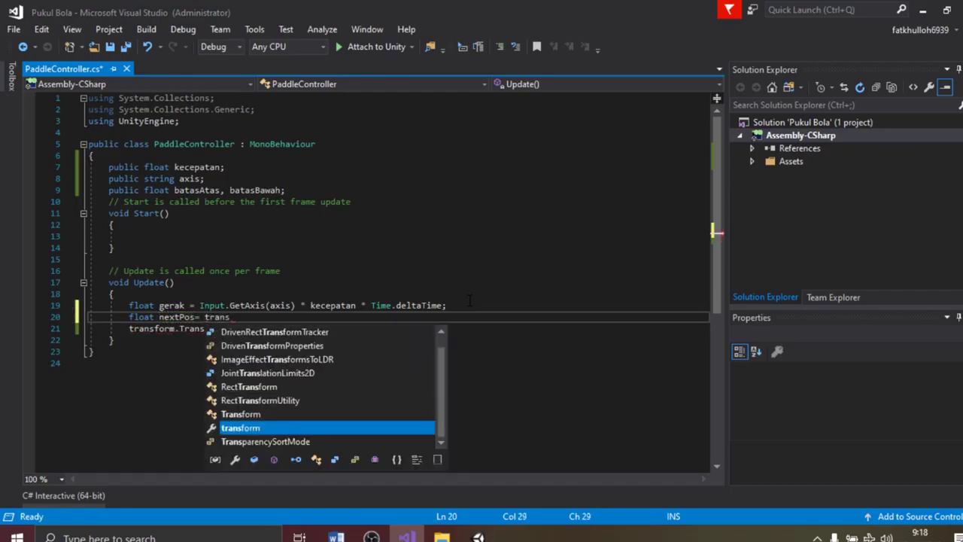
text(form.position.y)
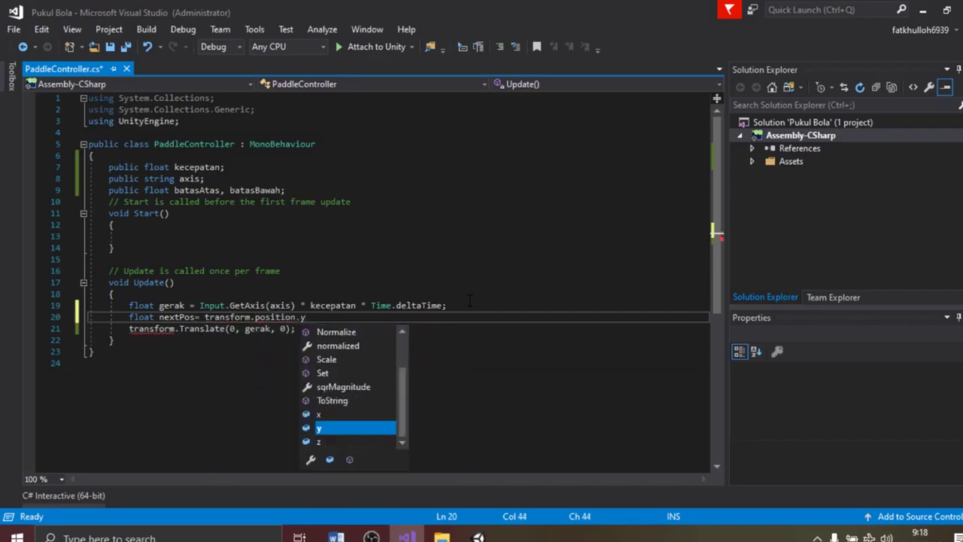
key(Escape)
text(+ gerak;)
key(Return)
- Add an if(nextPos > batasAtas) block that sets gerak = 0; below the nextPos line
text(if)
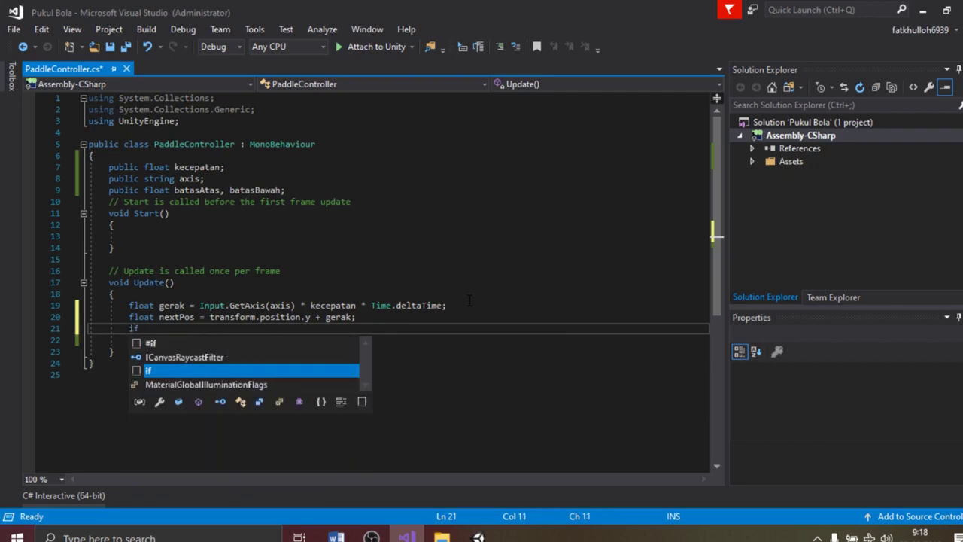
text((nextPos >)
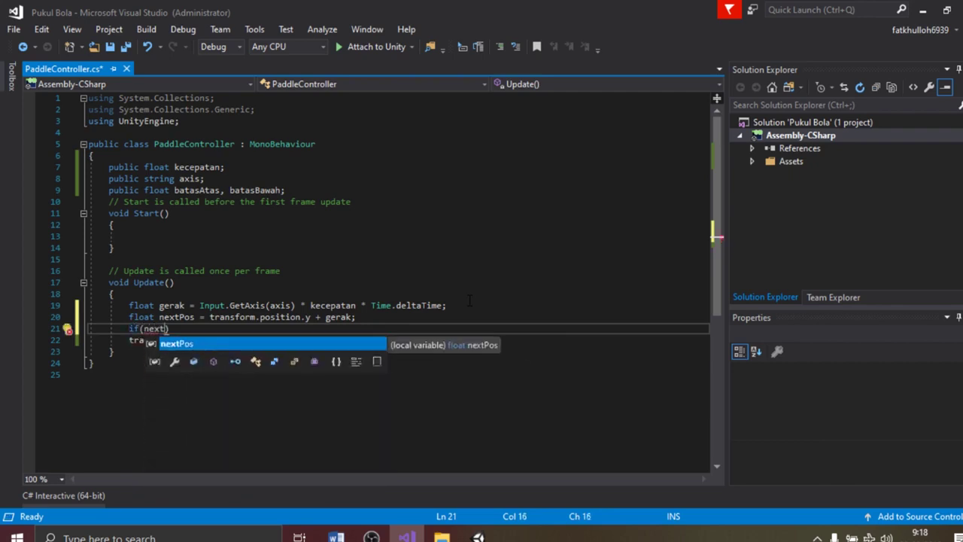
text( b)
key(Tab)
text())
key(Return)
text({)
key(Return)
text(gerak = 0;)
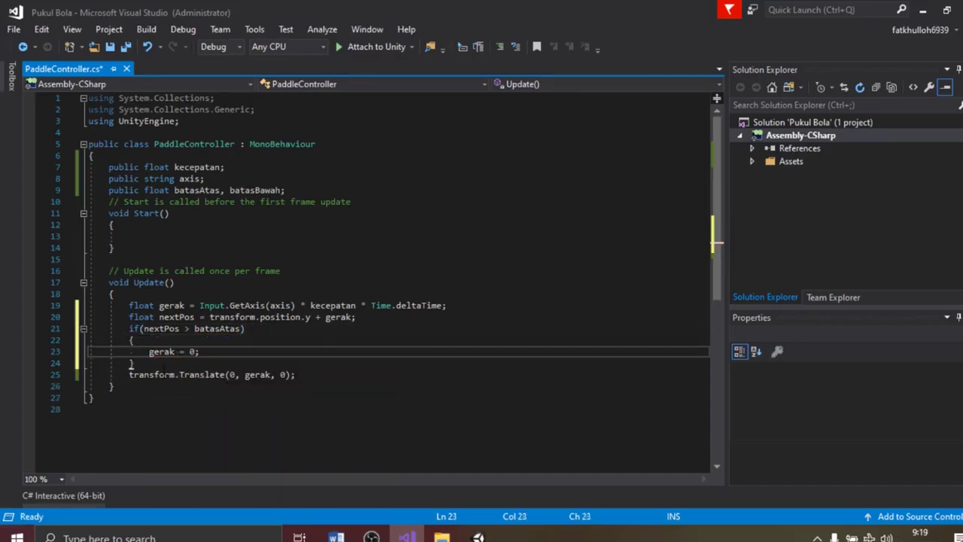
- Add a second block, if(nextPos < nextPos), that sets gerak = 0; before the Translate line, and save the script
click(134, 364)
key(Return)
text(if(nextPos < nextPos))
key(Return)
text({)
key(Return)
text(gerak = 0;)
key(ctrl+s)
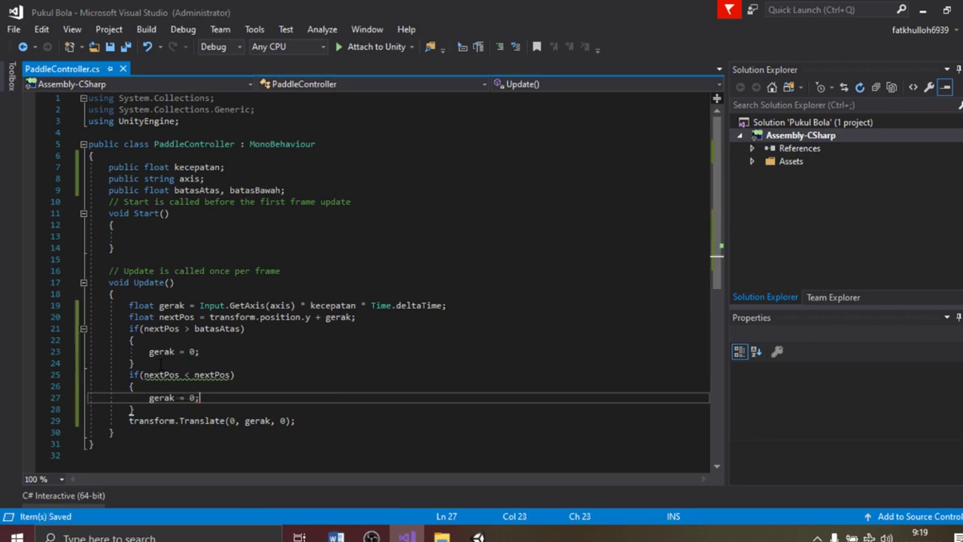
scroll(300, 336, down, 2)
drag(130, 351, 299, 353)
click(126, 47)
- Return to Unity, run the game, move the paddle to the lower wall to read its Y position, and stop the game
click(478, 537)
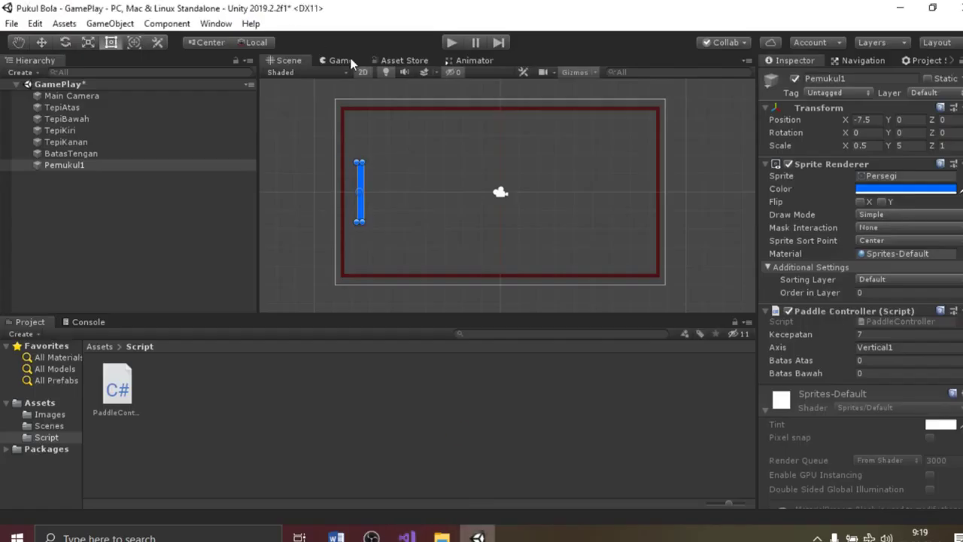
click(451, 43)
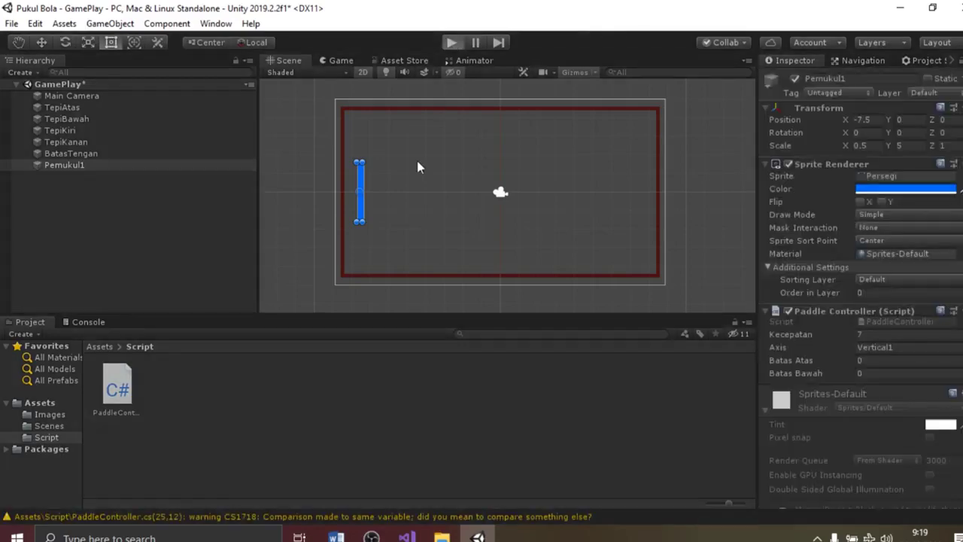
key(Down)
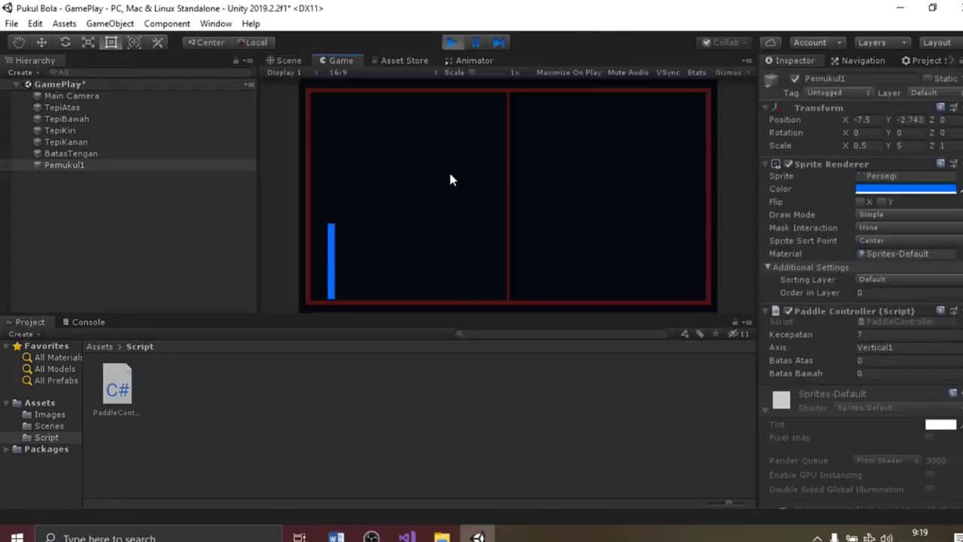
key(Down)
key(w)
key(s)
key(w)
click(910, 119)
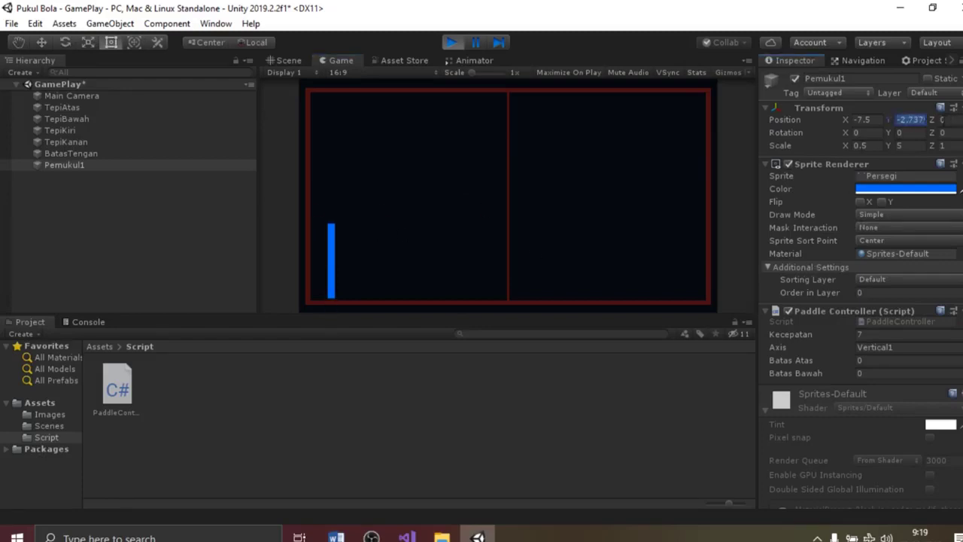
click(452, 42)
- Set Pemukul1's Batas Bawah to -2.74 and Batas Atas to 2.74
click(871, 373)
text(-2.737921)
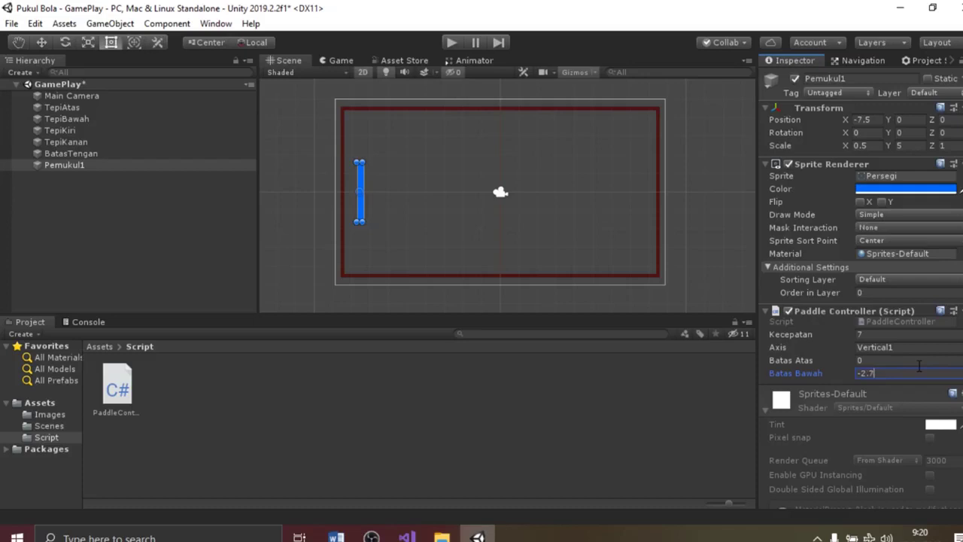
click(902, 360)
text(-2.74)
key(BackSpace)
- Run the game to test the paddle's upper and lower limits, and stop it
click(452, 42)
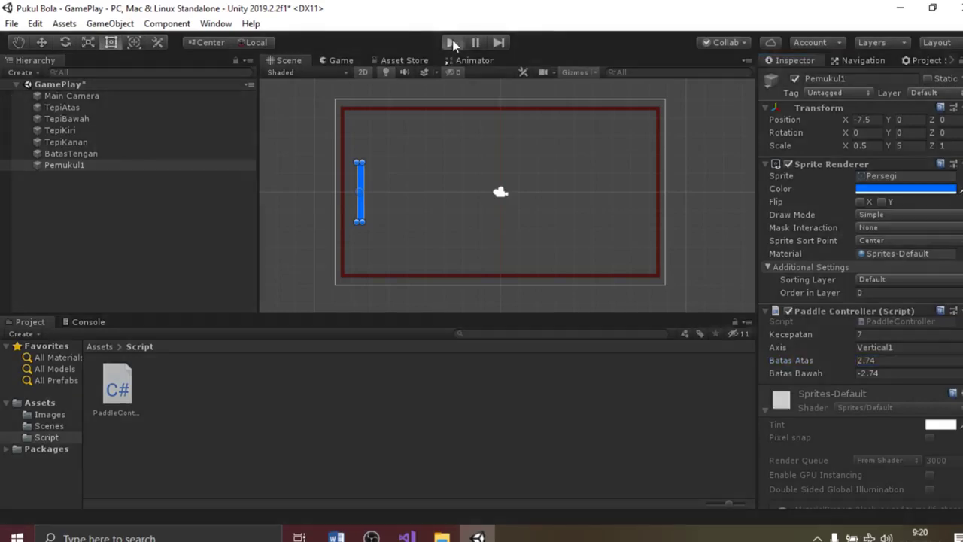
key(Down)
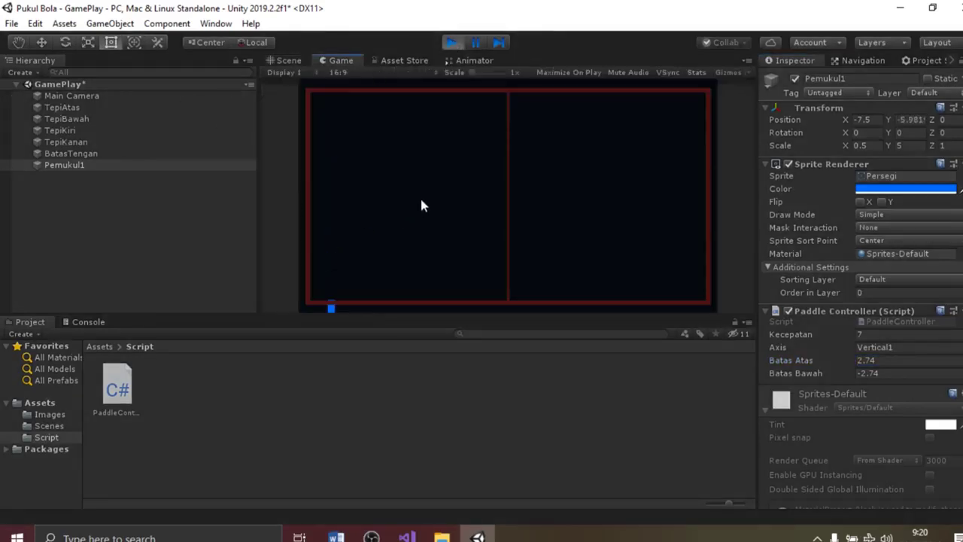
key(Up)
key(Down)
key(Up)
key(Down)
key(Up)
key(Down)
key(Up)
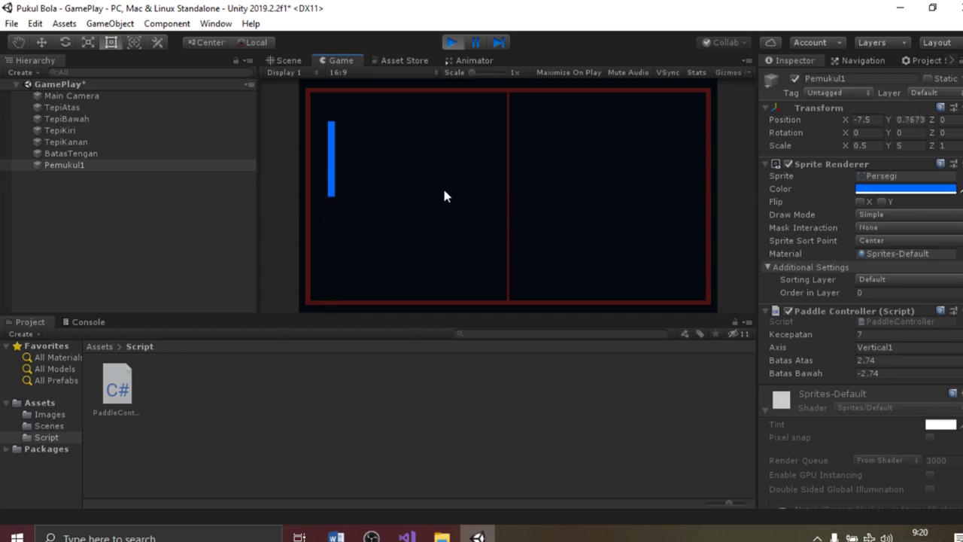
click(452, 43)
- Switch to Visual Studio and correct the second if condition in PaddleController to nextPos < batasBawah
click(406, 536)
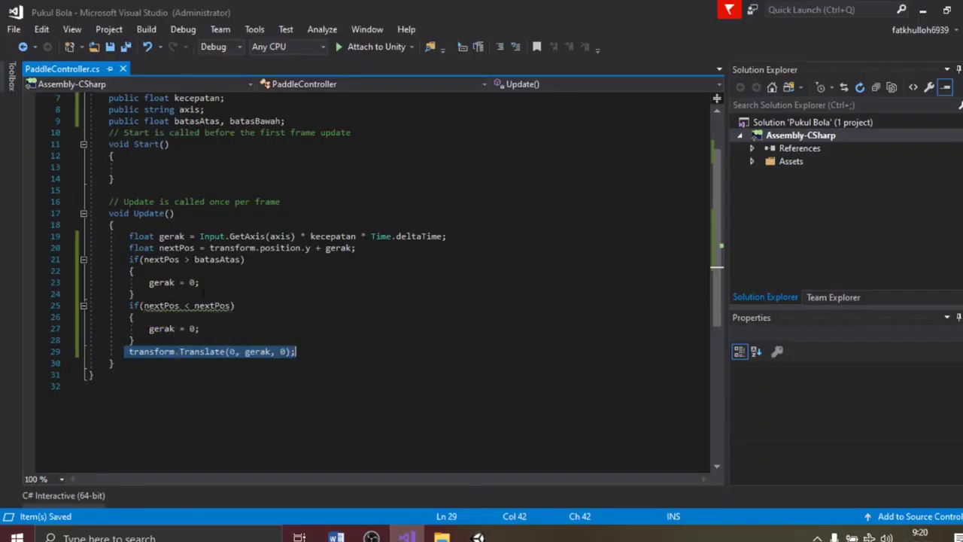
click(233, 306)
text(batasBawah)
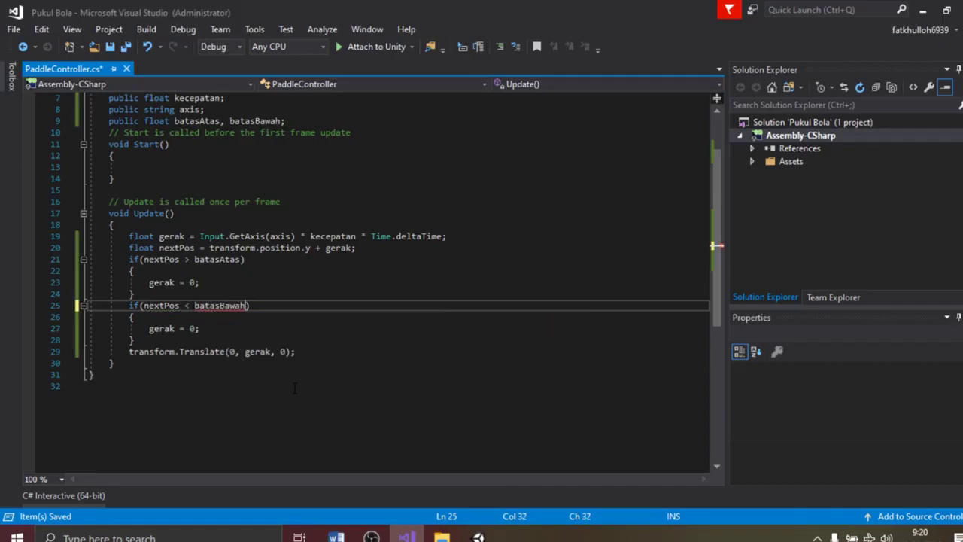
- Return to Unity, run the game to test both paddle limits with the corrected script, and stop it
click(478, 536)
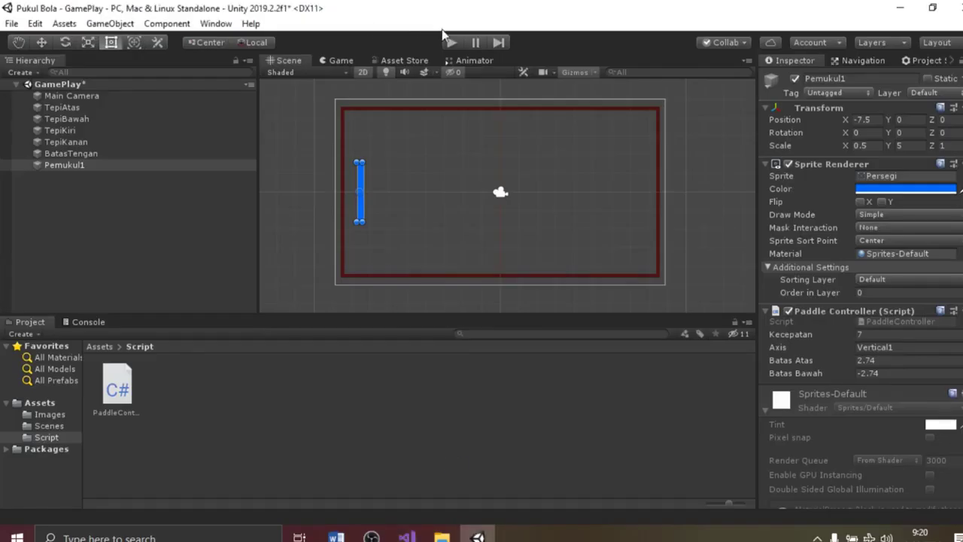
click(449, 43)
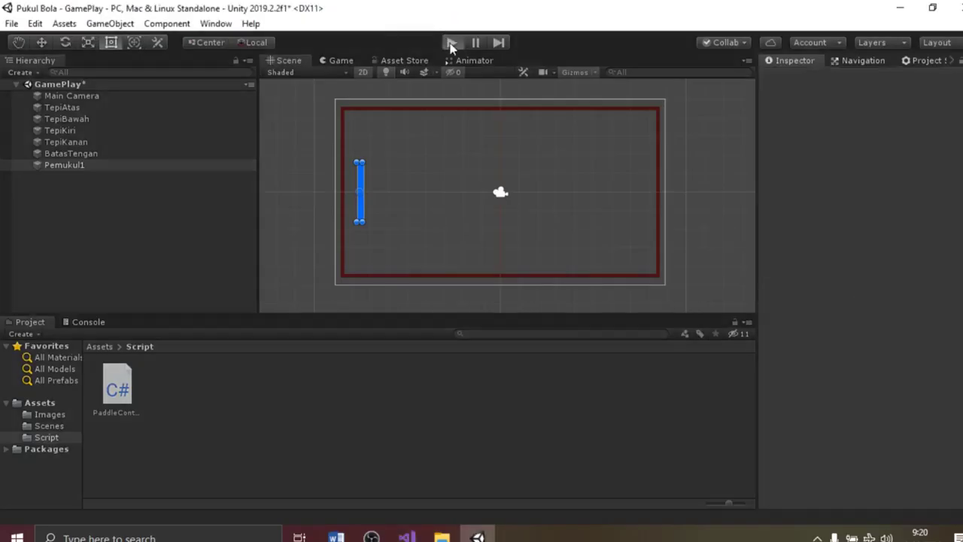
key(Down)
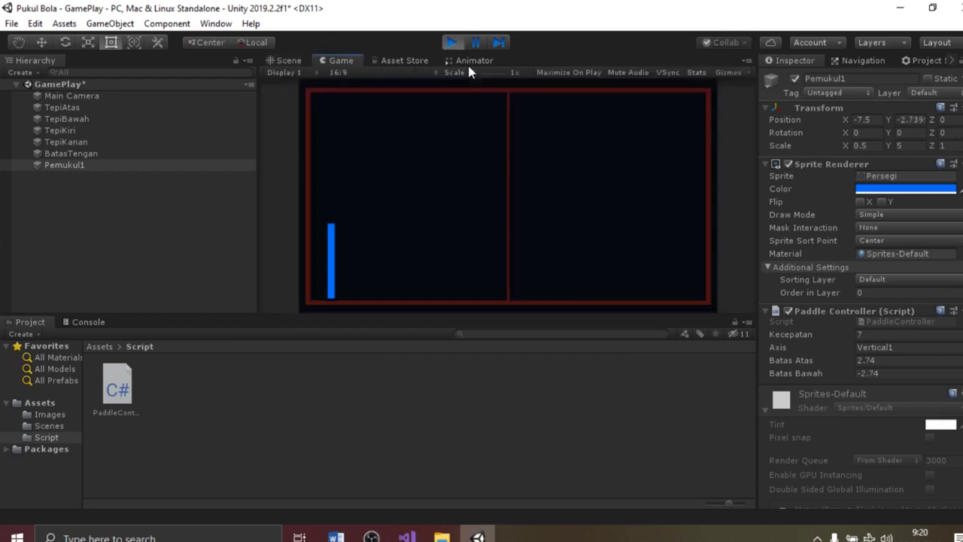
key(Up)
key(Down)
key(Up)
key(Up)
click(450, 42)
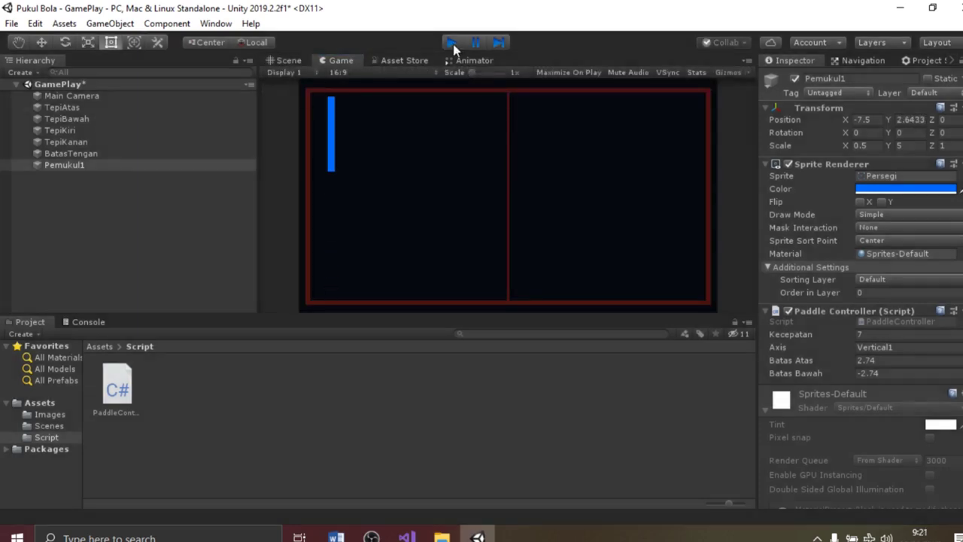
- Set Pemukul1's Batas Atas to 2.8 and Batas Bawah to -2.8
click(884, 360)
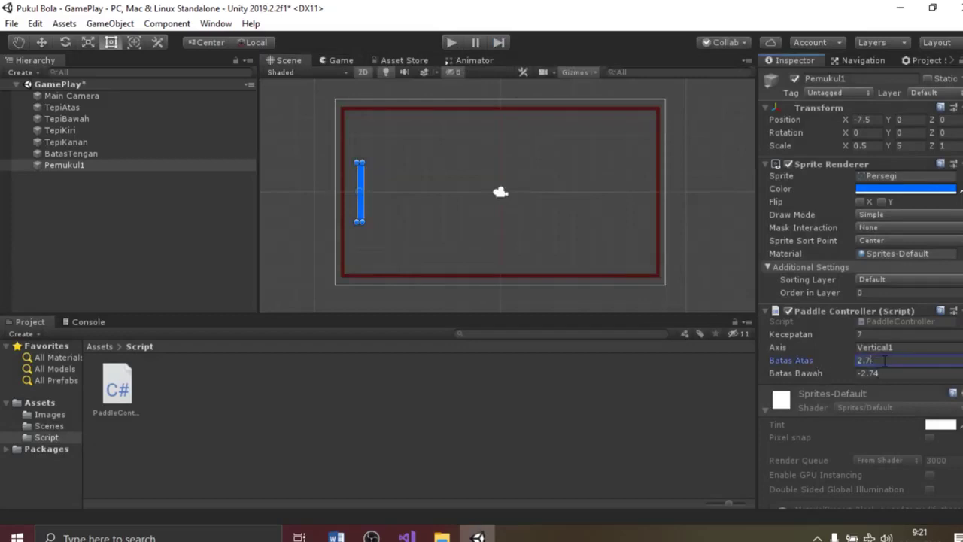
text(8)
click(913, 374)
text(-2.)
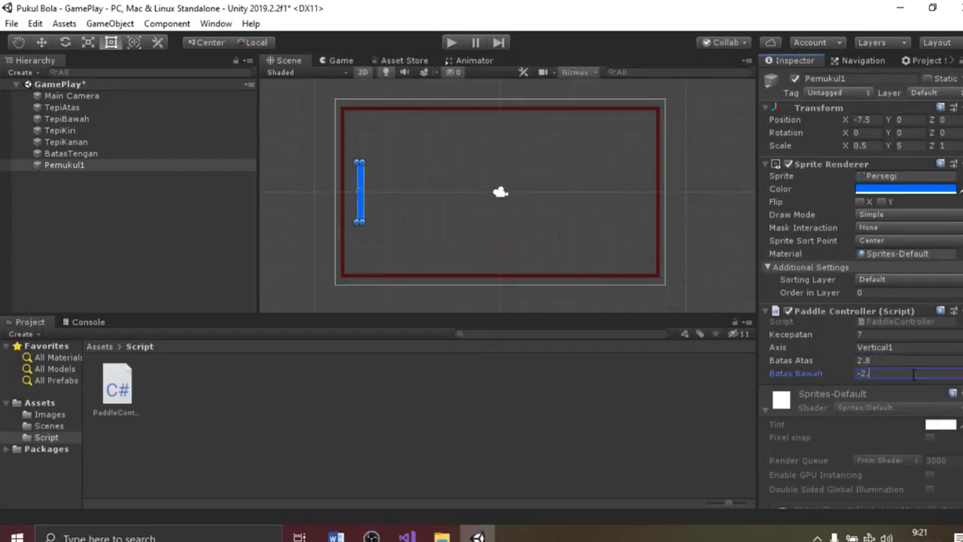
text(8)
- Run the game to check the paddle's travel with the 2.8 limits, and stop it
click(452, 43)
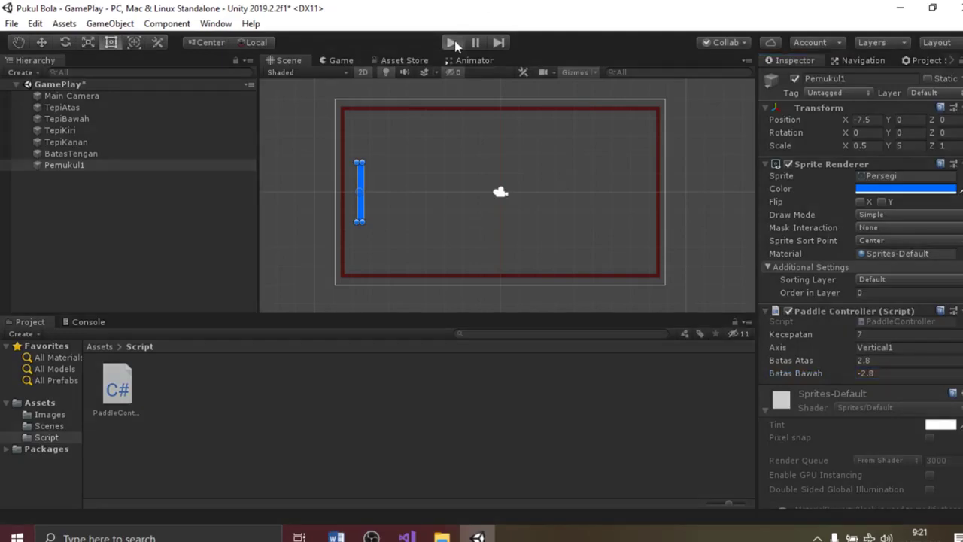
key(s)
key(w)
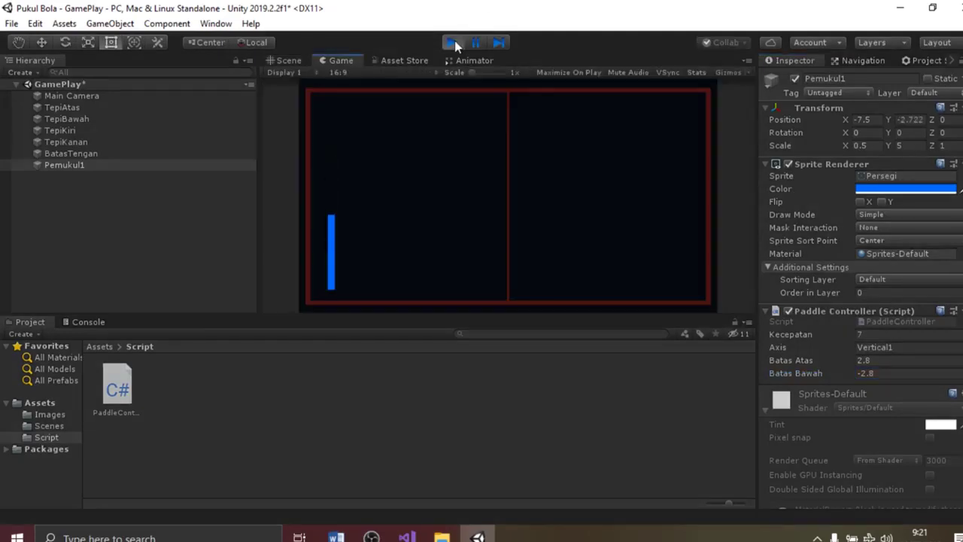
click(453, 43)
- Duplicate Pemukul1 in the scene and rename the copy Pemukul2
click(81, 165)
right_click(81, 165)
click(146, 223)
right_click(93, 184)
click(146, 228)
key(End)
key(BackSpace)
key(BackSpace)
key(BackSpace)
text(2)
key(Return)
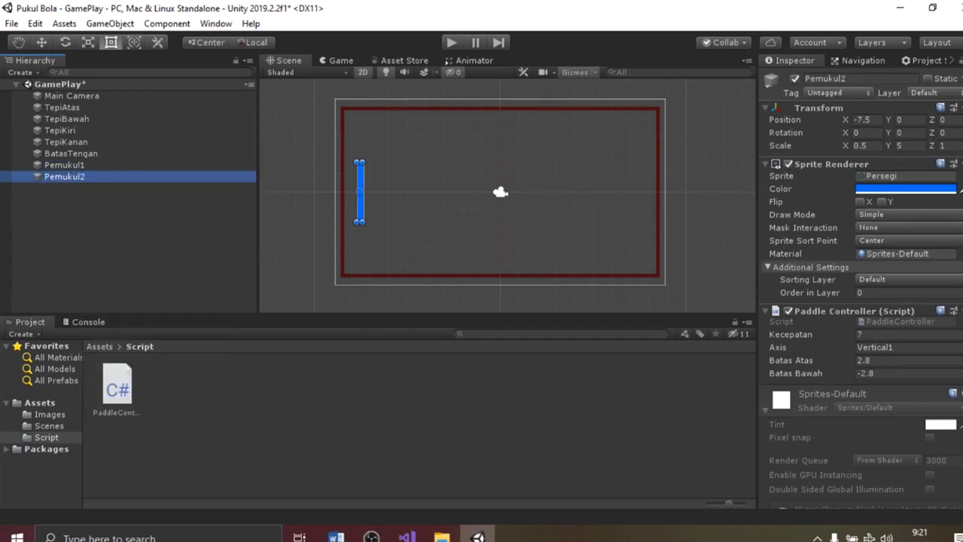
- Set Pemukul2's Position X to 7.5 and its sprite color to orange (FF5500)
click(881, 121)
text(7.5)
key(Return)
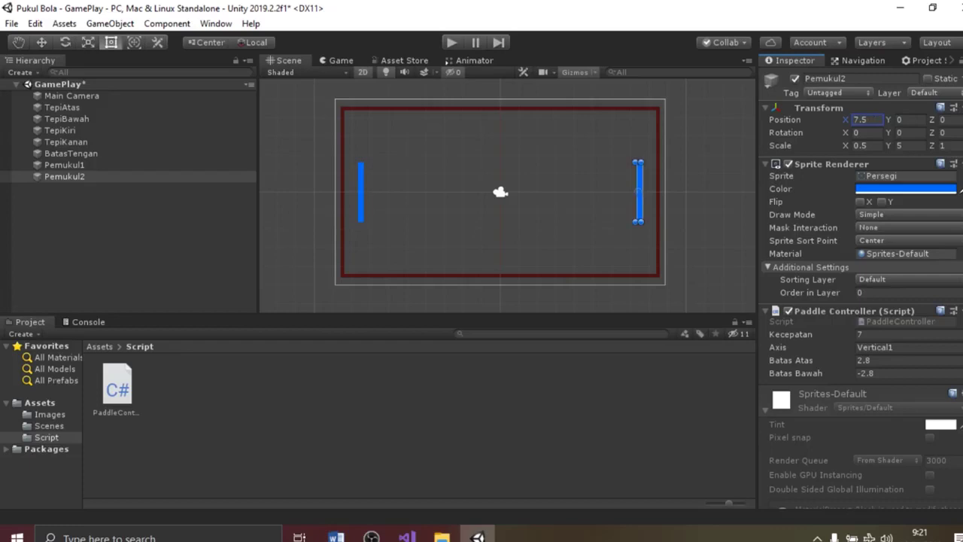
click(900, 189)
click(705, 200)
drag(665, 106, 803, 218)
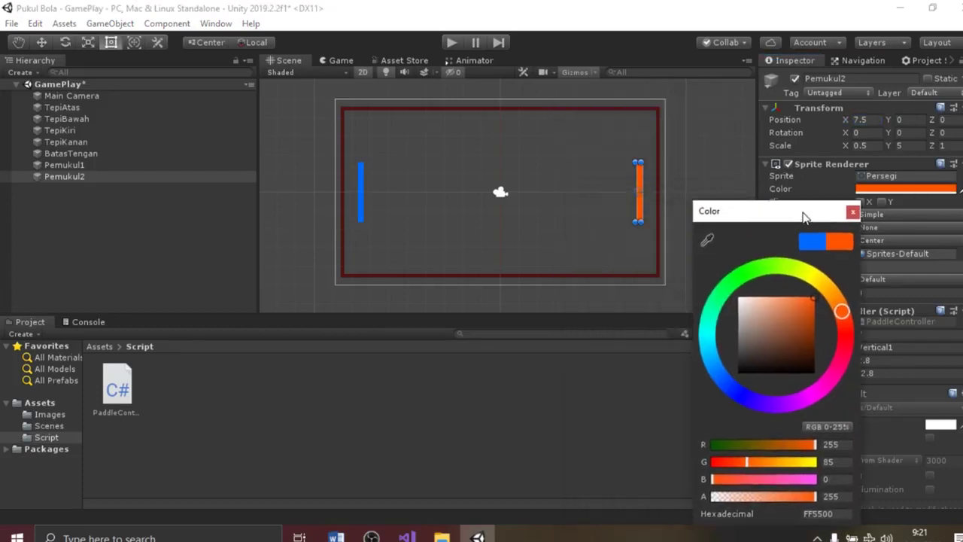
click(853, 212)
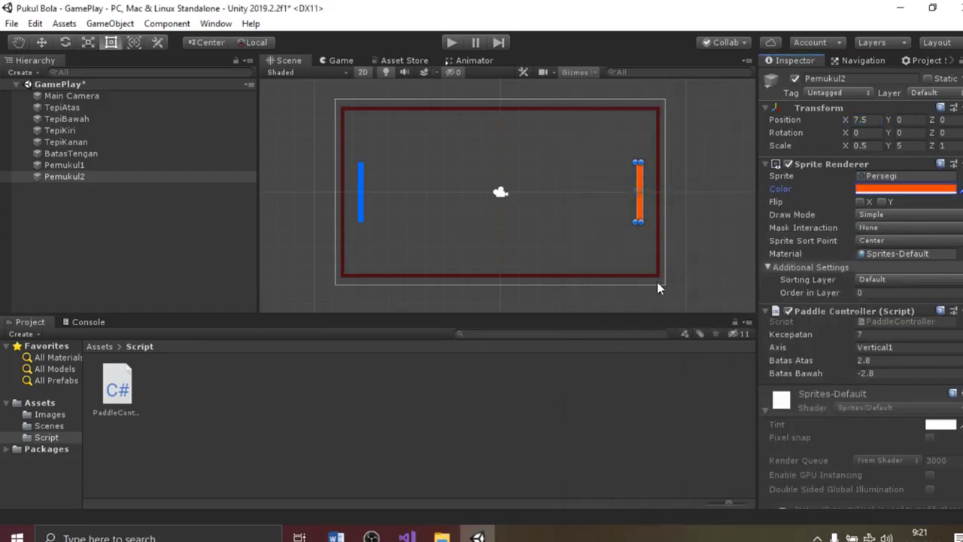
- Change Pemukul2's Axis in the Paddle Controller script to Vertical2
click(903, 347)
click(903, 347)
key(BackSpace)
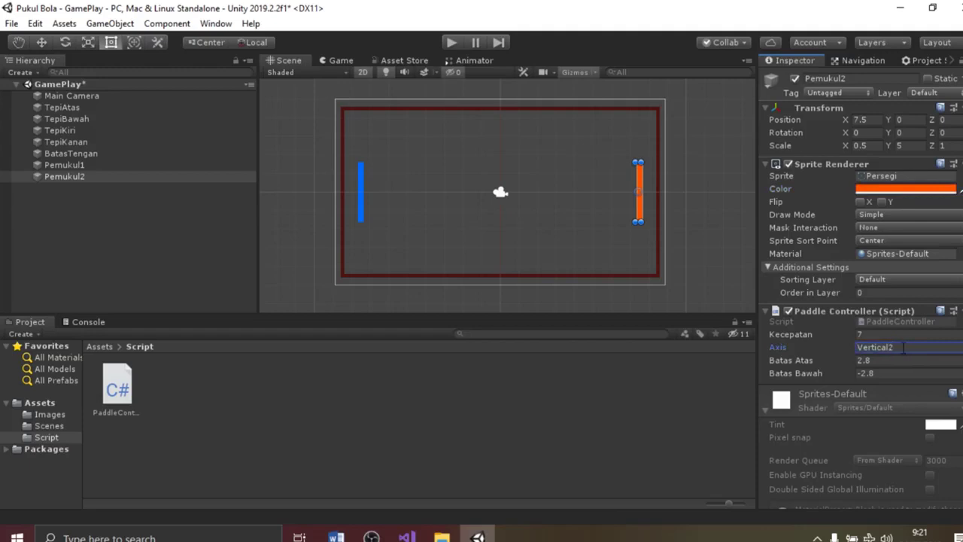
- Run the game to test moving both paddles up and down with their separate controls, and stop it
click(456, 43)
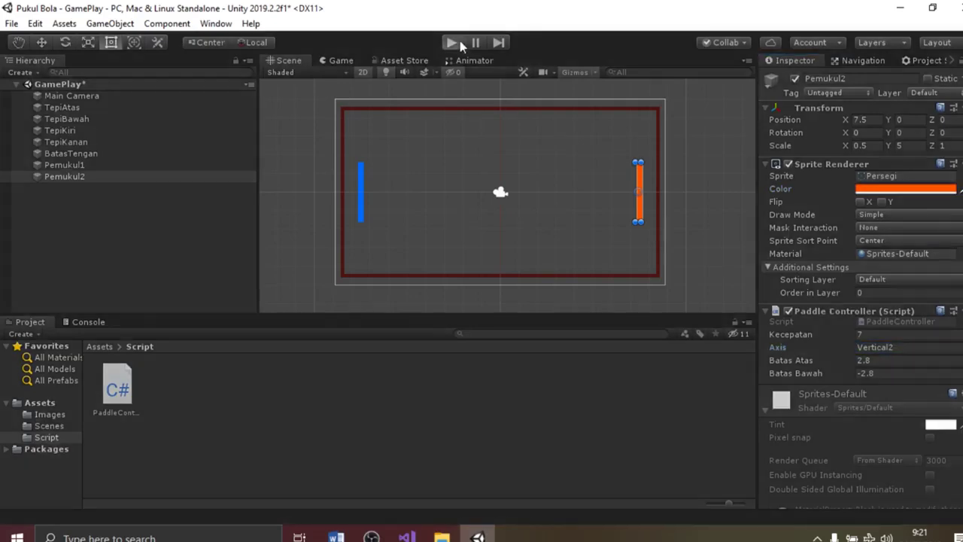
key(w)
key(Down)
key(Up)
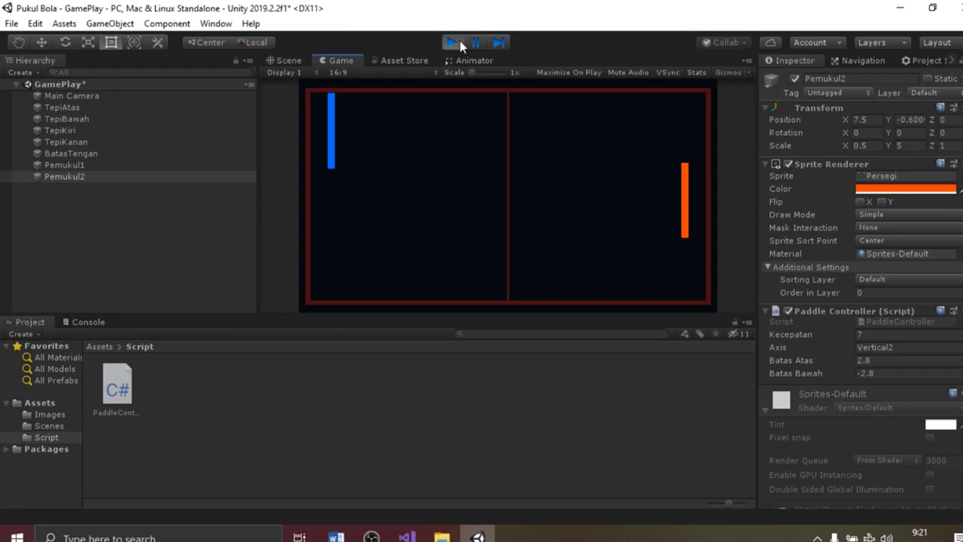
key(s)
key(w)
key(Down)
key(s)
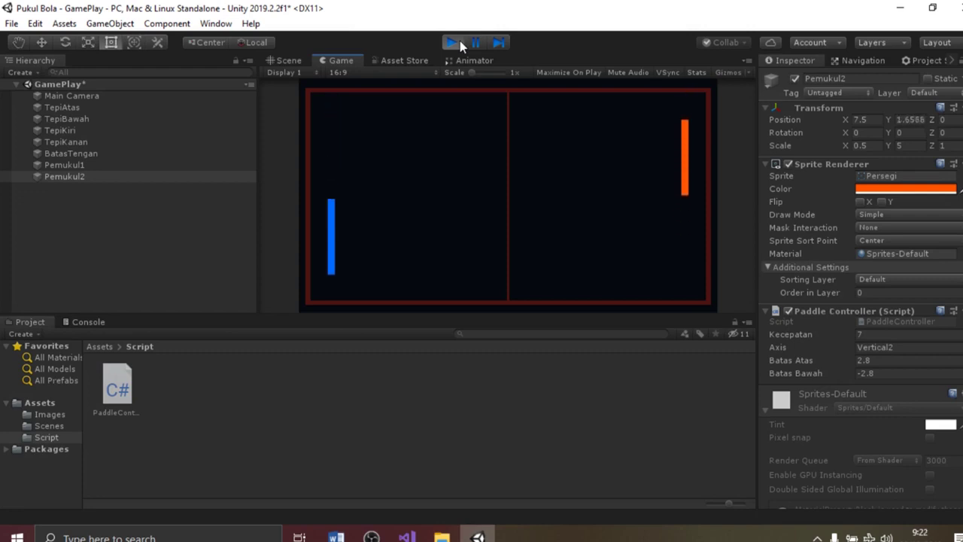
click(460, 42)
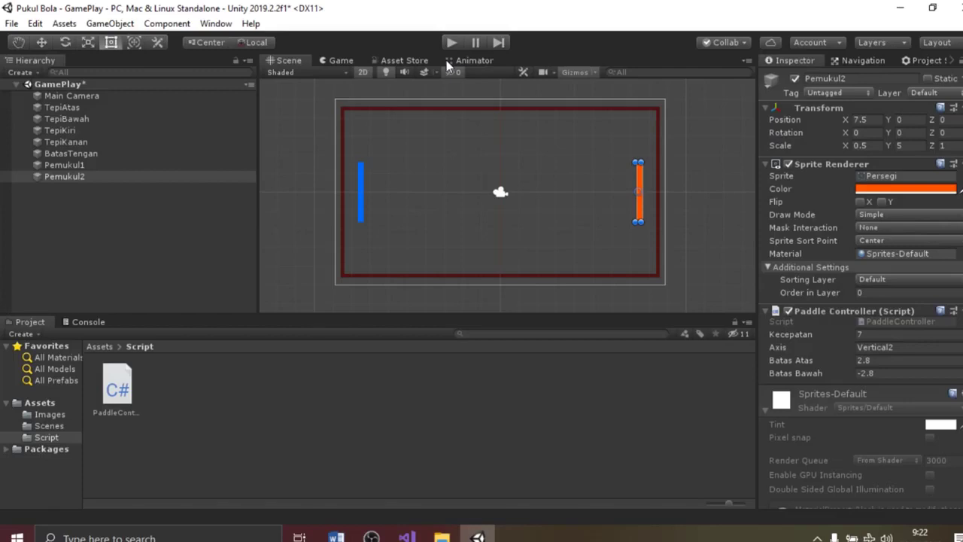
- Place the Lingkaran sprite from the Images folder in the scene and set its Position X and Y to 0
click(49, 414)
drag(117, 384, 475, 189)
click(865, 120)
text(0)
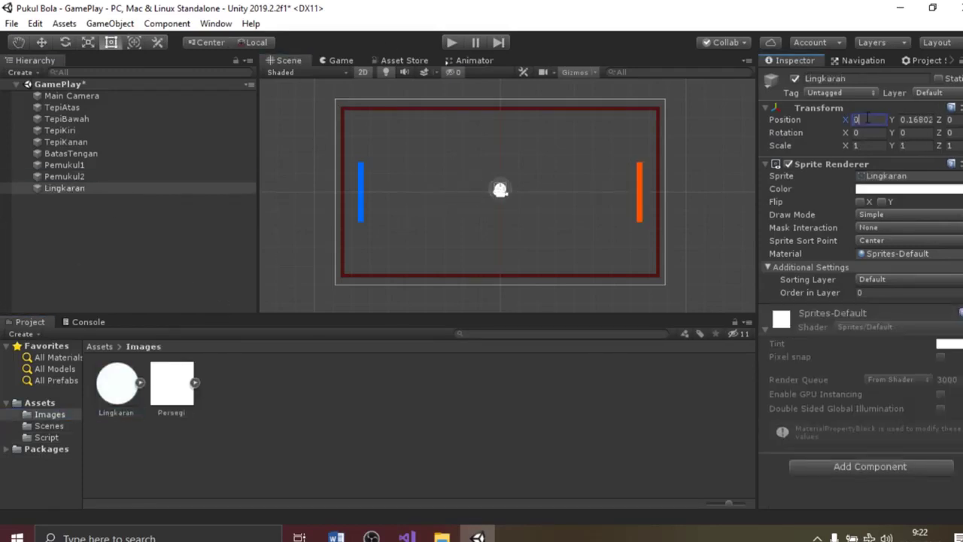
click(932, 119)
text(0)
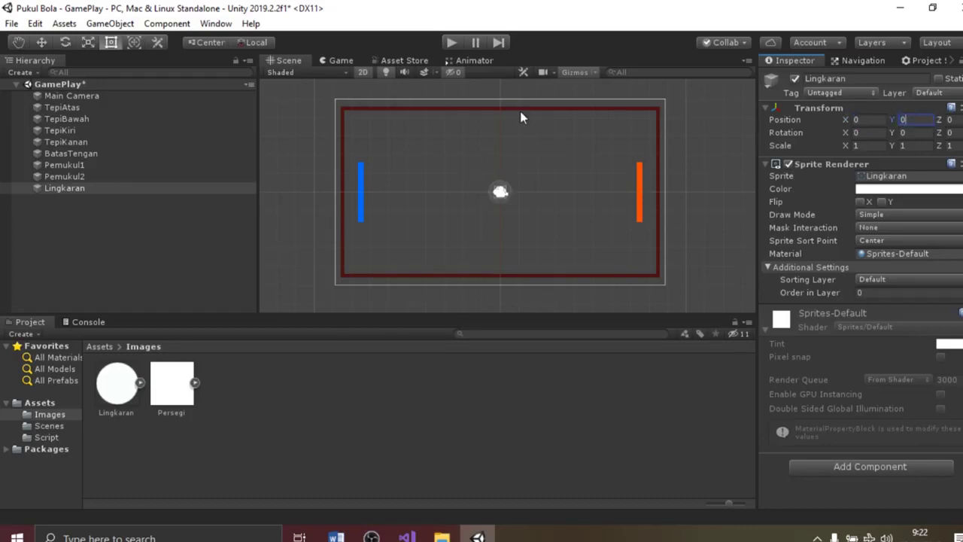
- Change the BatasTengan center line's color to a brighter red and set its Scale X to 0.2
click(98, 153)
click(926, 190)
click(806, 299)
drag(807, 299, 809, 260)
click(853, 175)
click(188, 176)
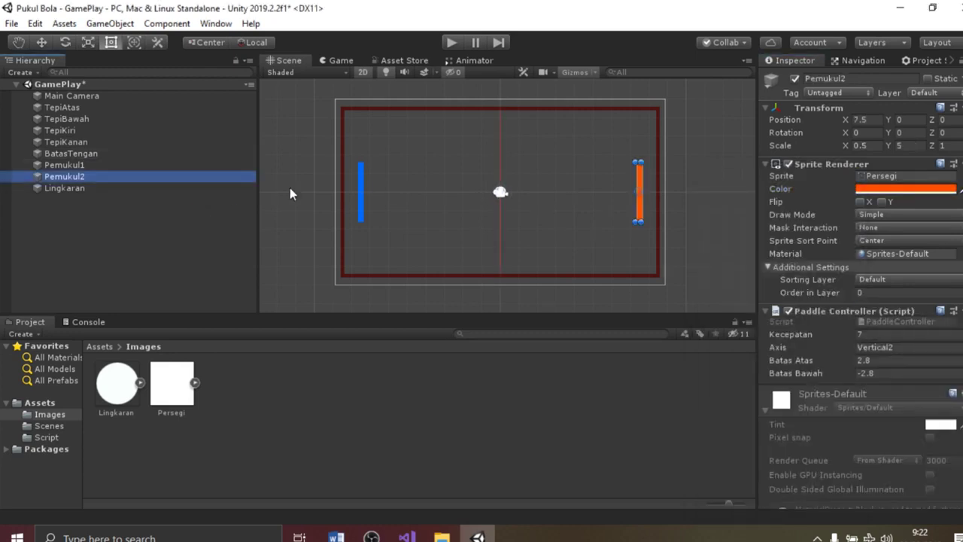
click(75, 154)
click(864, 145)
text(0.2)
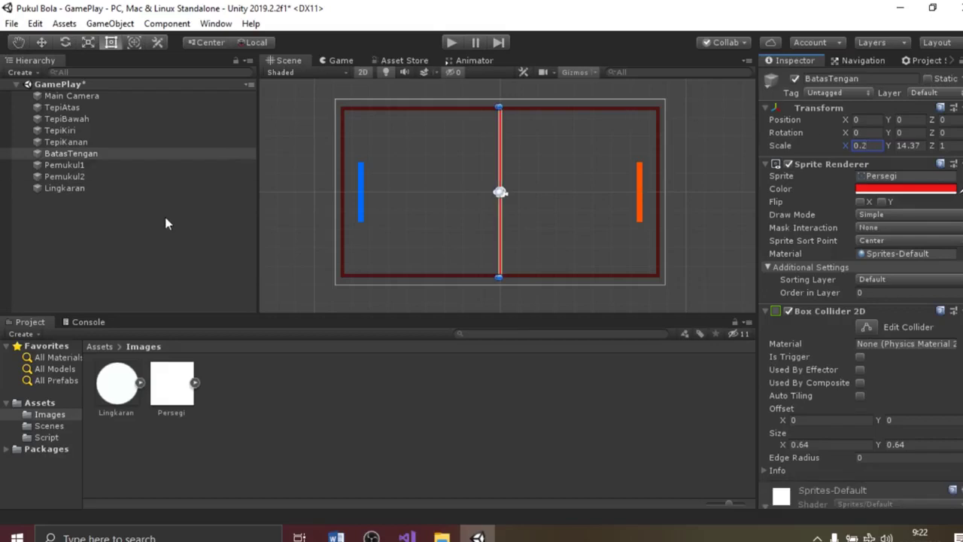
- Add a Rigidbody 2D component to Lingkaran
click(99, 188)
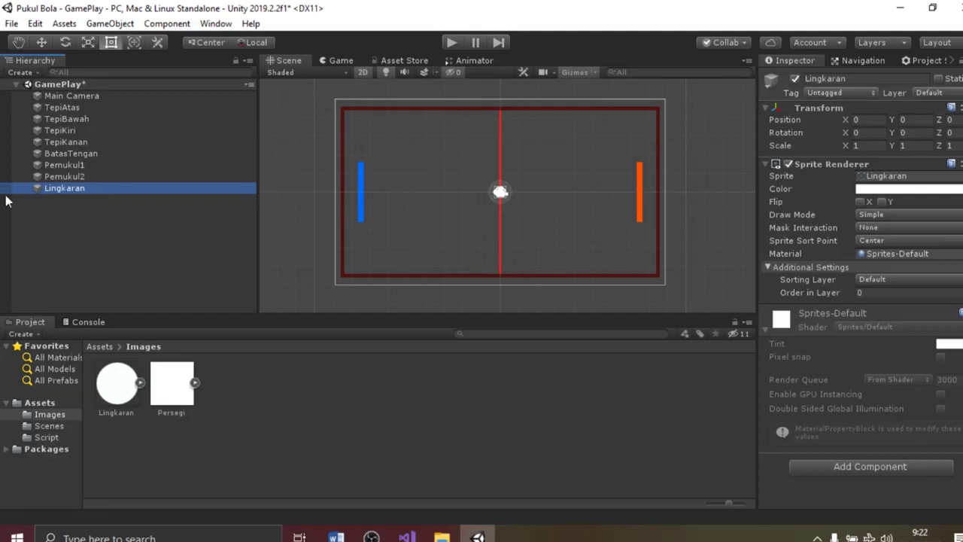
click(870, 466)
click(841, 461)
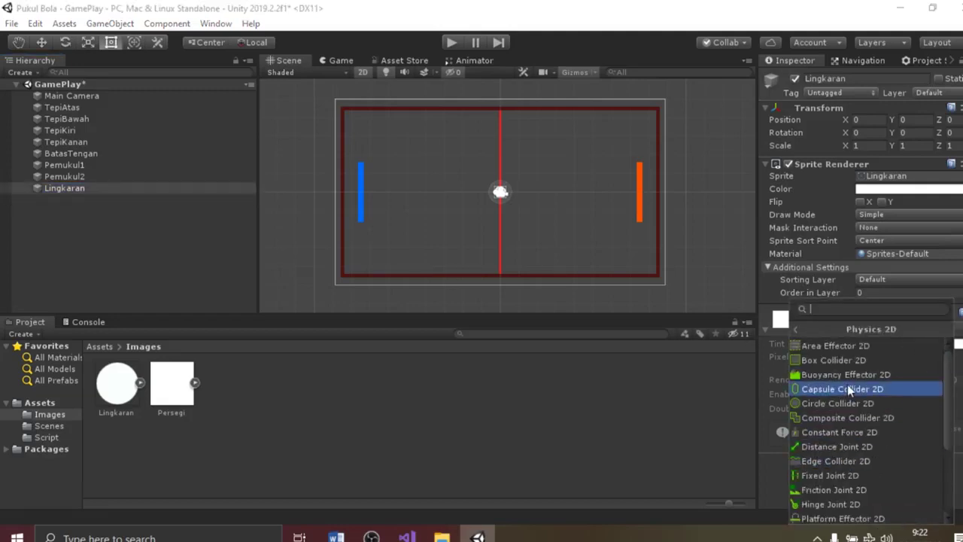
scroll(843, 422, down, 3)
scroll(834, 481, down, 3)
click(828, 490)
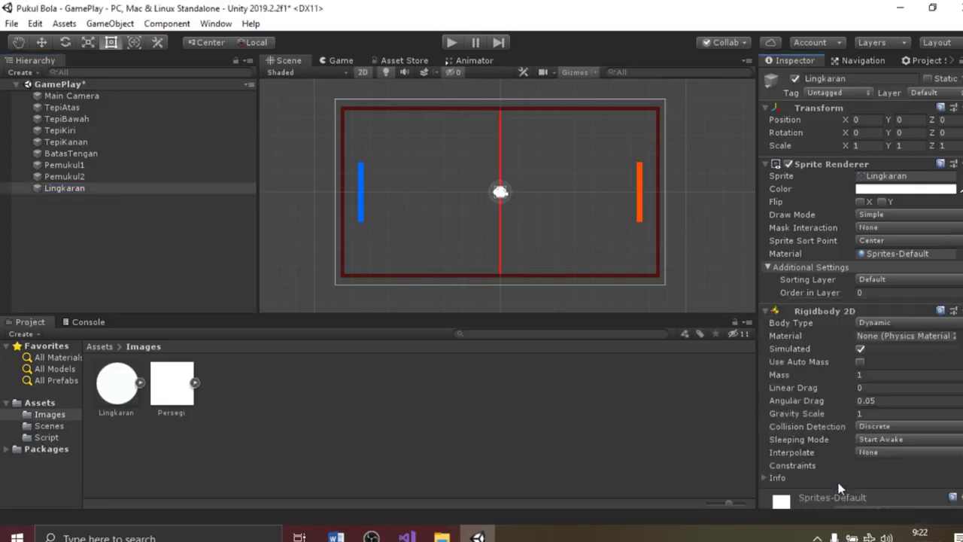
- Set the Rigidbody 2D's Angular Drag and Gravity Scale to 0 and freeze its rotation on Z
click(907, 399)
text(0)
click(897, 414)
text(0)
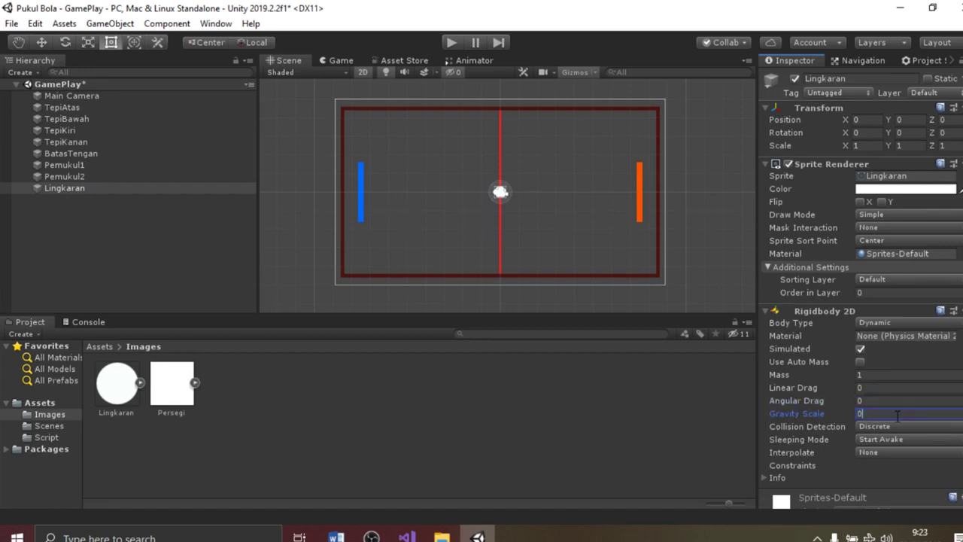
scroll(874, 468, down, 3)
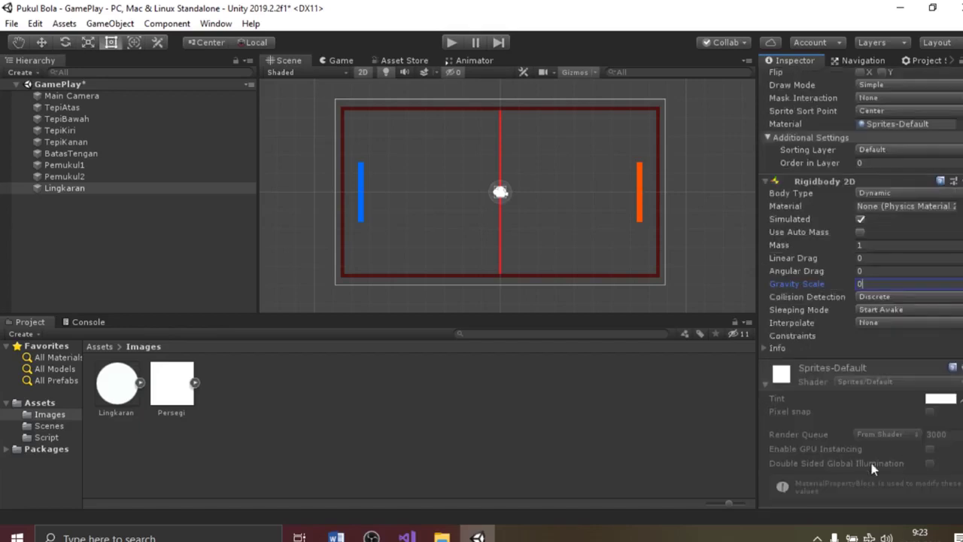
click(798, 336)
click(861, 362)
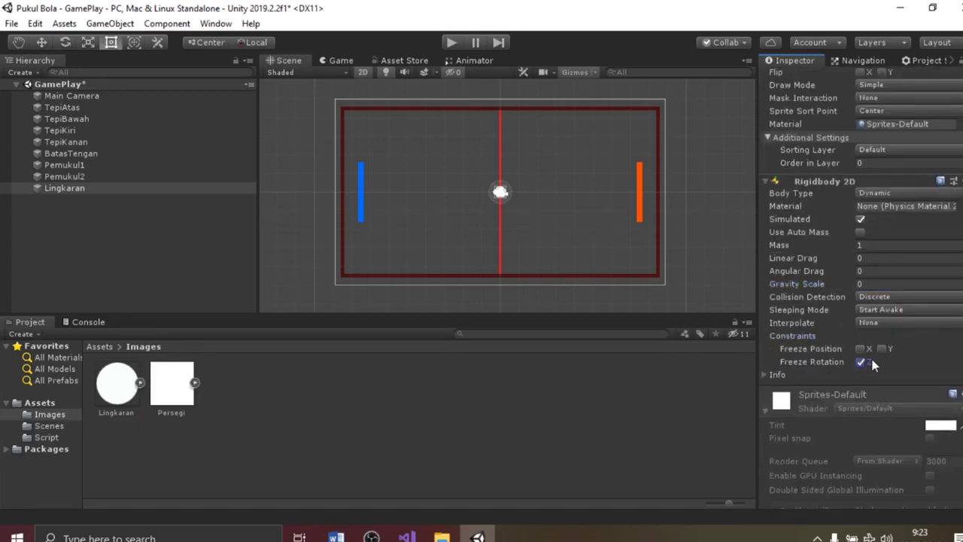
- Add a Circle Collider 2D component to Lingkaran
scroll(873, 366, down, 2)
click(870, 485)
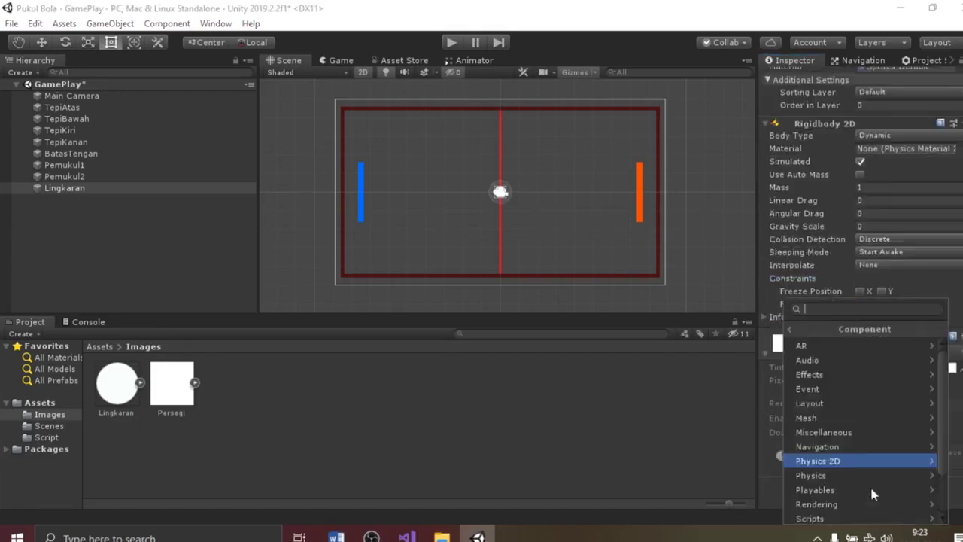
click(846, 463)
scroll(854, 365, up, 3)
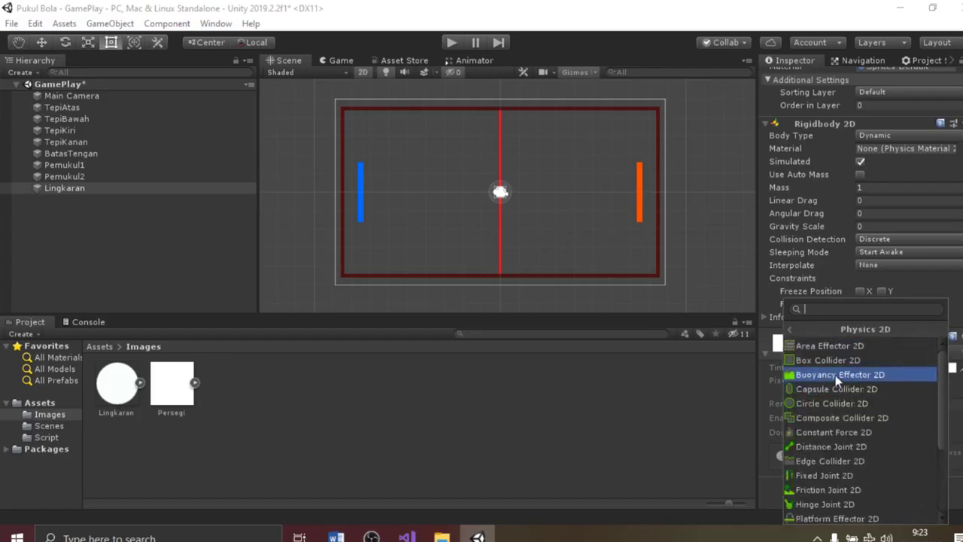
click(822, 402)
scroll(533, 175, up, 4)
scroll(531, 179, down, 3)
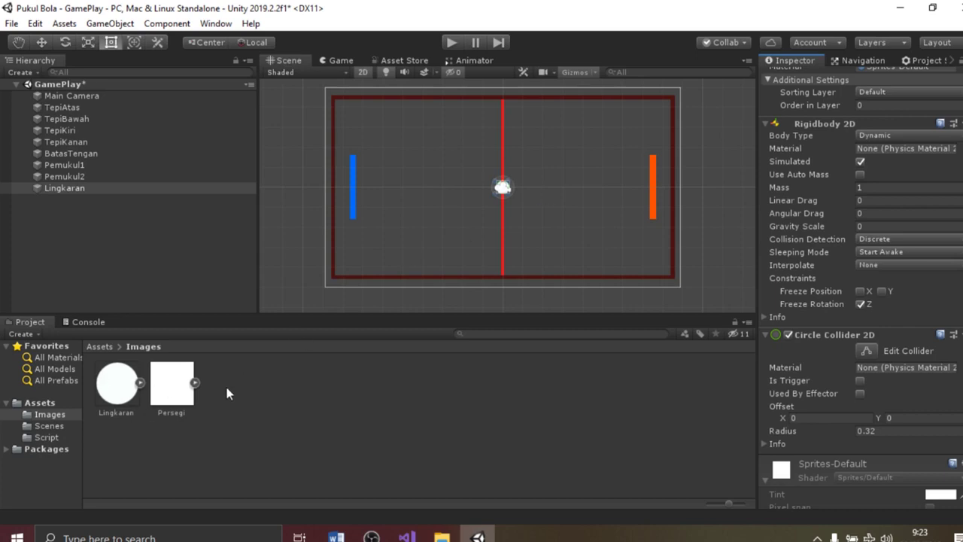
- Create a Physics Material 2D named PhysicsBola in the Assets folder
click(47, 403)
right_click(277, 378)
mouse_move(397, 35)
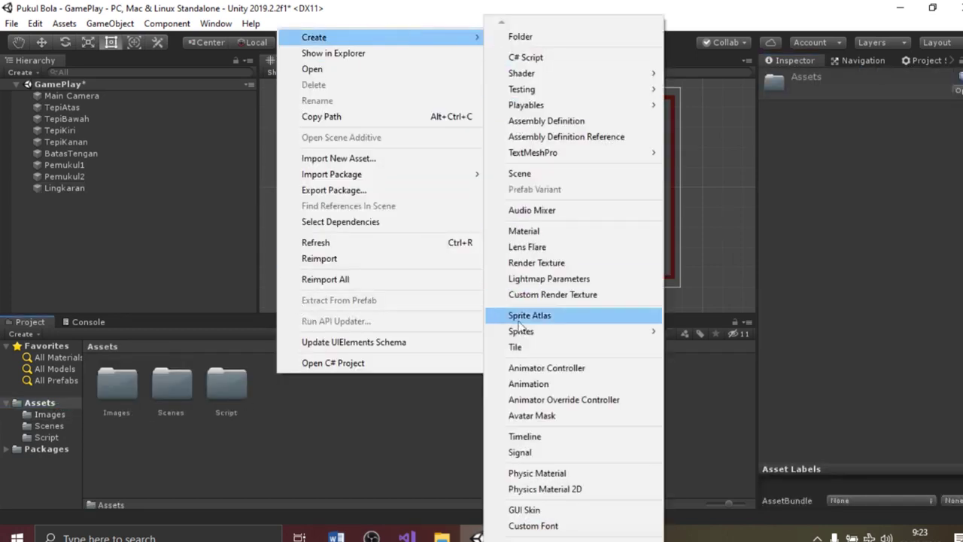
click(542, 489)
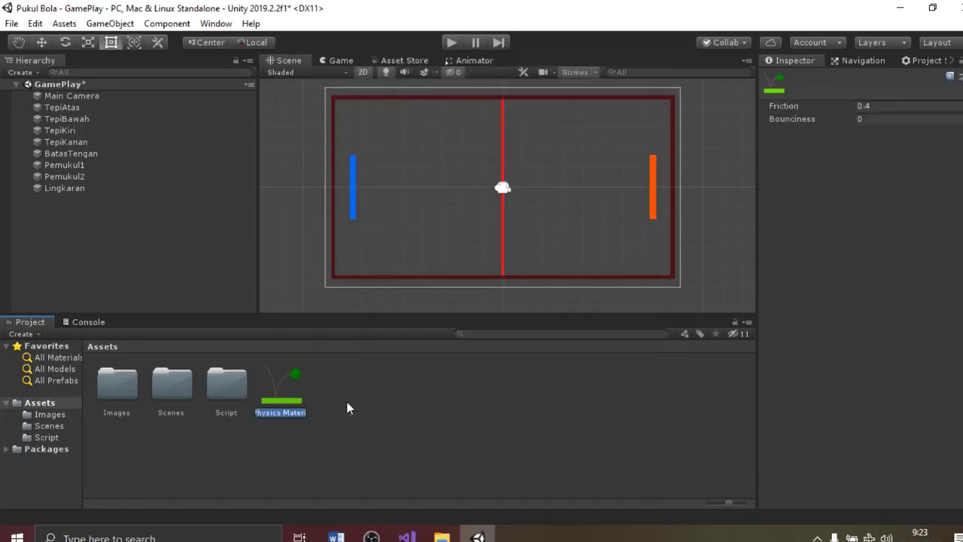
text(PhysicsBola)
key(Return)
- Set PhysicsBola's Friction to 0 and Bounciness to 1, and assign it as the material of Lingkaran's Rigidbody 2D
click(881, 106)
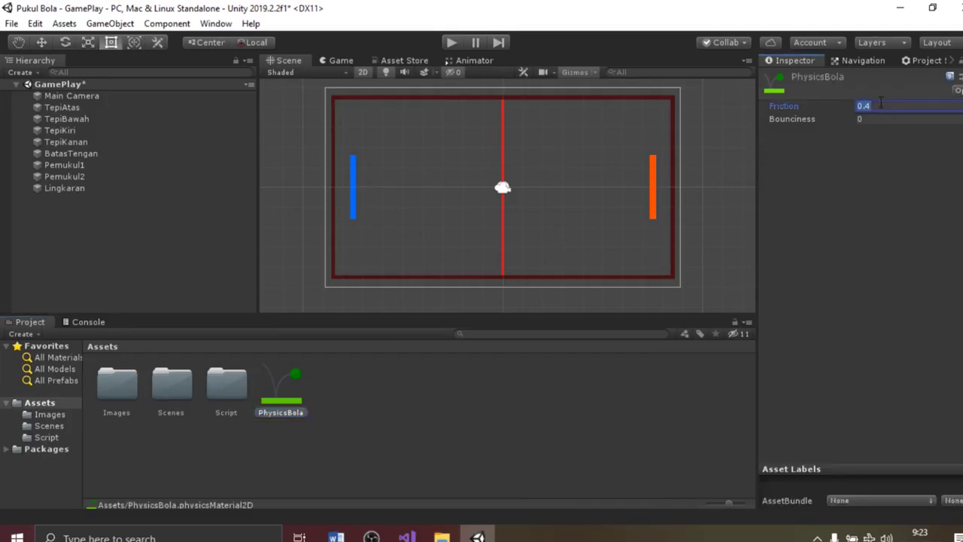
click(889, 119)
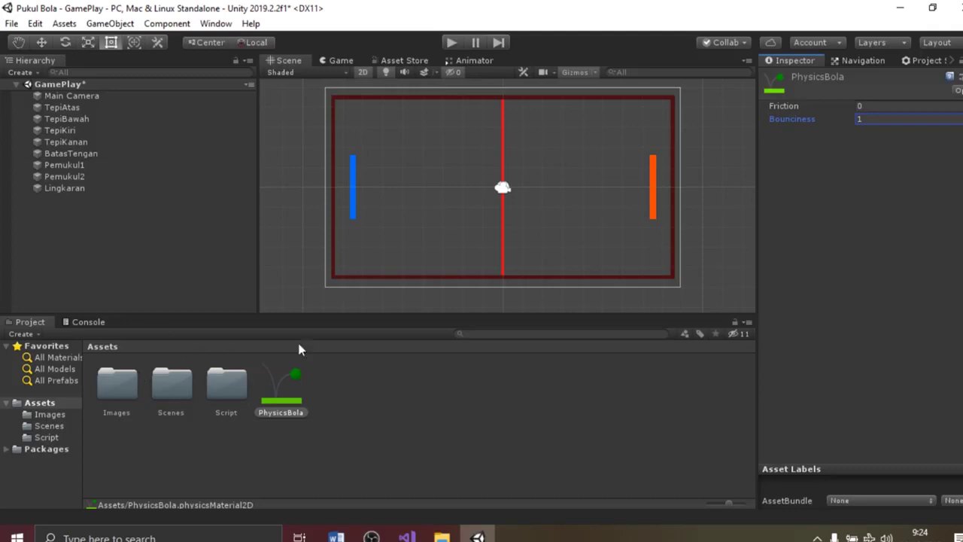
click(351, 348)
click(175, 189)
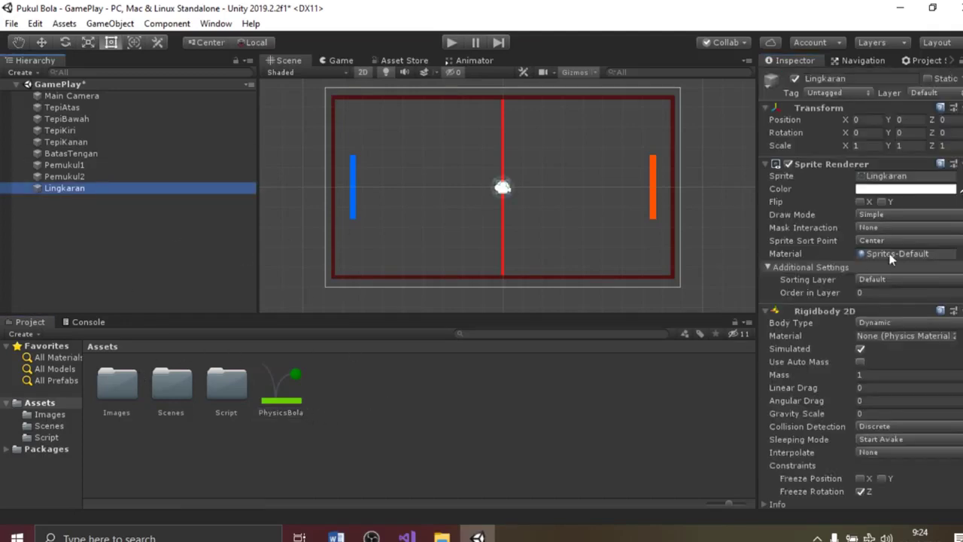
drag(301, 387, 904, 346)
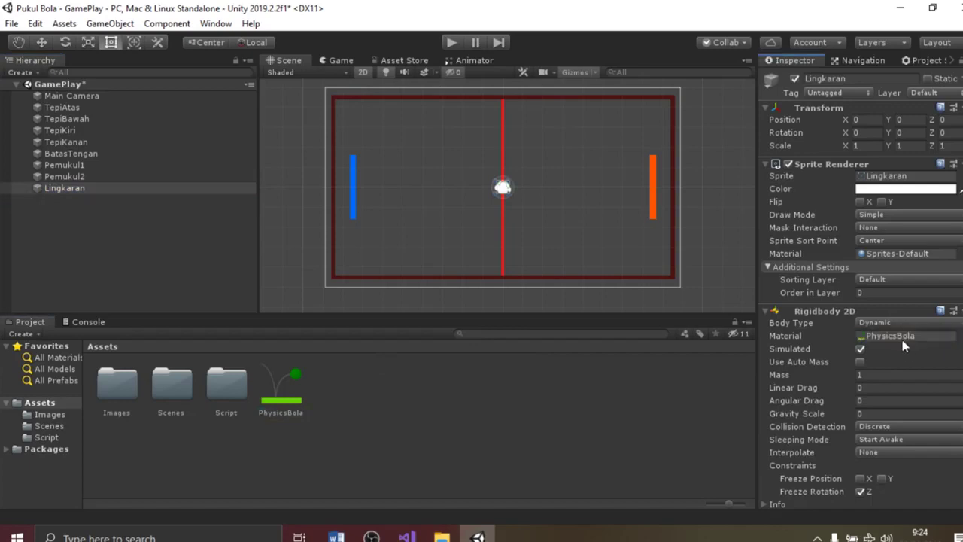
- Create a C# script named BallController in the Script folder
click(47, 437)
right_click(219, 387)
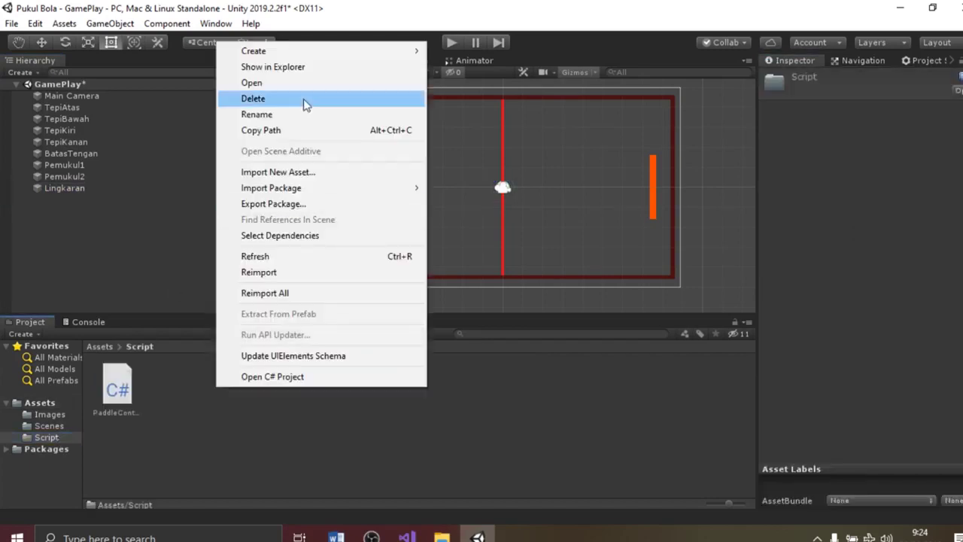
mouse_move(407, 50)
click(452, 58)
text(Ball)
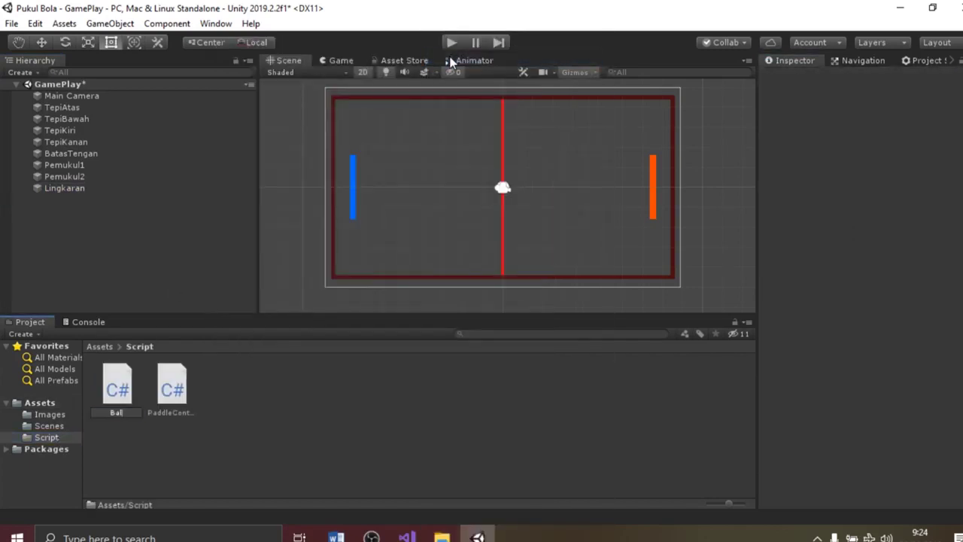
text(Controller)
key(Return)
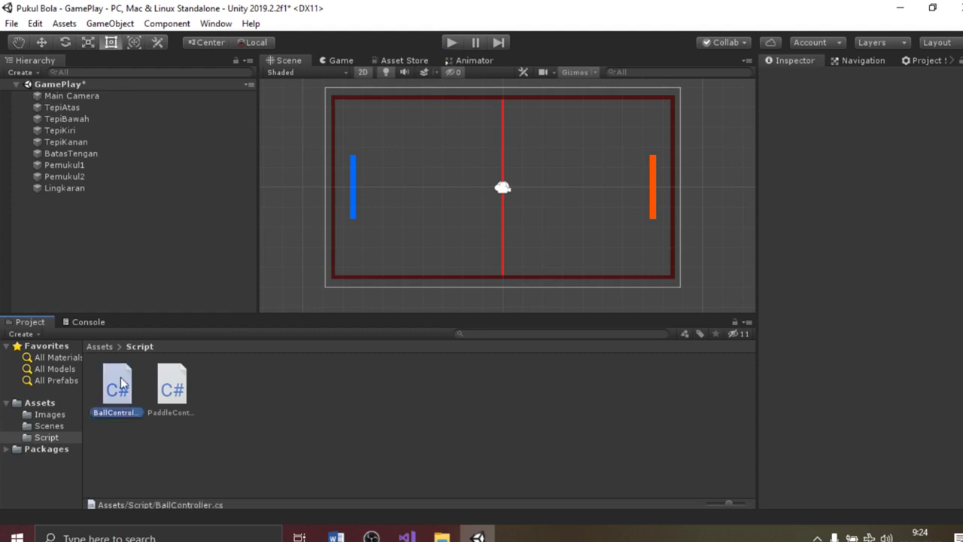
- Open BallController in Visual Studio and declare the fields "public int force;" and "Rigidbody2D rigid;" at the top of the class
double_click(120, 384)
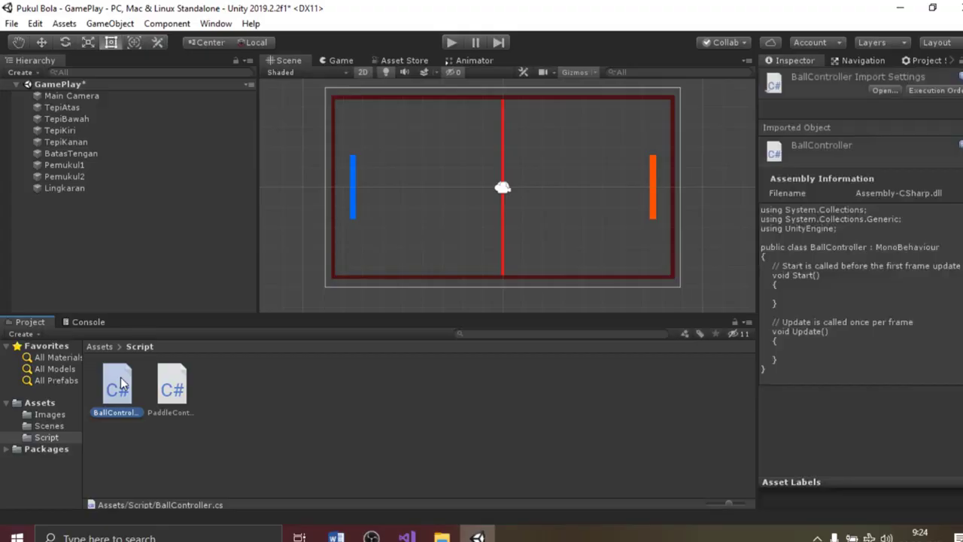
click(93, 155)
key(Return)
text(public int force;)
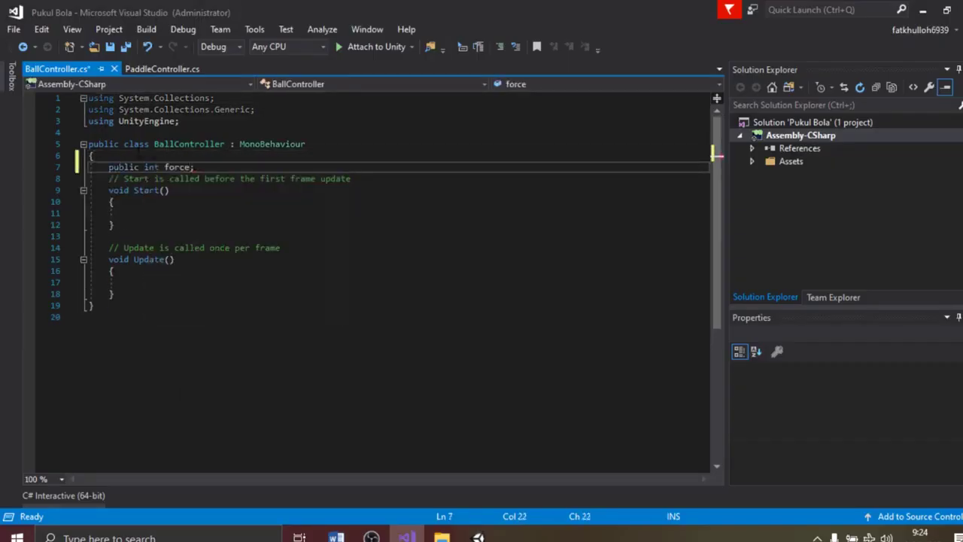
key(Return)
text(Rigidbody2D rigi)
text(d;)
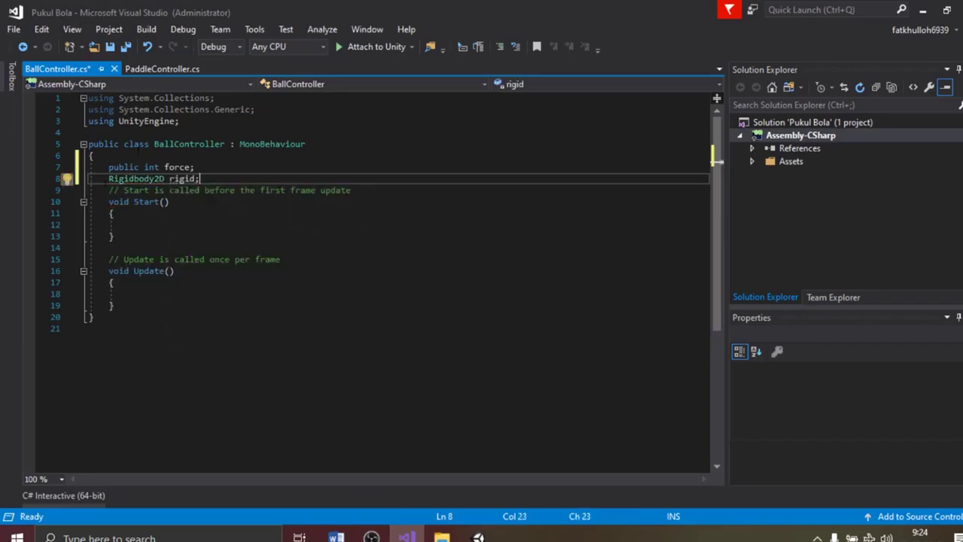
- Assign rigid = GetComponent<Rigidbody2D>(); in the Start method and save the script
click(157, 224)
text(rigid = GetComponent<Rigidbody2D>();)
key(Return)
key(ctrl+s)
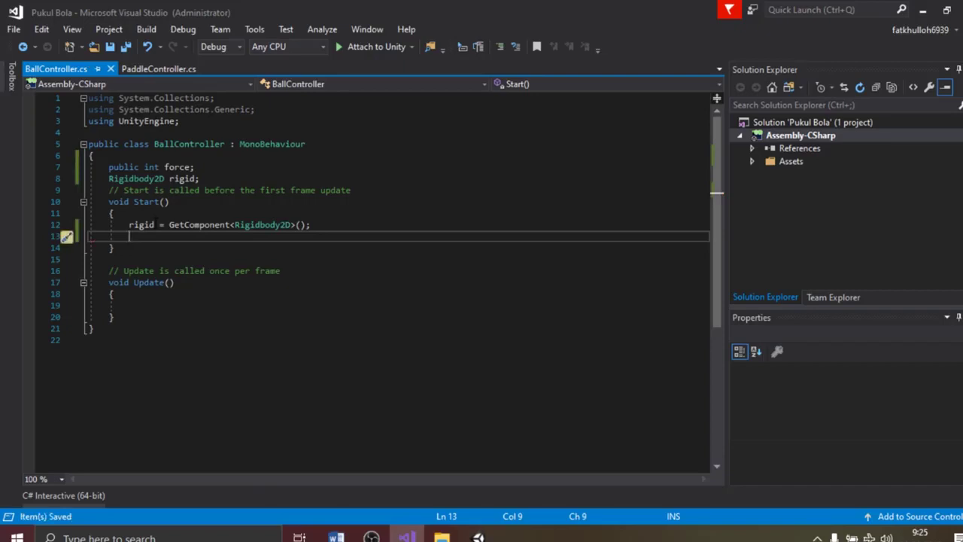
- Declare the ball's starting direction in Start with Vector2 arah = new Vector2(2, 0).normalized;
text(Vector2 ara)
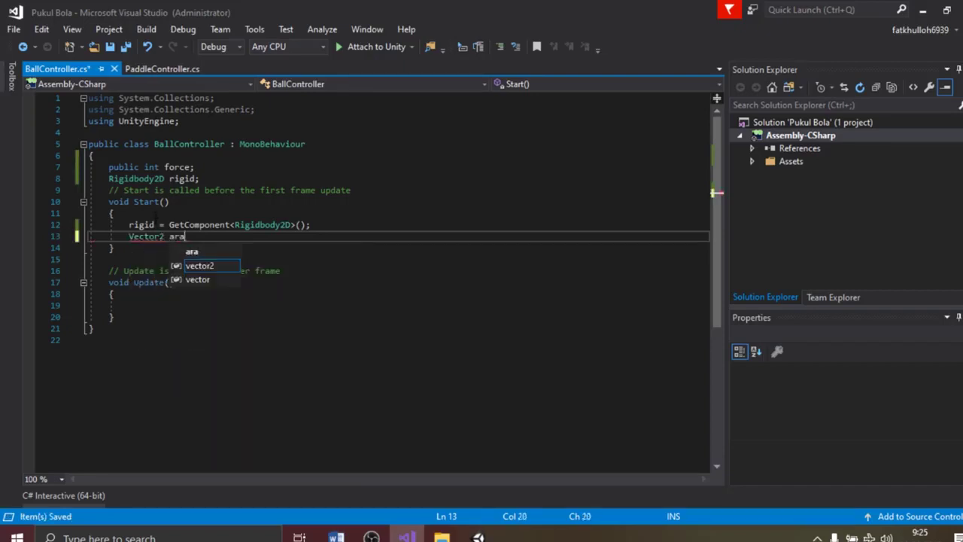
text(h = new )
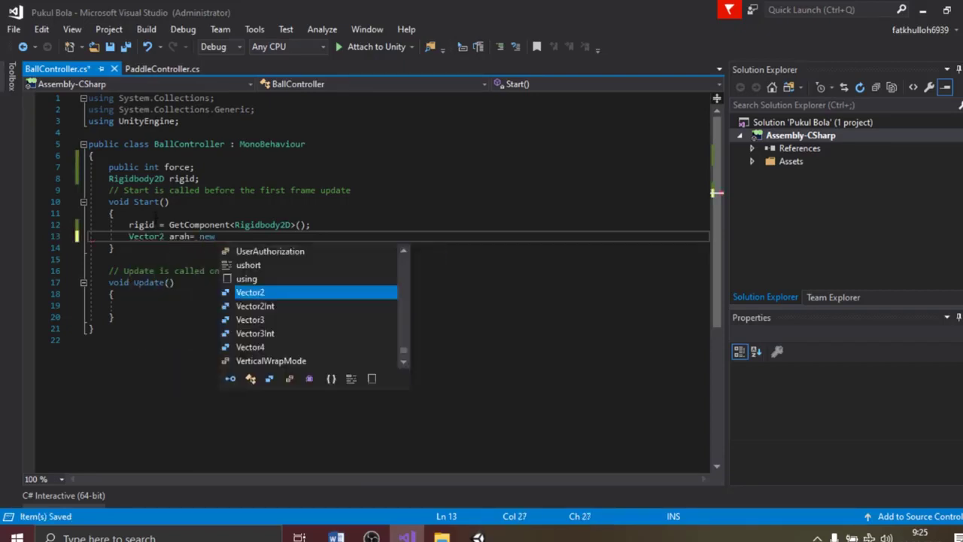
text(Vector2(2, 0).norm)
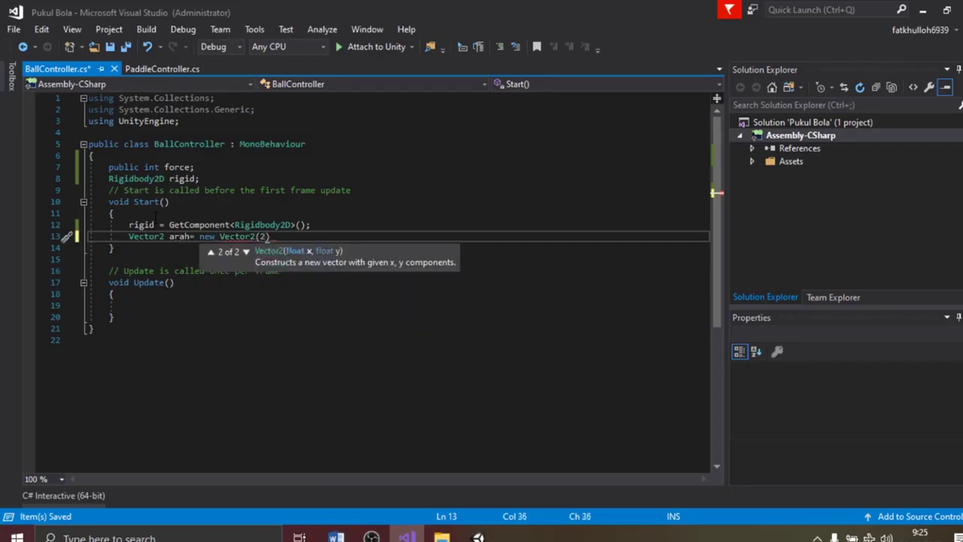
text(al)
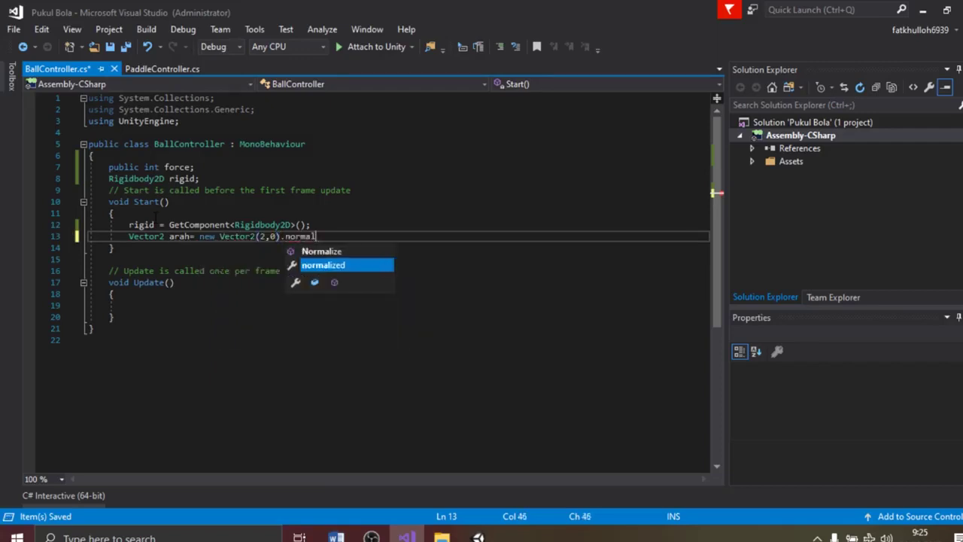
key(Tab)
text(;)
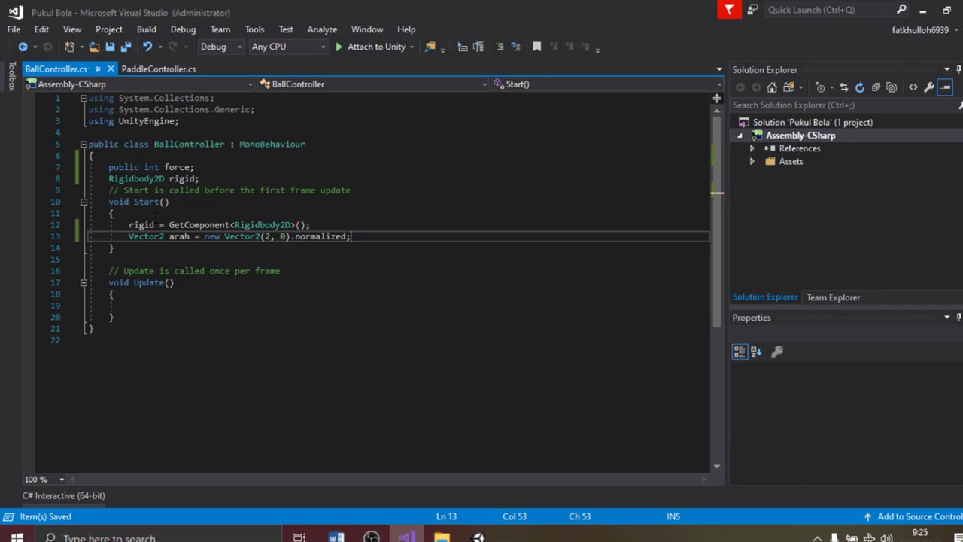
- Add rigid.AddForce(arah * force); below the arah declaration in Start and save the script
key(Return)
text(rigi)
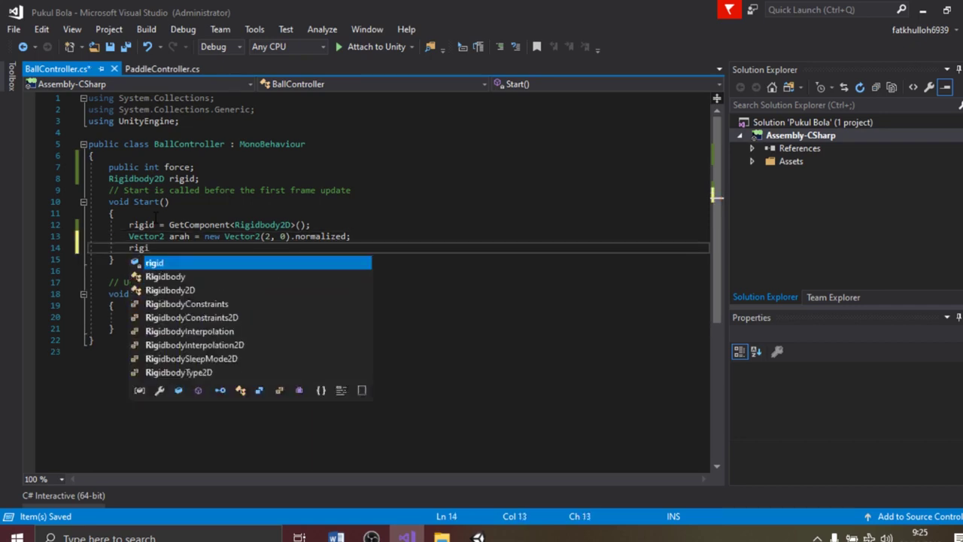
text(d.add()
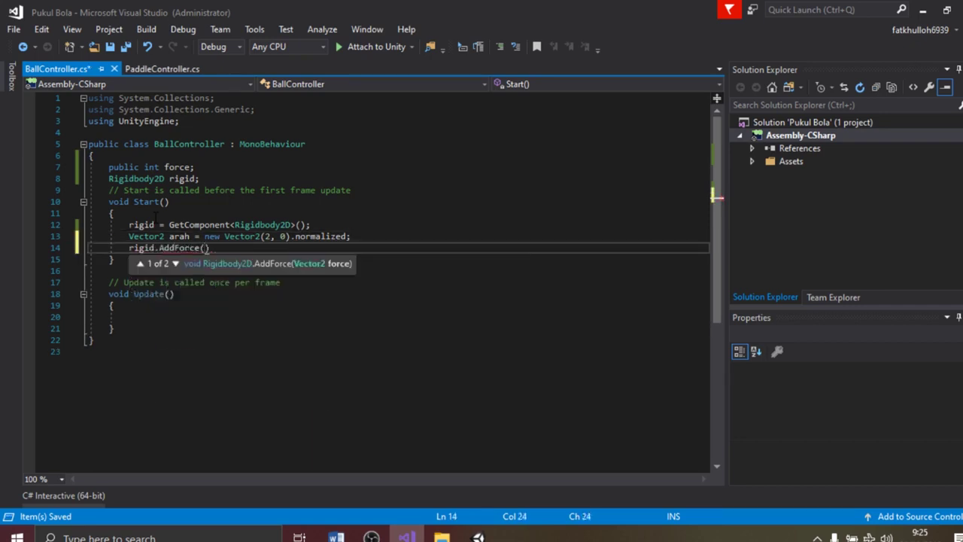
text(arah* force);)
key(ctrl+s)
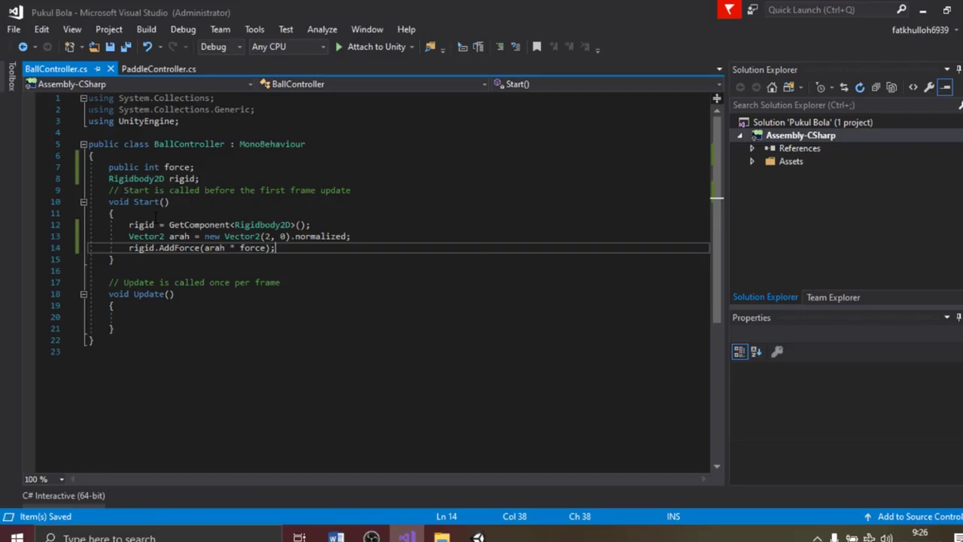
- Switch to Unity, run the game briefly to check the ball's movement, and stop play mode
click(479, 535)
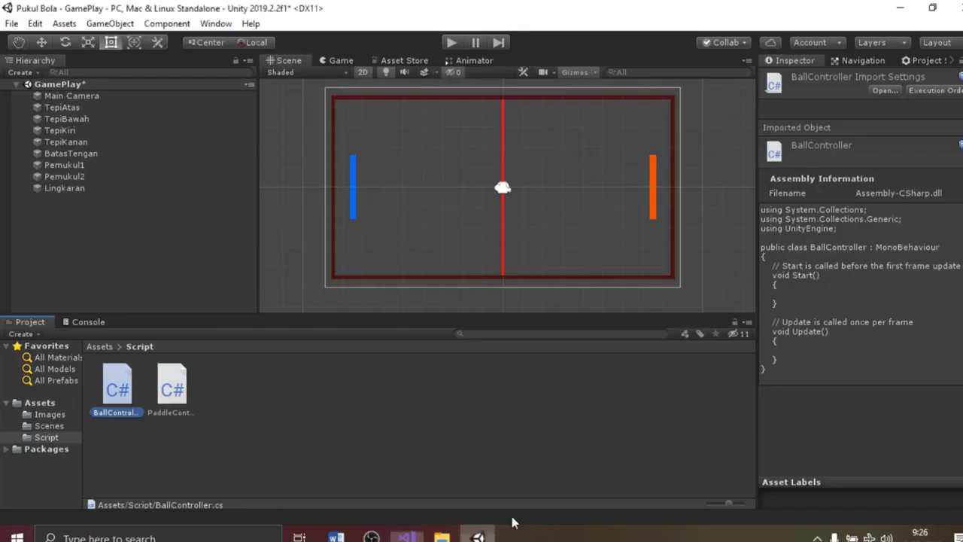
key(ctrl+p)
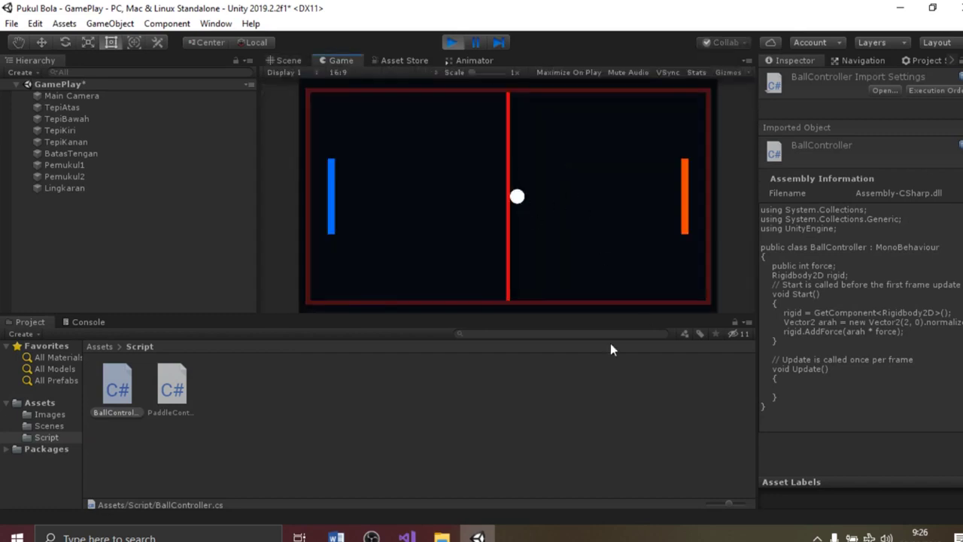
click(453, 46)
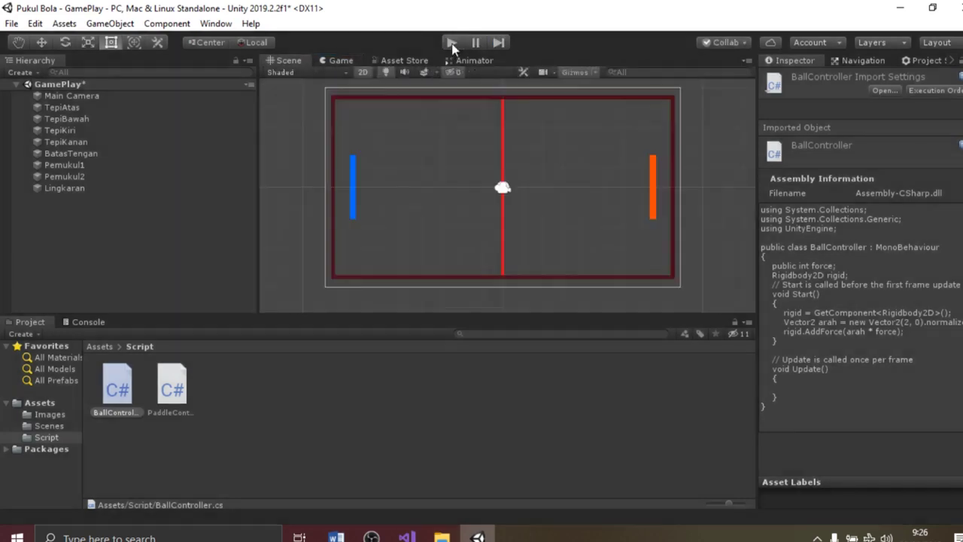
- Attach the BallController script to Lingkaran with Force set to 200 and playtest the ball's movement
click(136, 190)
click(915, 312)
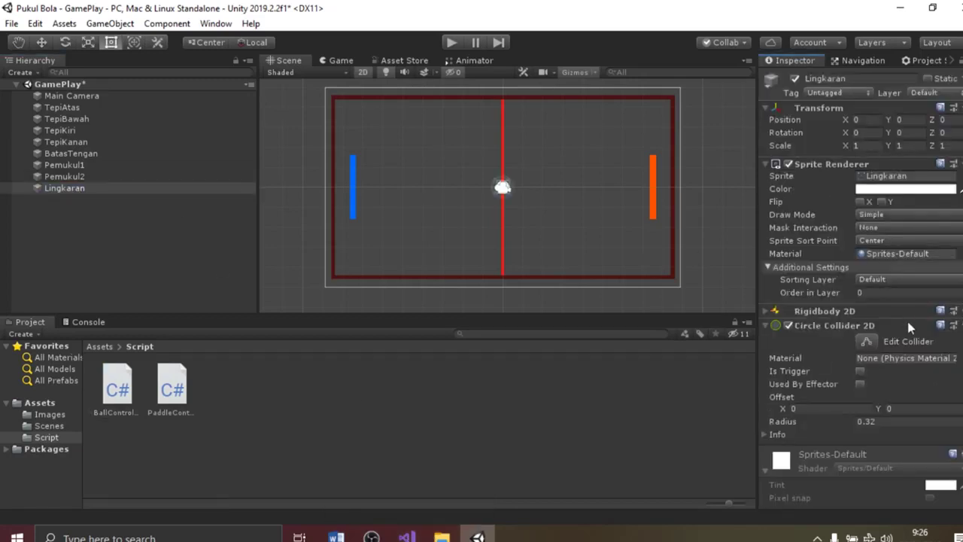
scroll(925, 341, down, 3)
key(alt+Tab)
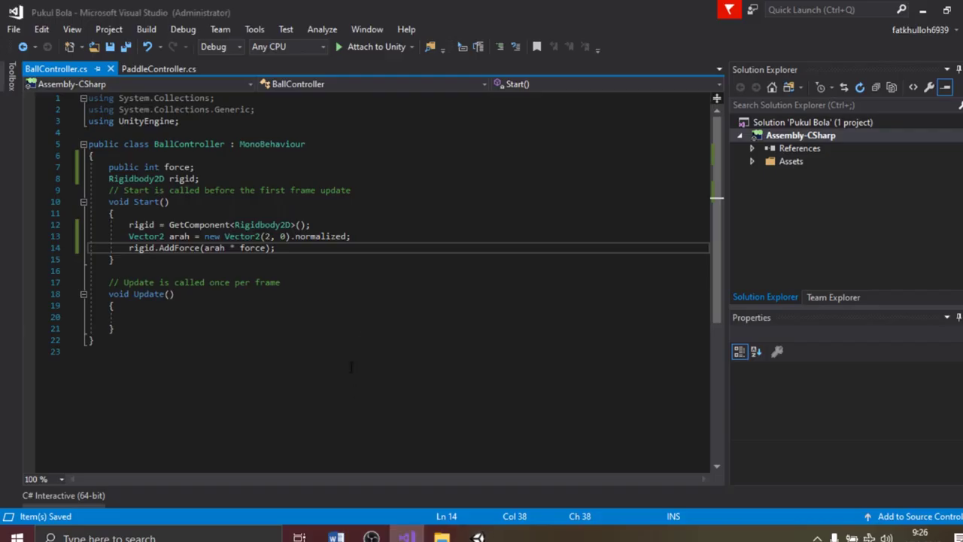
key(alt+Tab)
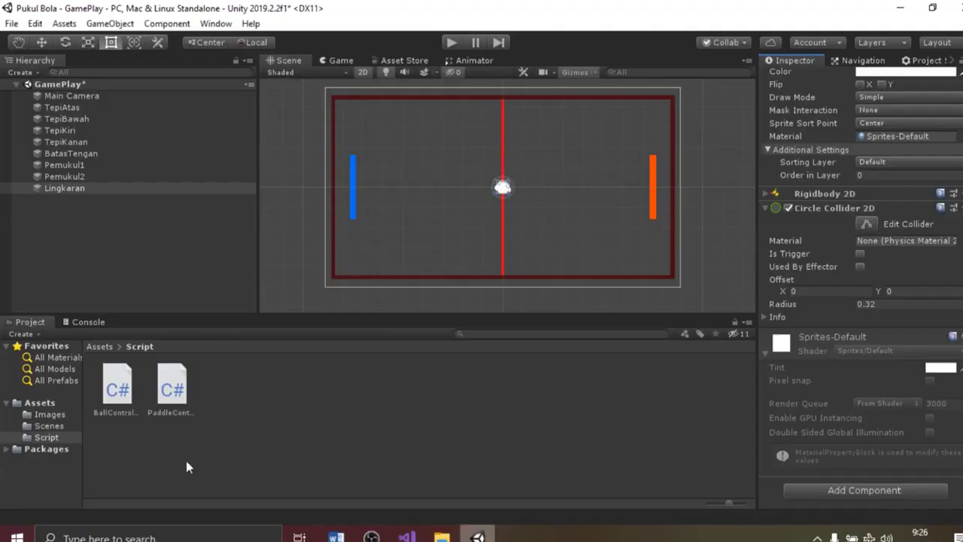
click(84, 187)
drag(120, 399, 858, 205)
click(887, 218)
click(450, 43)
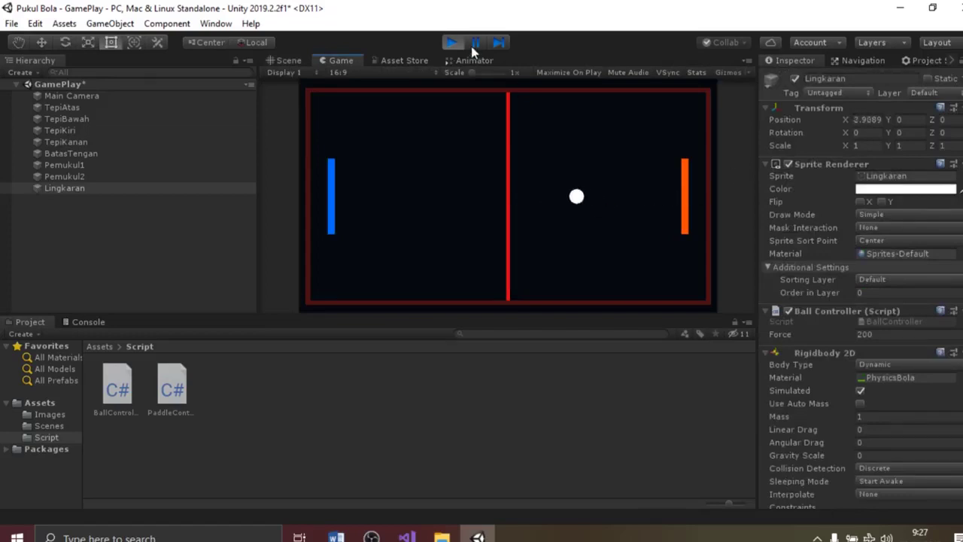
click(451, 43)
- Remove the Box Collider 2D component from the BatasTengan centre line
click(72, 154)
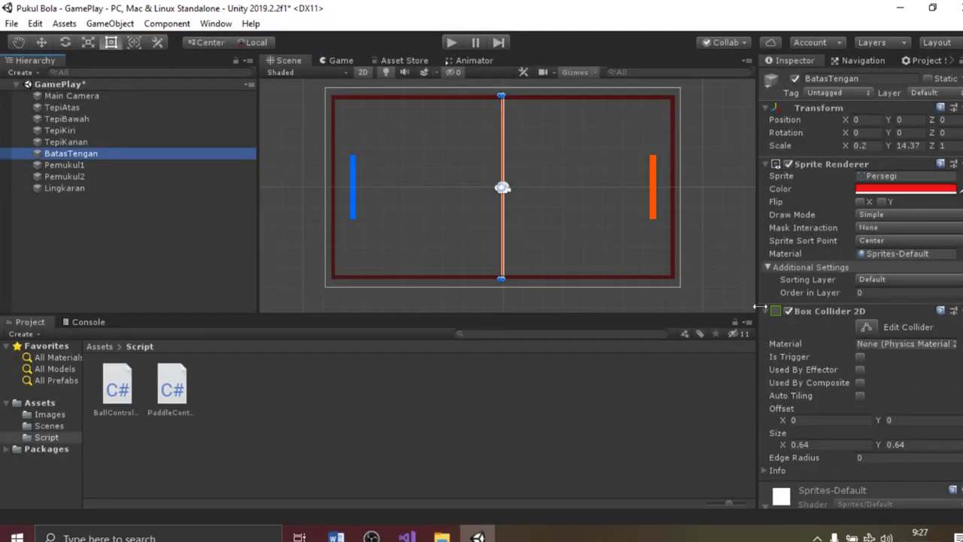
click(828, 311)
click(953, 311)
click(911, 349)
- Add a Box Collider 2D component to both paddles, Pemukul1 and Pemukul2
click(56, 190)
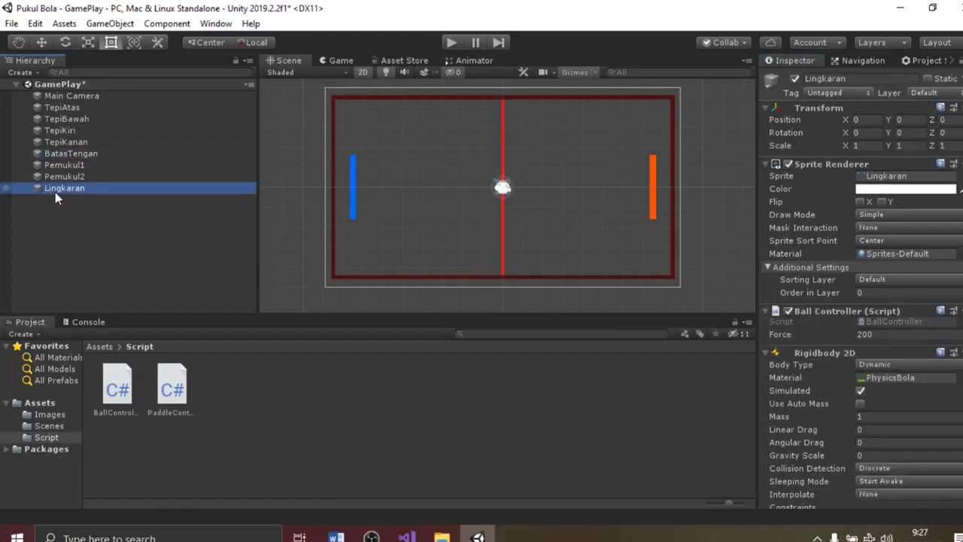
click(82, 178)
ctrl+click(84, 165)
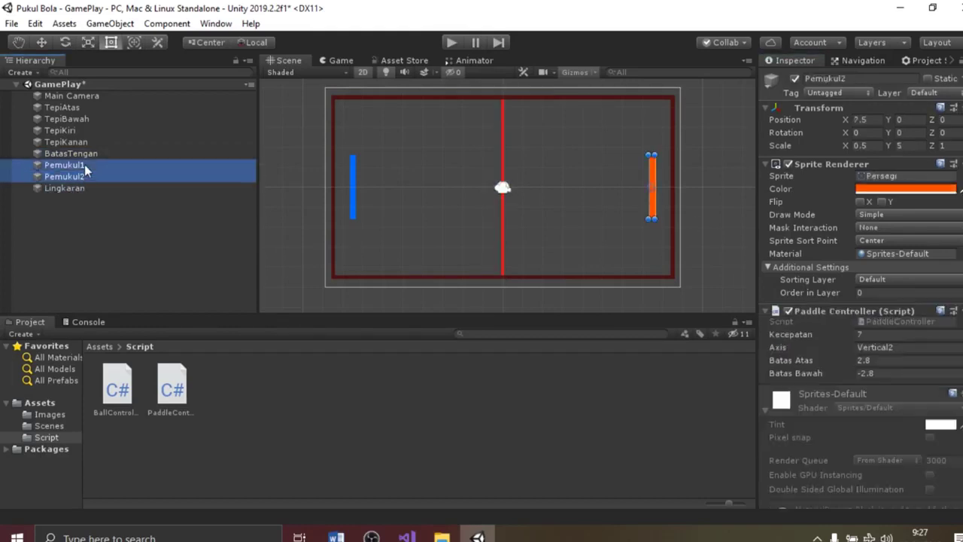
scroll(904, 484, down, 3)
click(896, 484)
click(859, 461)
click(849, 358)
click(95, 167)
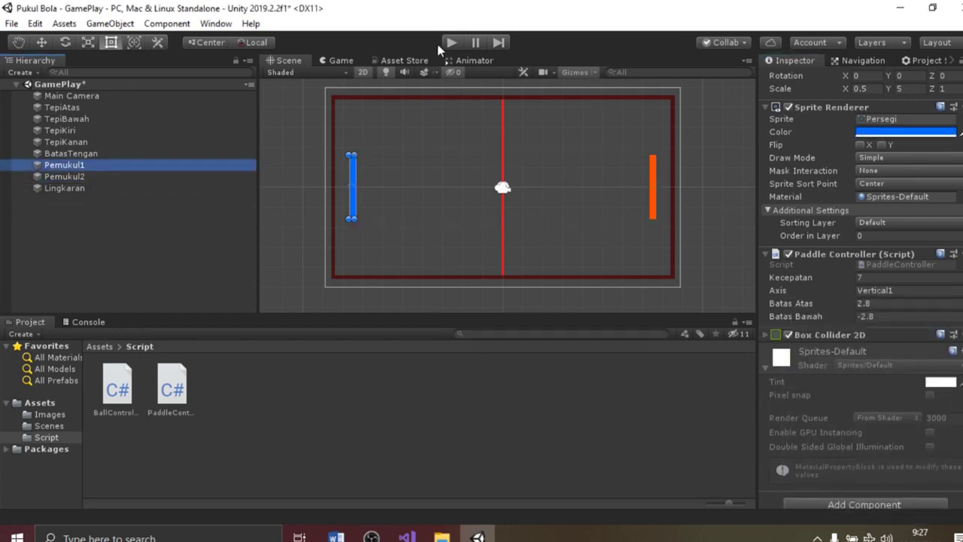
- Switch to Visual Studio and add an empty void ResetBall() method below Update in BallController
click(406, 536)
click(117, 329)
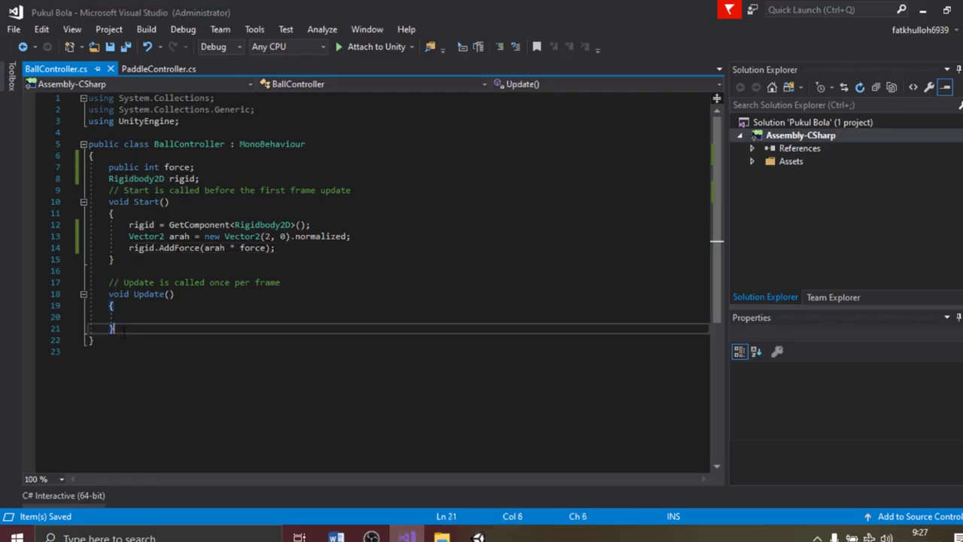
key(Return)
text(void ResetBall(){)
key(Return)
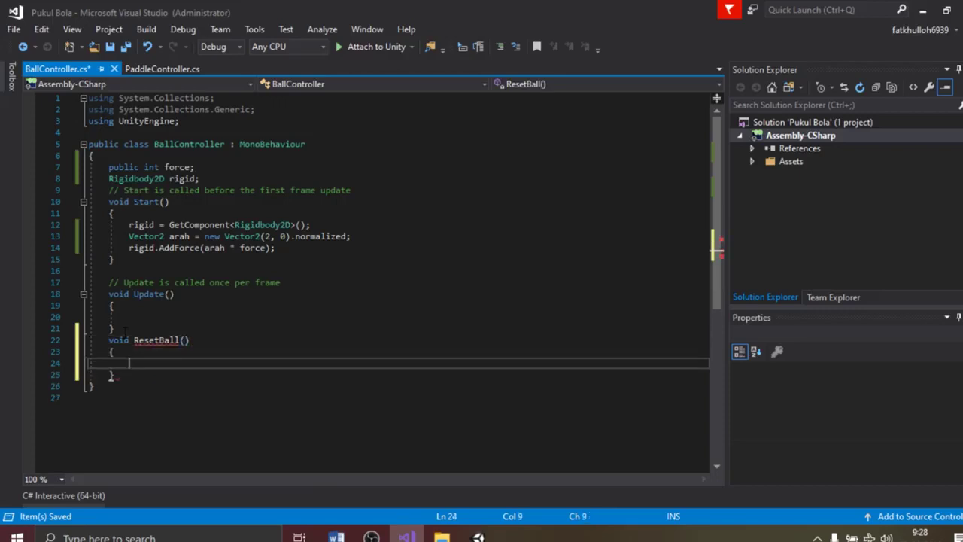
- Add transform.localPosition = new Vector2(0, 0); to the ResetBall method and save the script
text(trans)
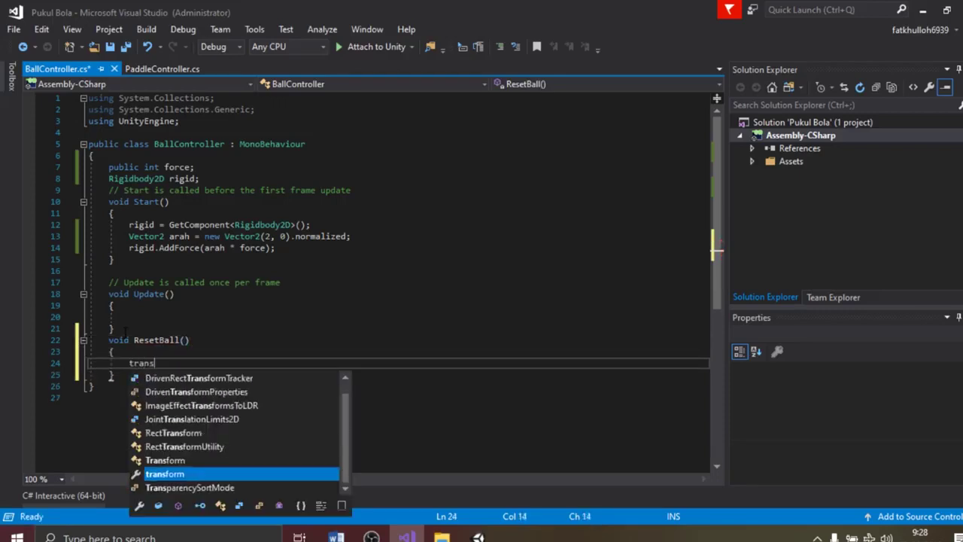
text(form.localPosition)
key(Tab)
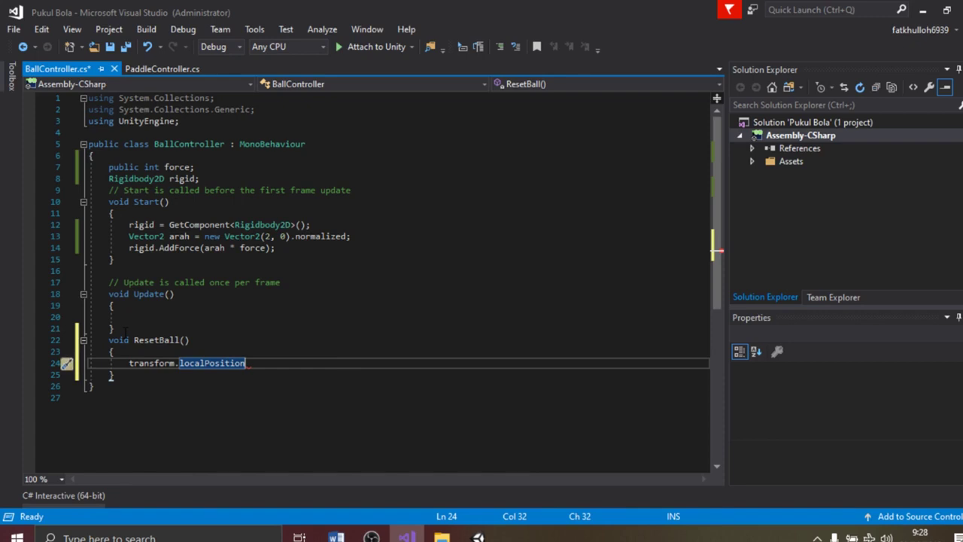
text(=new vec)
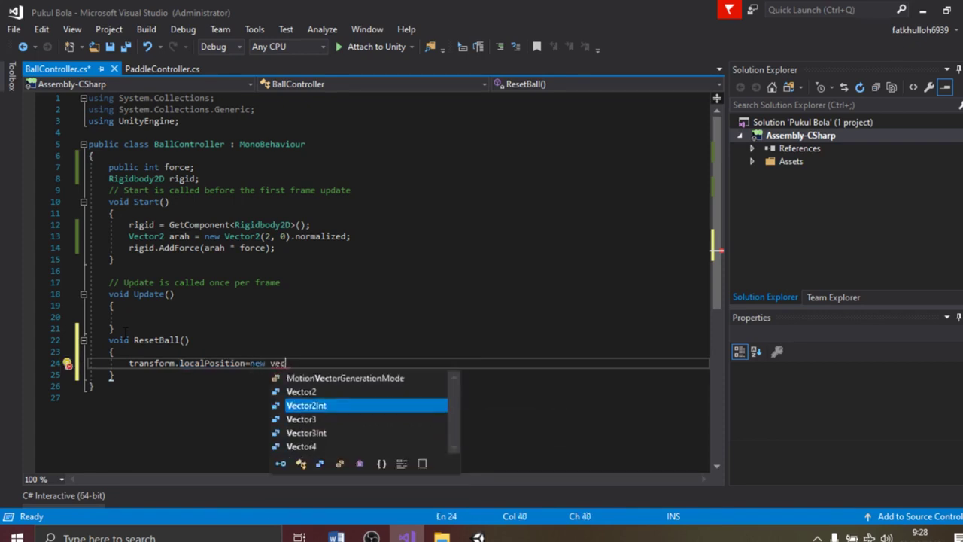
key(Up)
text((0, 0);)
key(Return)
key(ctrl+s)
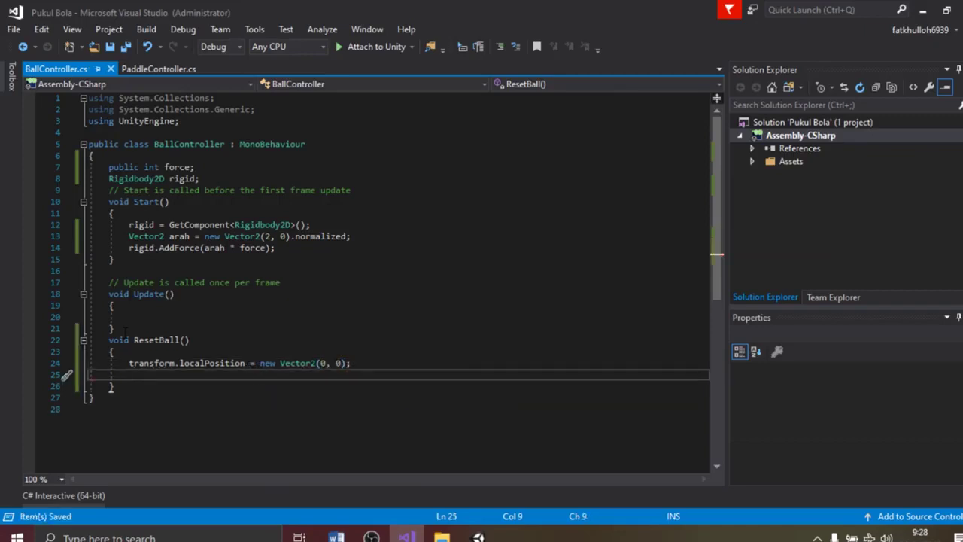
- Add rigid.velocity = new Vector2(0, 0); as the second ResetBall statement and save the script
text(rigid.vel)
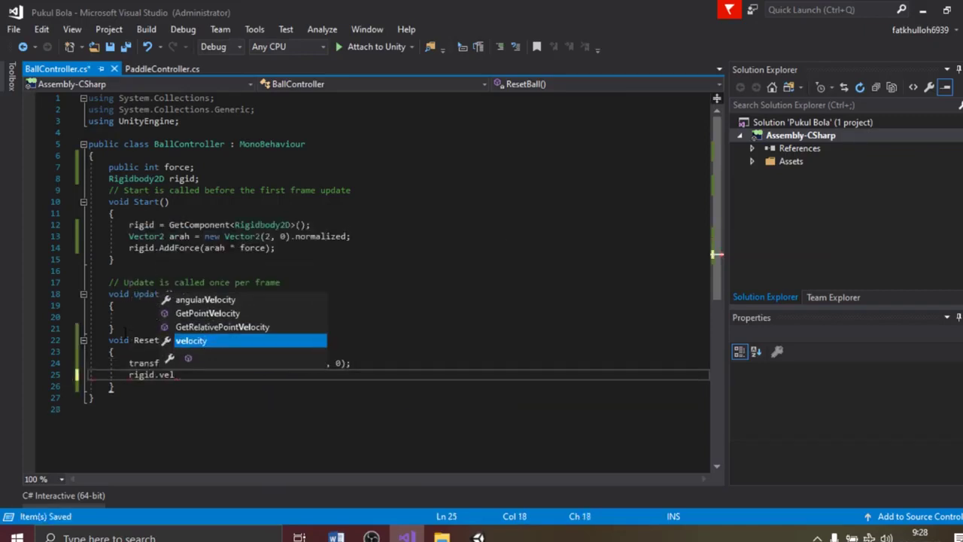
key(Tab)
text(= new Vector2()
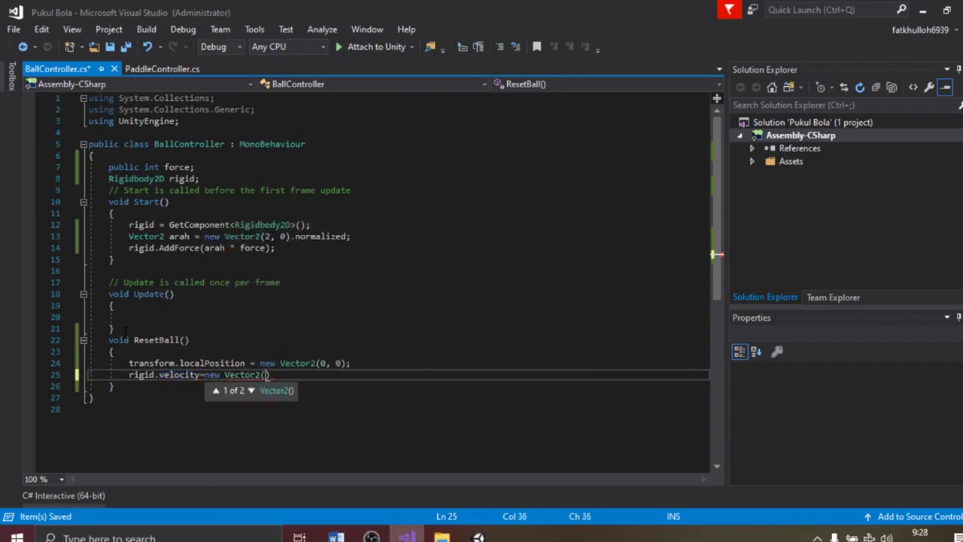
text(0, 0);)
key(ctrl+s)
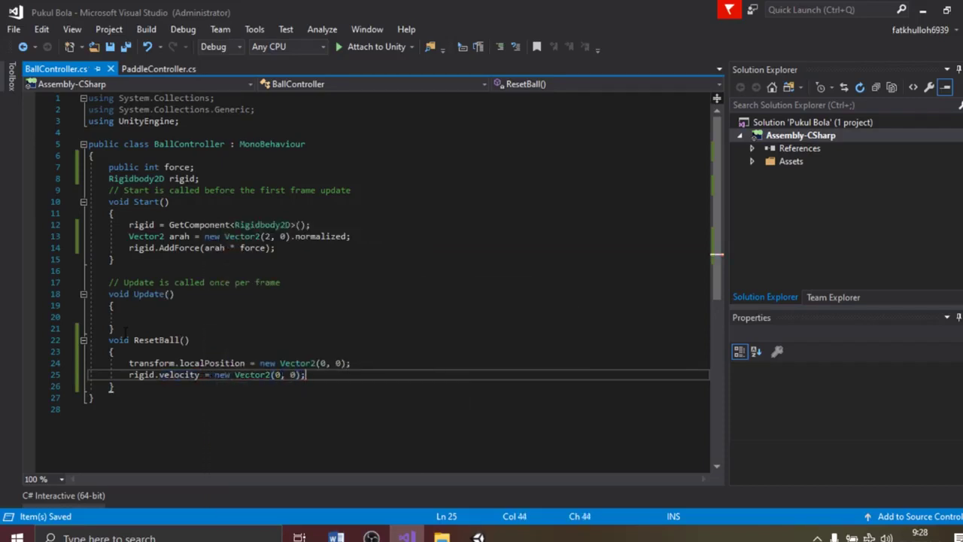
- Insert a private void OnCollisionEnter2D method below ResetBall and rename its Collision2D parameter to coll
click(135, 389)
key(Return)
text(oncoll)
key(Down)
key(Return)
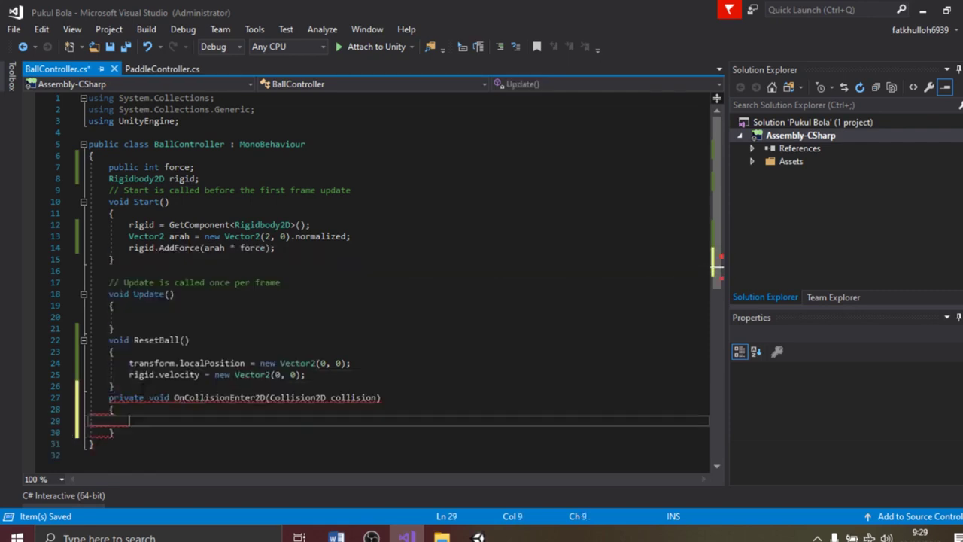
double_click(353, 397)
text(coll)
click(176, 418)
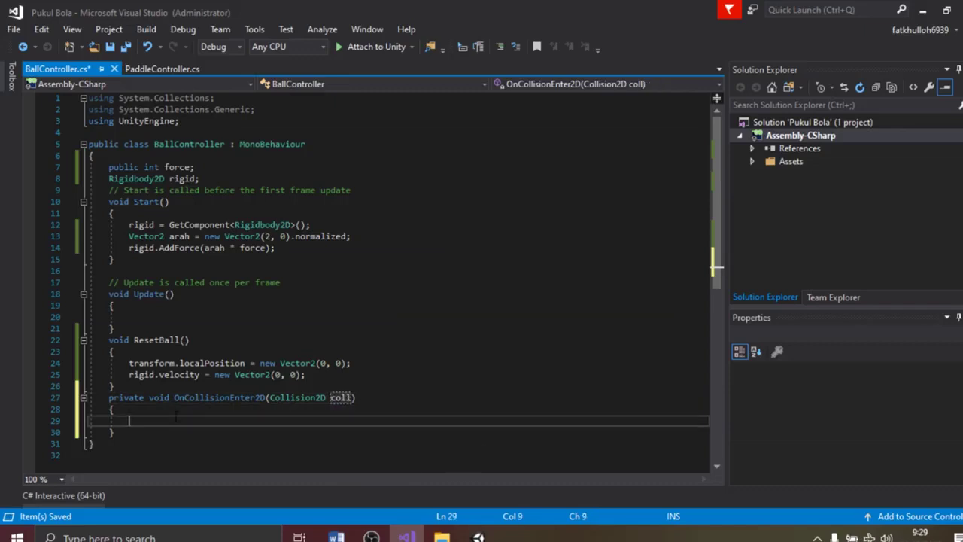
- Add an if block in OnCollisionEnter2D testing coll.gameObject.name against "TepiKiri" and call ResetBall(); inside it
text(if(coll)
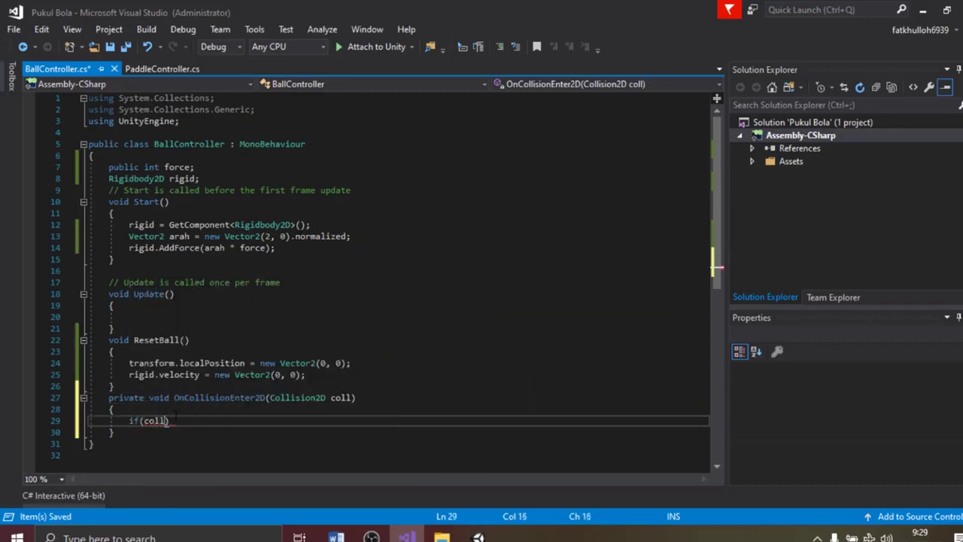
text(.g)
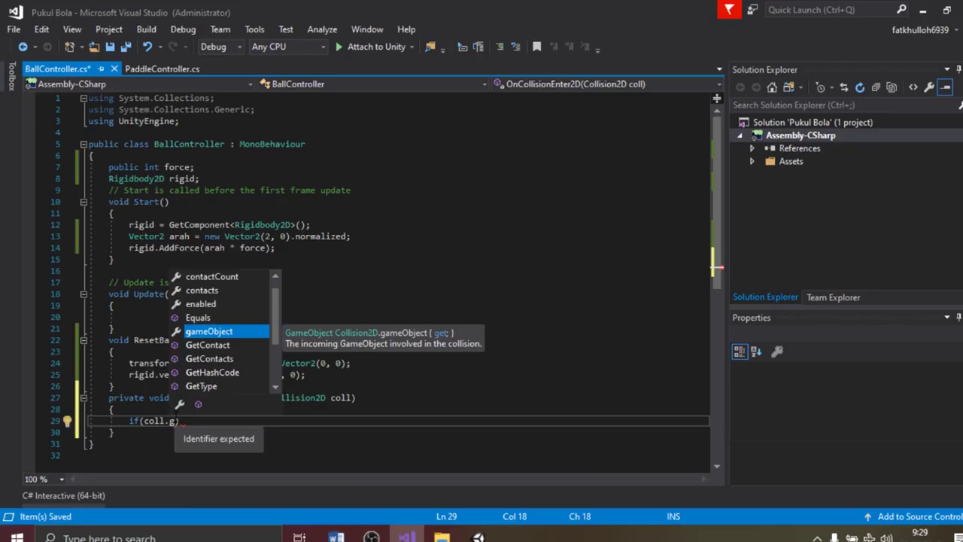
text(ameObject.name="TepiKiri)
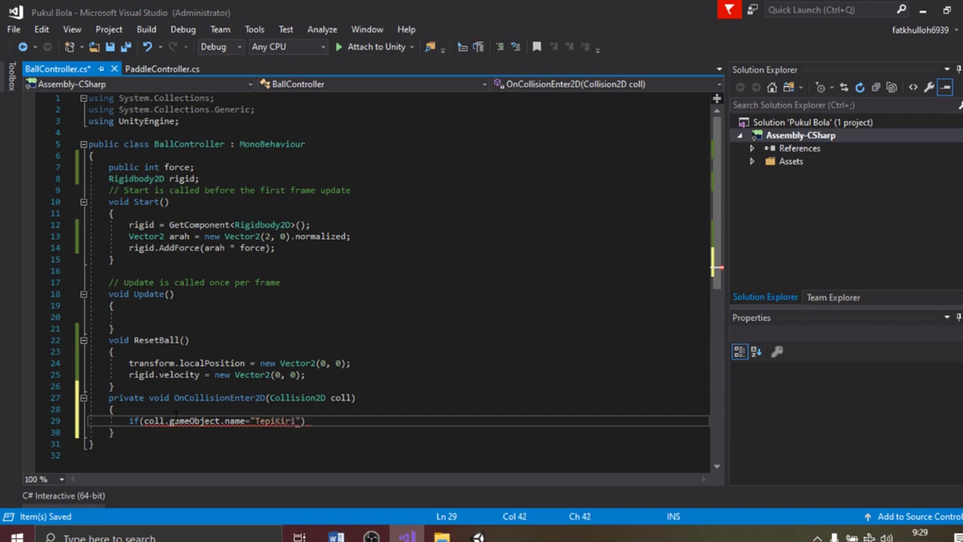
text() {)
key(Return)
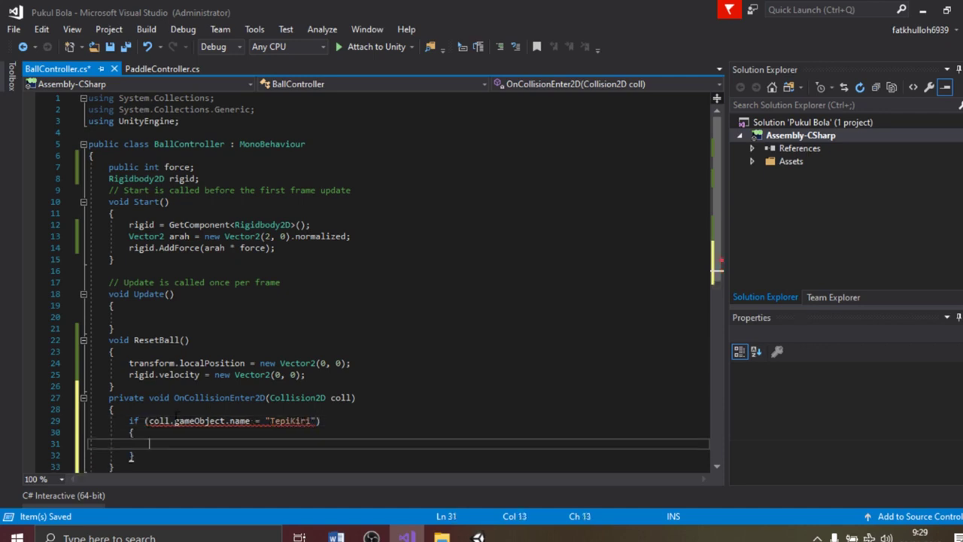
text(ResetBall();)
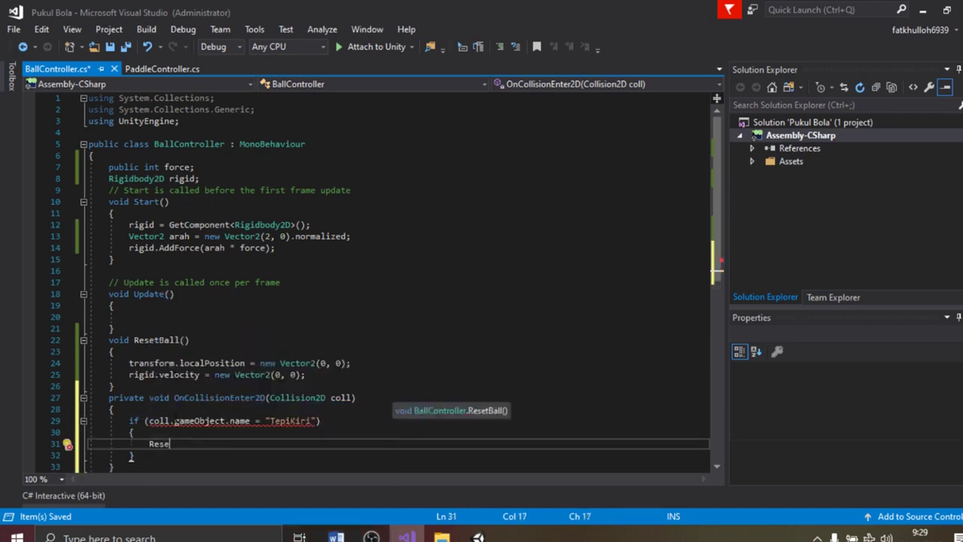
- Begin a Vector2 arah declaration below the ResetBall() call and correct the TepiKiri comparison operator to ==
key(Return)
text(vector2 a)
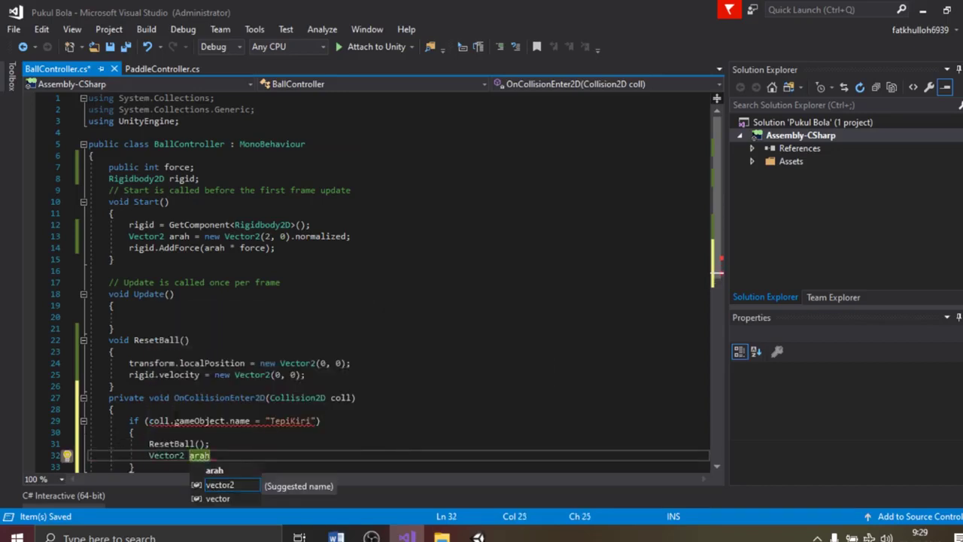
text(=)
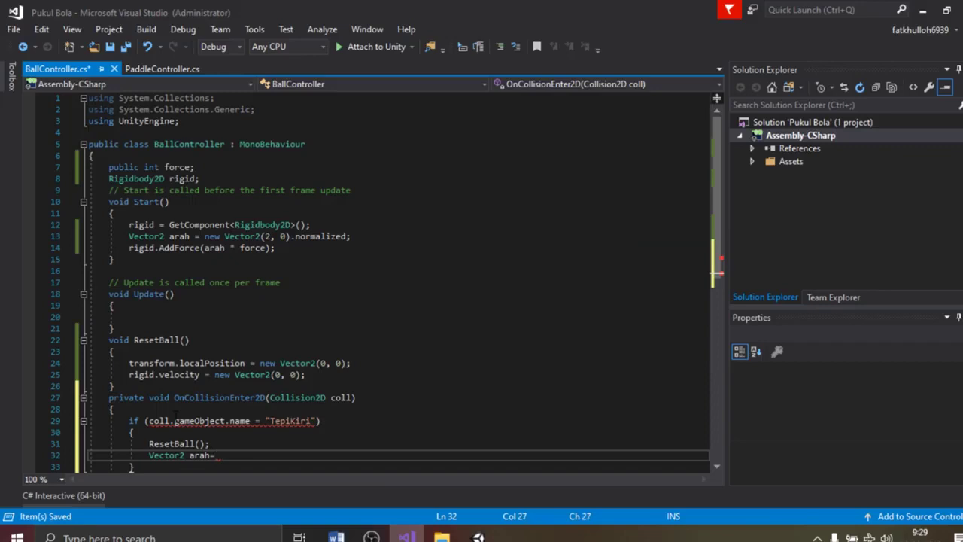
click(260, 421)
text(=)
click(227, 456)
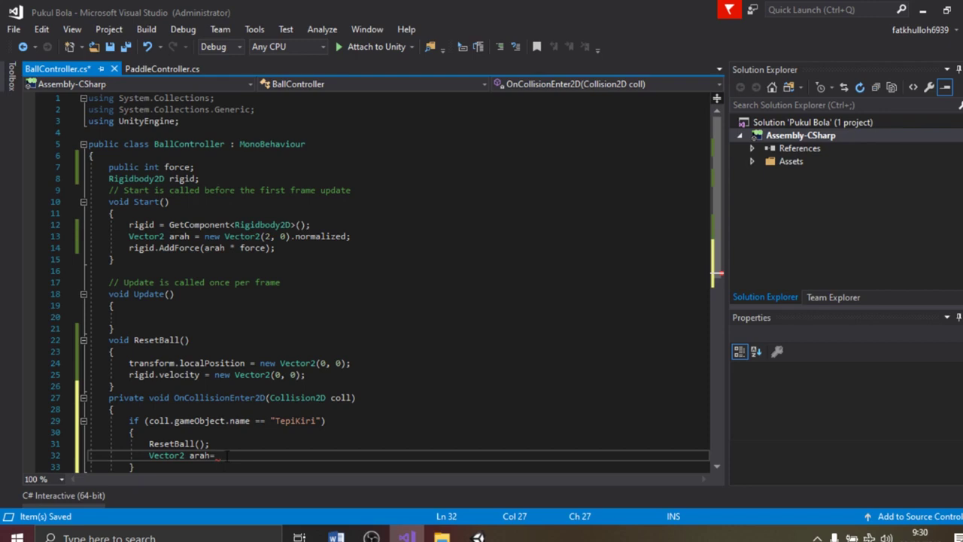
- Complete the arah declaration in the TepiKiri block as Vector2 arah = new Vector2(-2, 0);
text(new el)
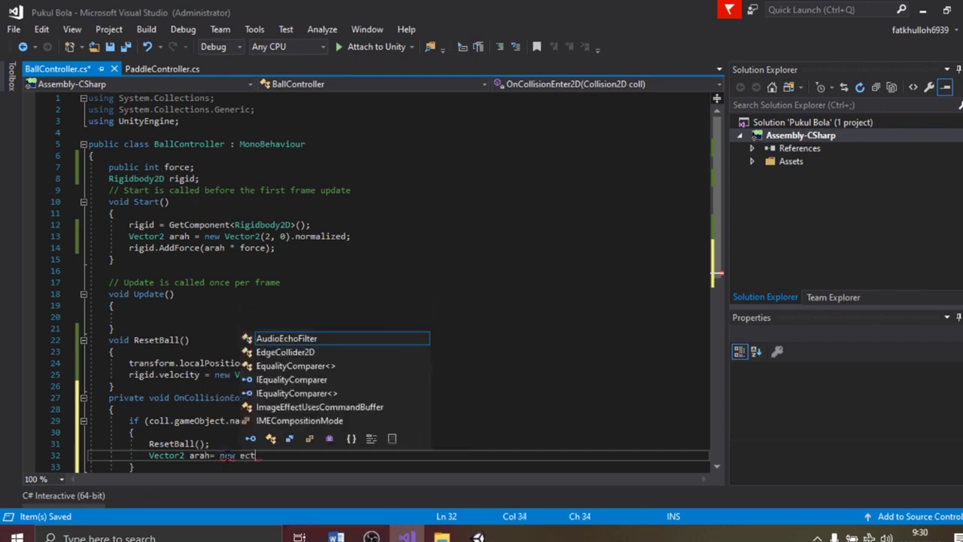
key(BackSpace)
key(BackSpace)
text(Vector2(-)
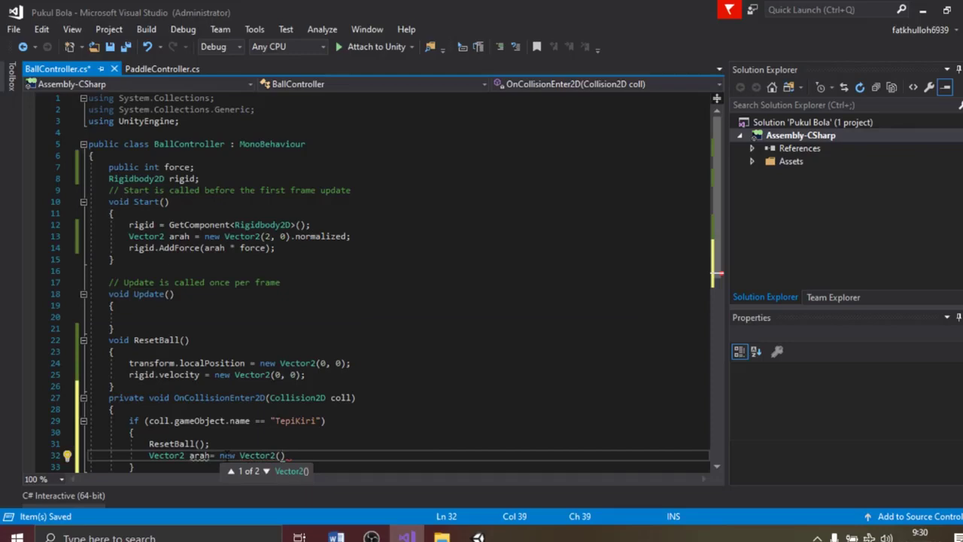
text(1, 0);)
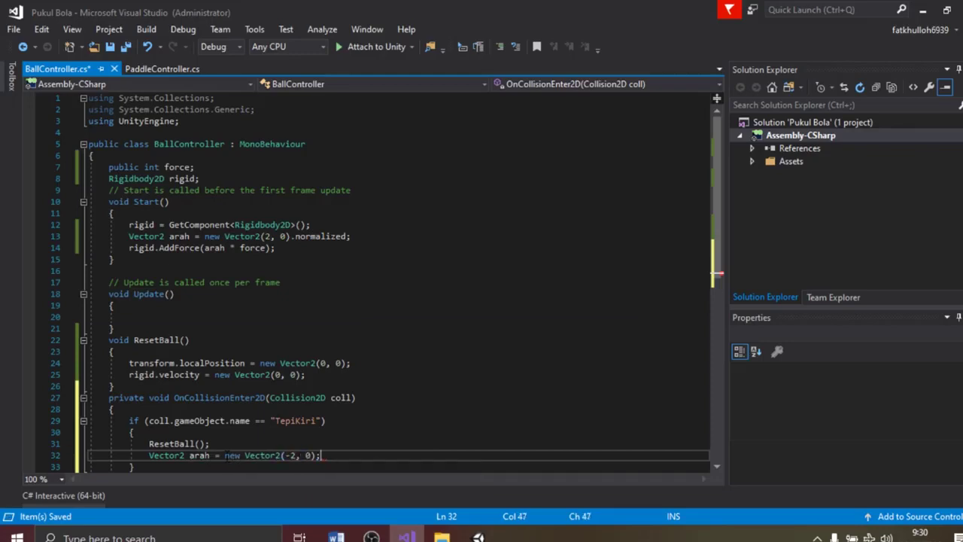
- Add rigid.AddForce(arah * force); below the arah declaration in the TepiKiri block
key(Return)
text(rigid.AddForce)
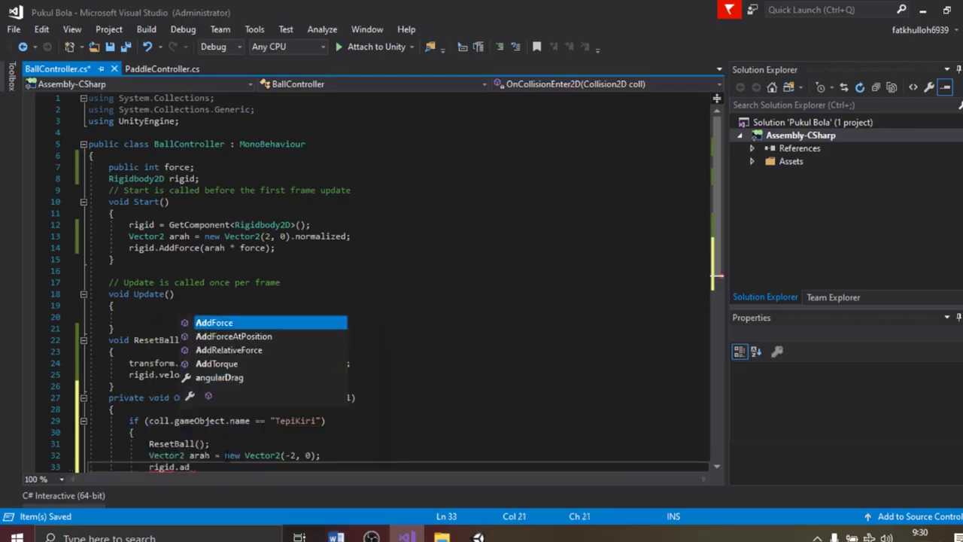
text((arah)
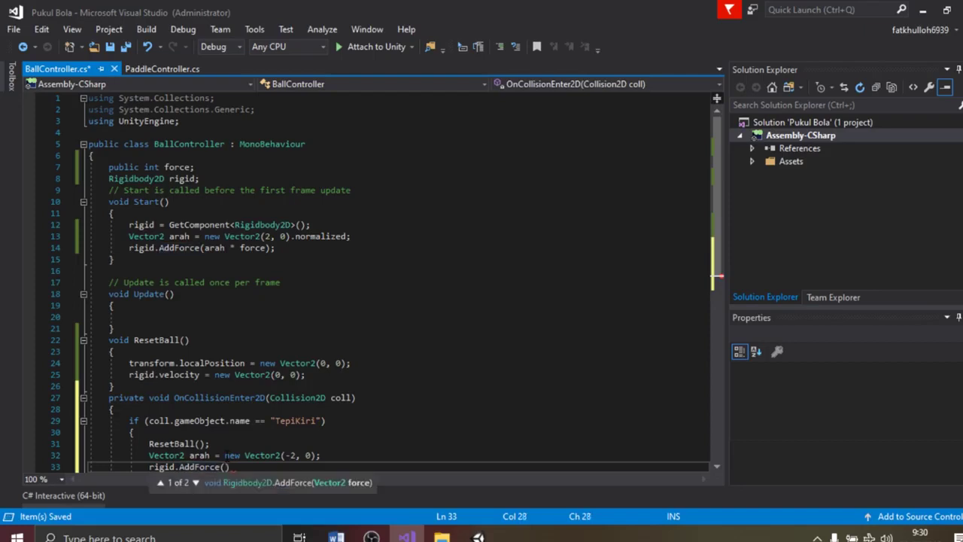
text( * force))
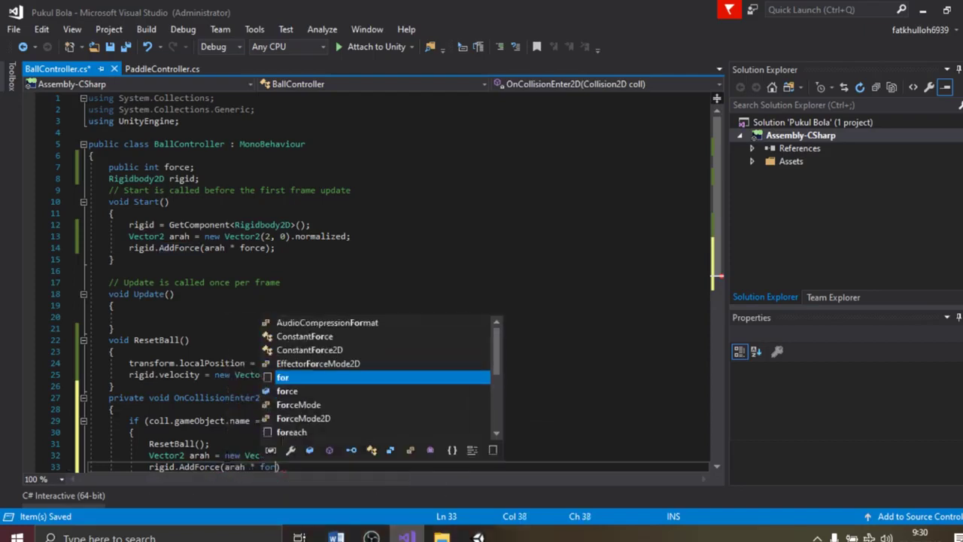
text(;)
key(Return)
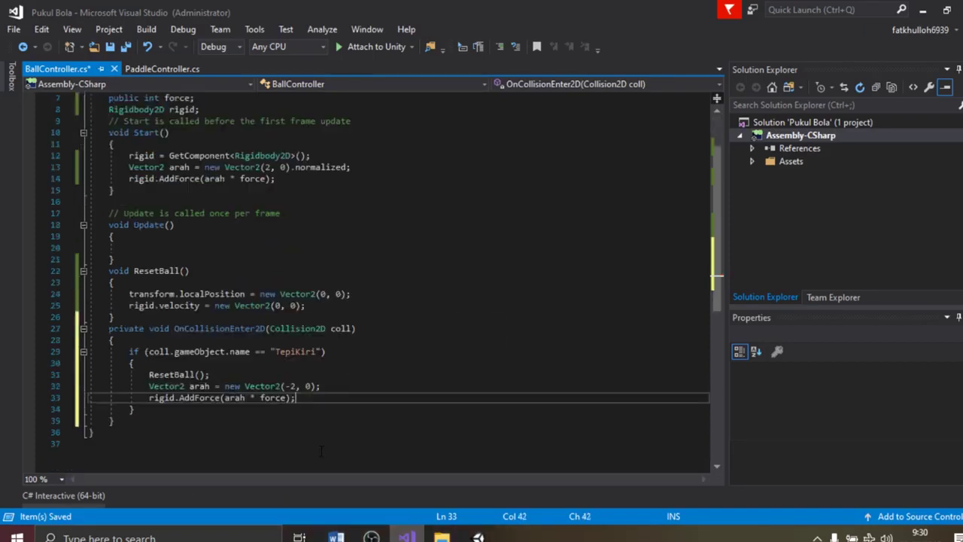
- Add a second if block testing coll.gameObject.name == "TepiKanan" below the TepiKiri block and call ResetBall(); inside it
text(})
key(Return)
text(if(g)
key(BackSpace)
text(c)
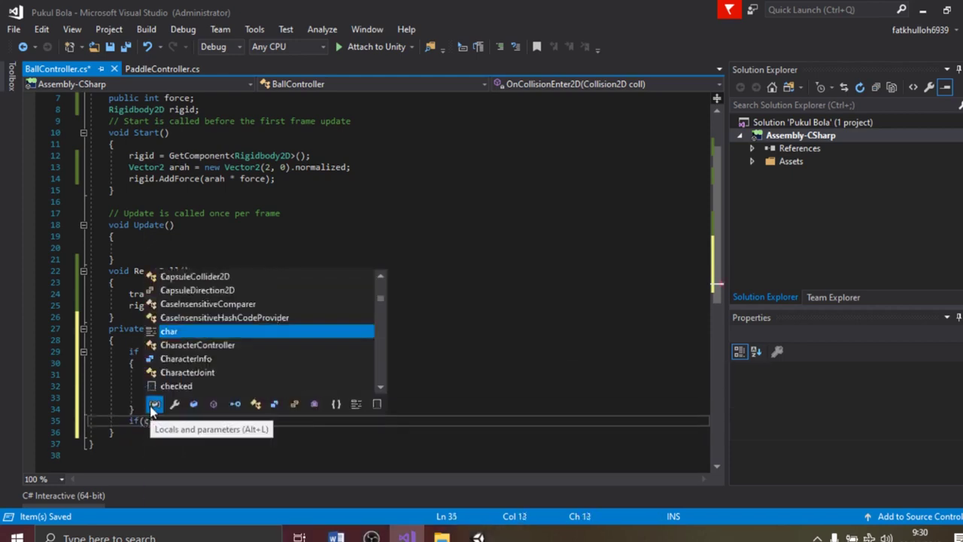
text(oll.gameObject.name==)
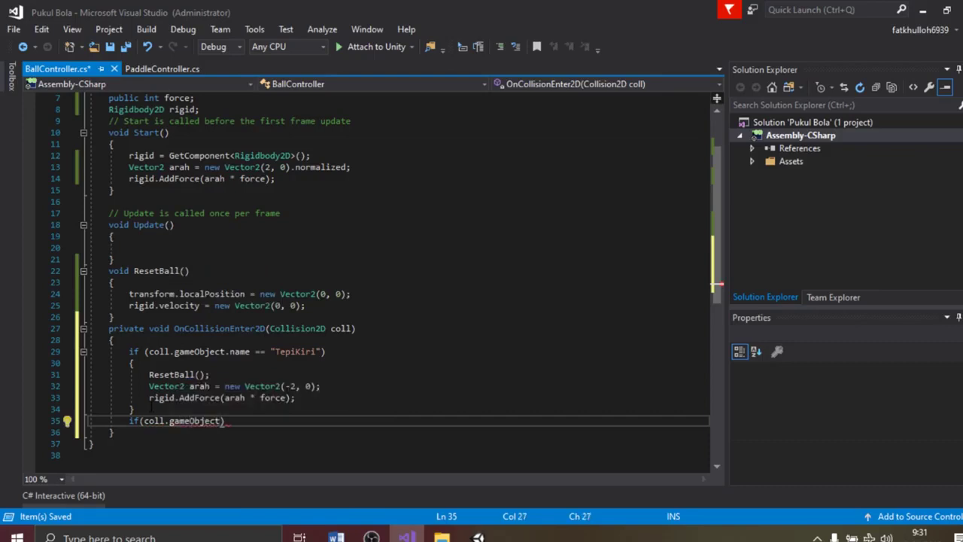
text("TepiKanan"){)
key(Return)
text(ResetBall();)
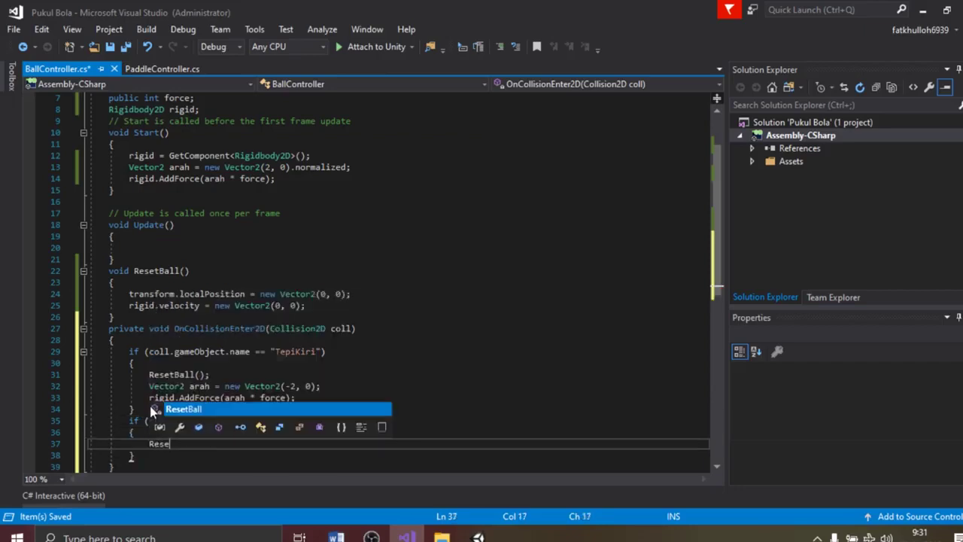
- Add Vector2 arah = new Vector2(2, 0); and rigid.AddForce(arah * force); to the TepiKanan block and save the script
key(Return)
text(Vector2 arah=)
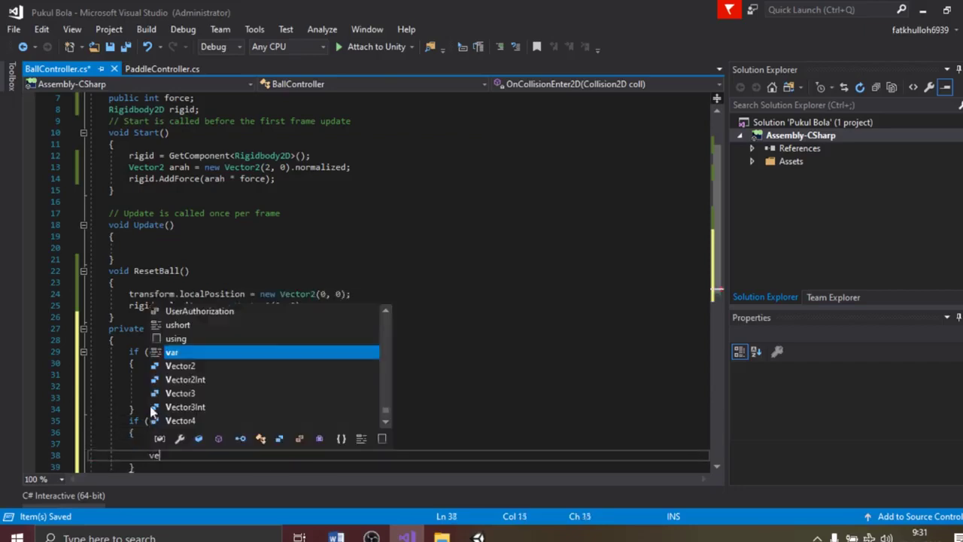
text( new vect)
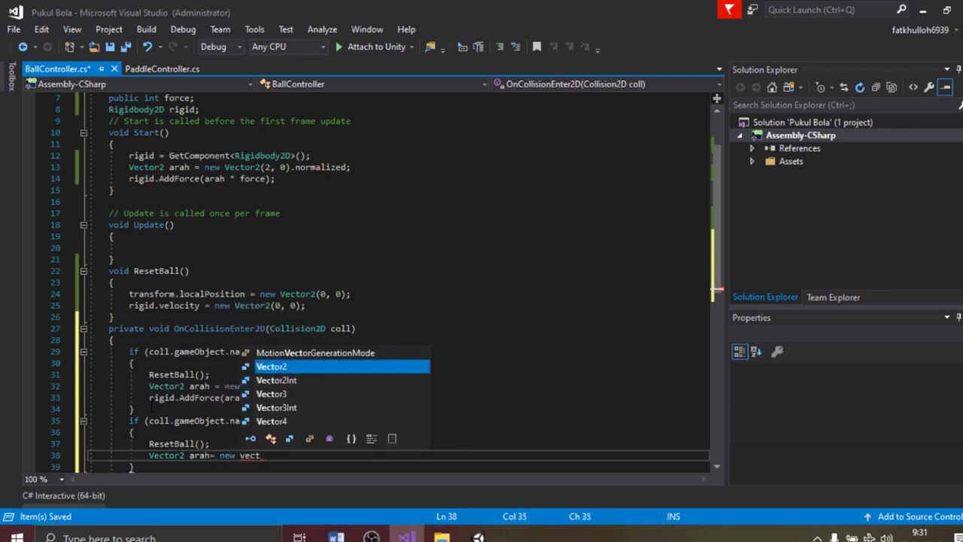
text((2, 0);)
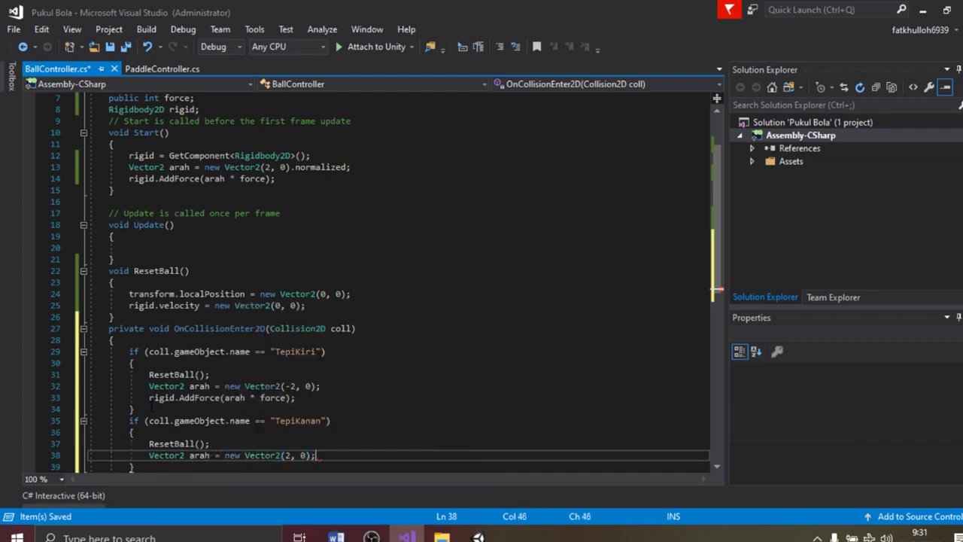
key(Return)
text(rigi)
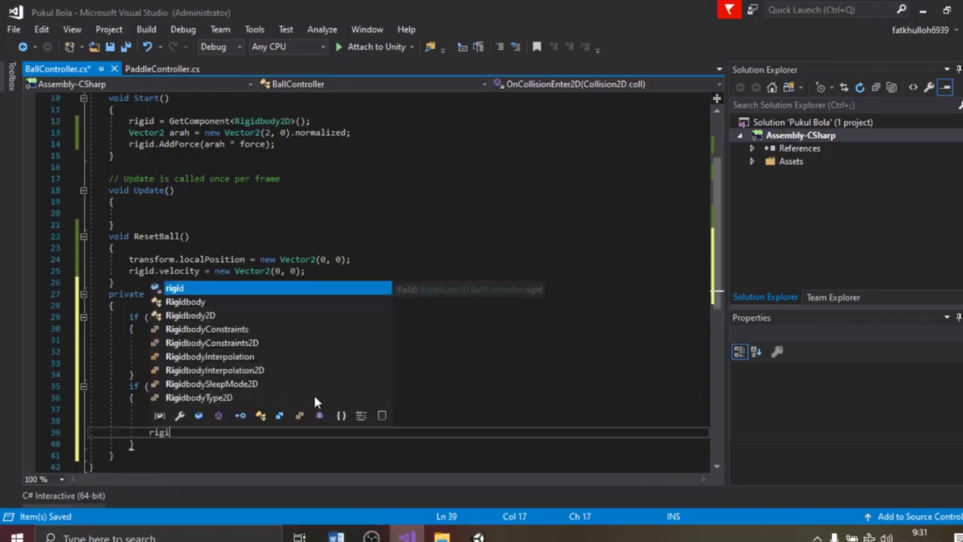
text(d.AddForce)
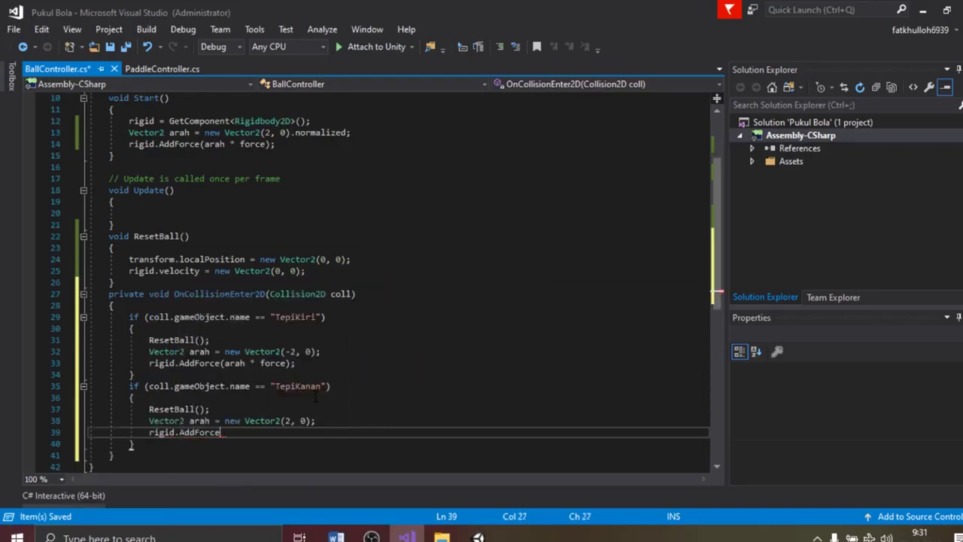
text((arah * force);)
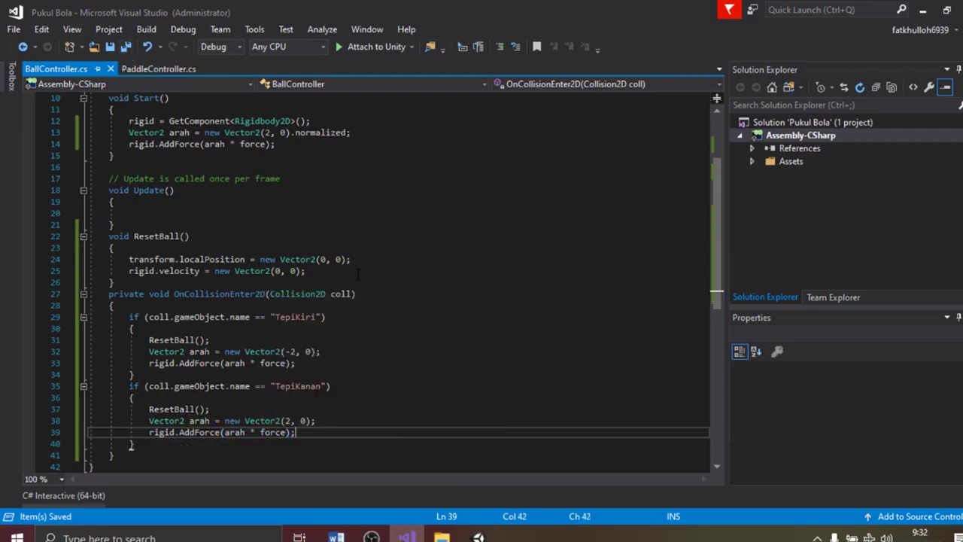
- Switch to Unity and play-test the game, moving both paddles up and down to check how the ball resets at the side walls
click(478, 536)
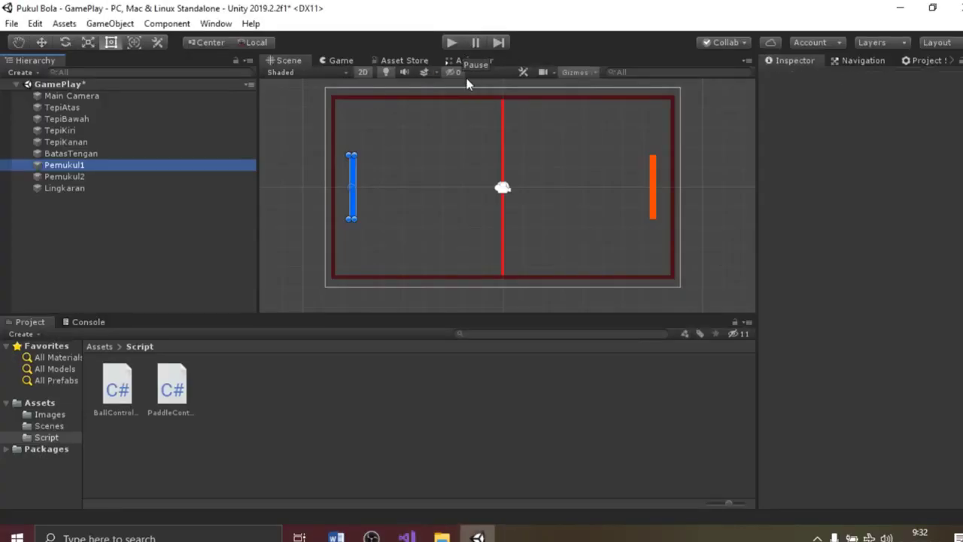
click(451, 43)
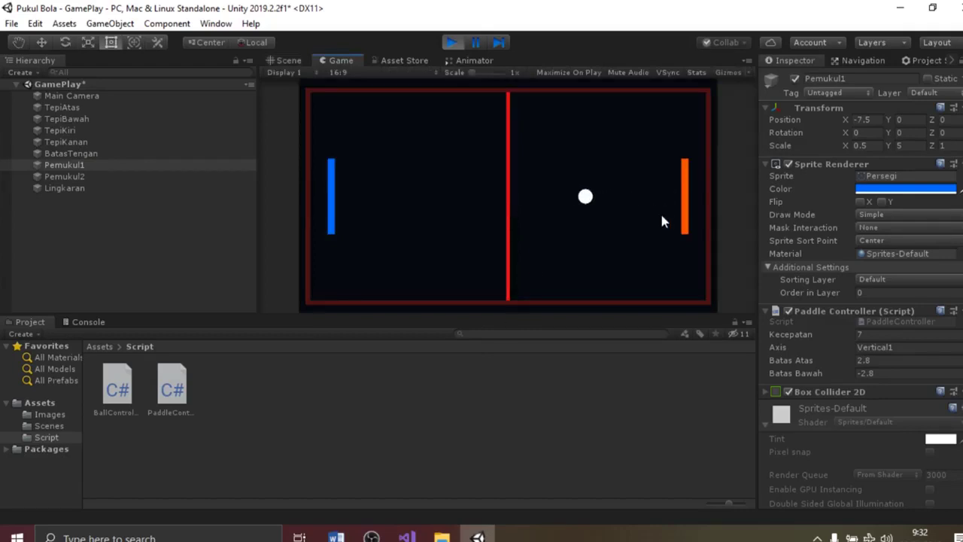
key(Down)
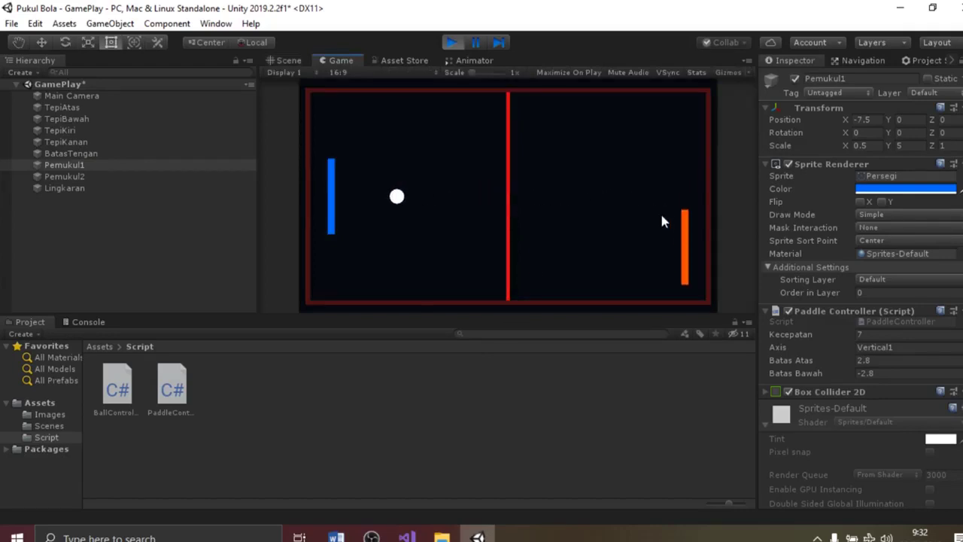
key(s)
key(w)
key(s)
key(Down)
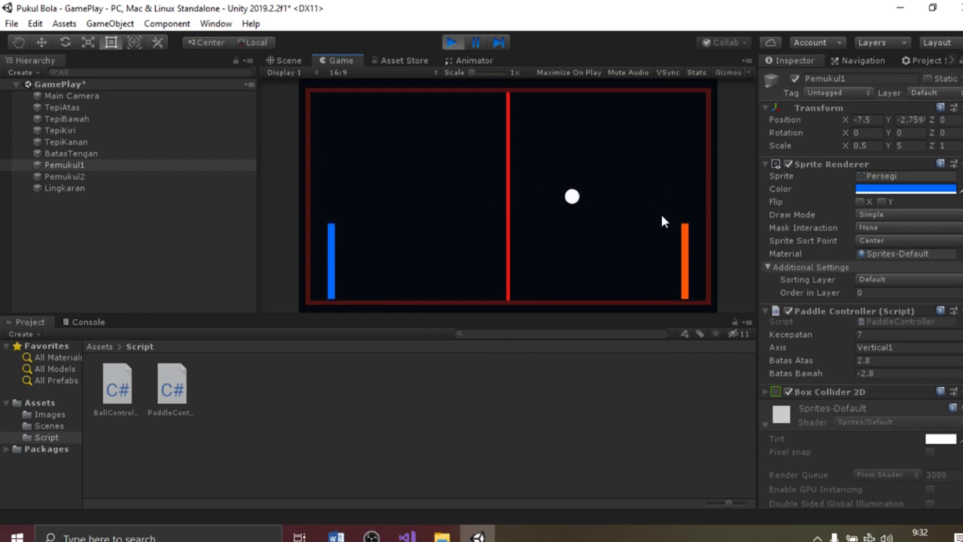
key(Up)
key(Up)
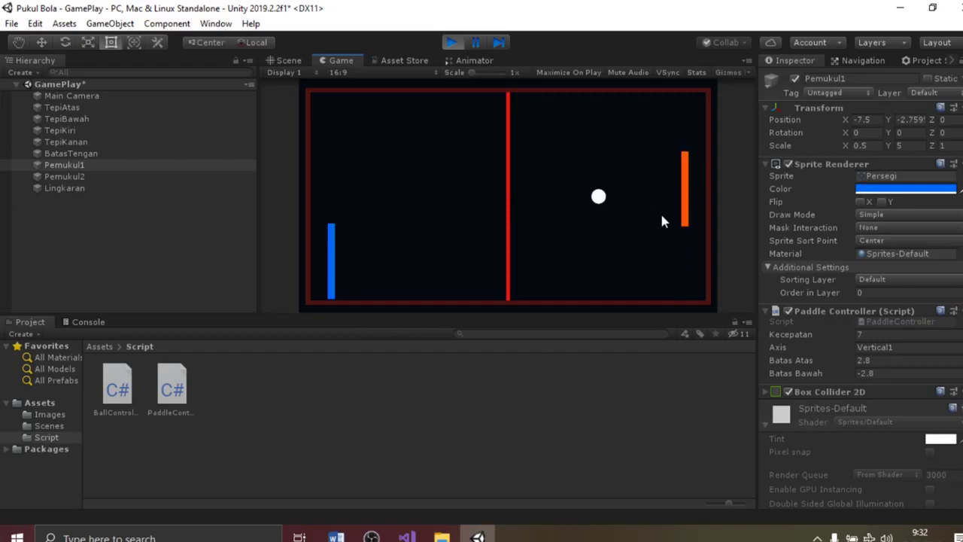
key(w)
key(w)
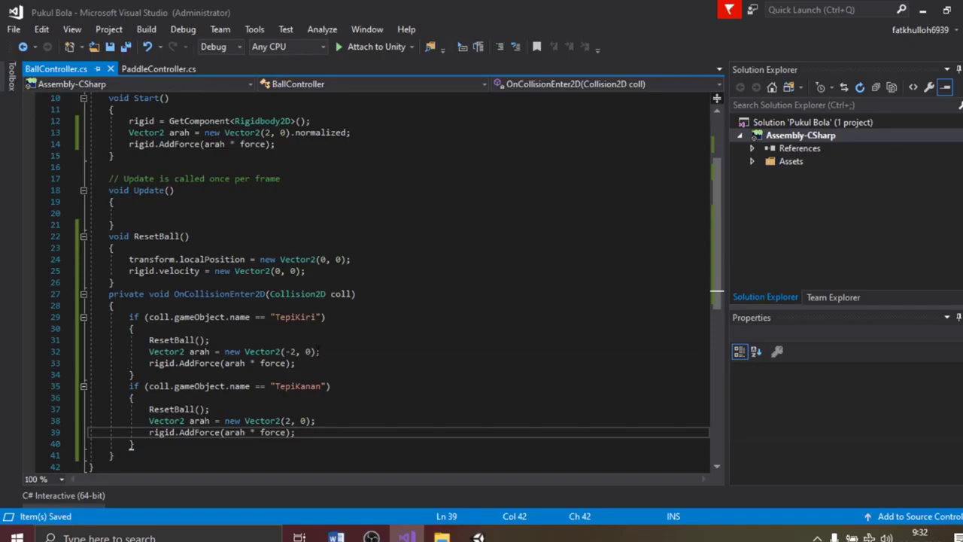
- Back in Visual Studio, append .normalized to the Vector2 values of arah in both the TepiKiri and TepiKanan blocks and save
click(363, 352)
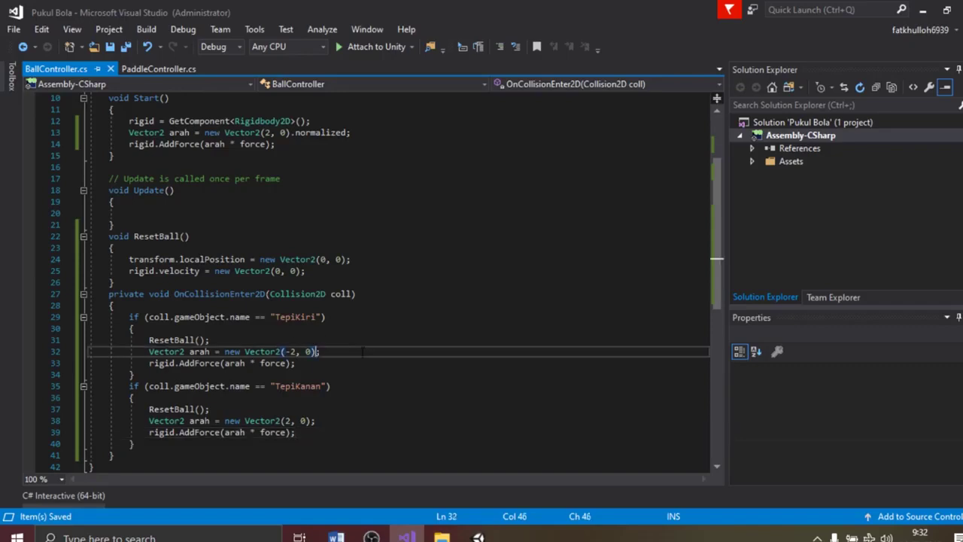
text(.n)
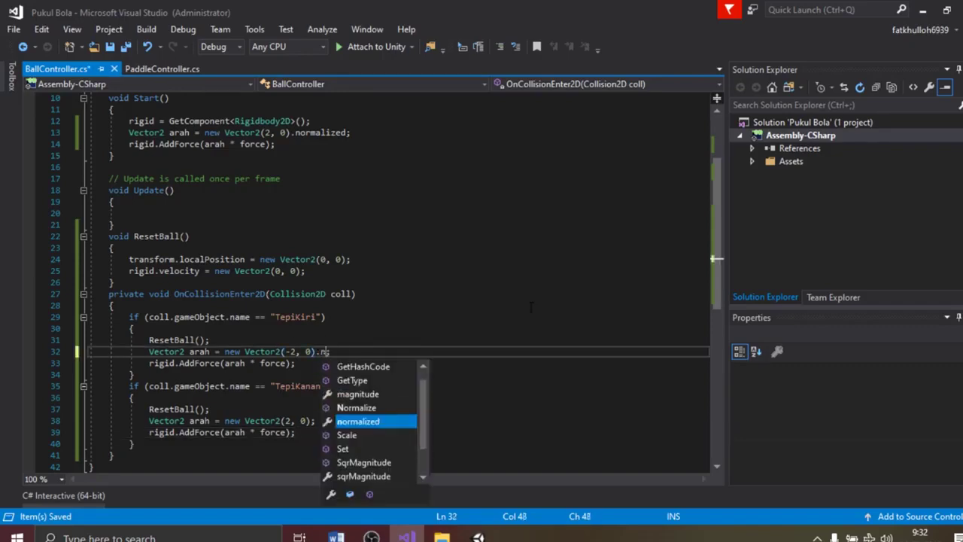
key(Tab)
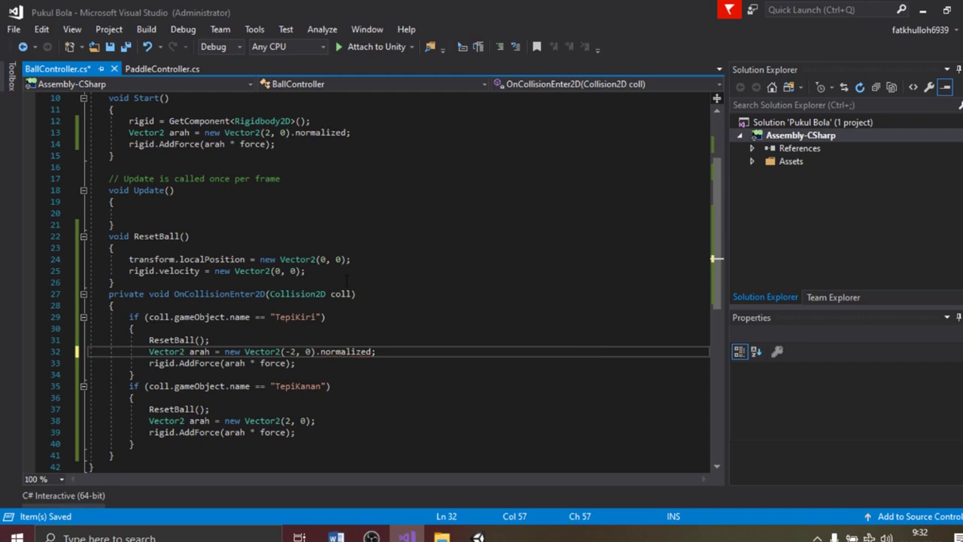
click(312, 421)
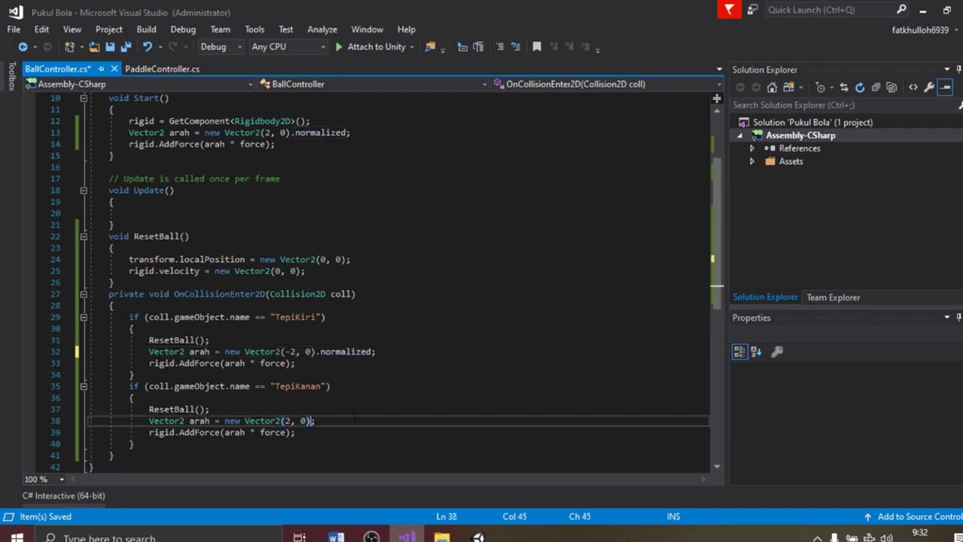
text(.nor)
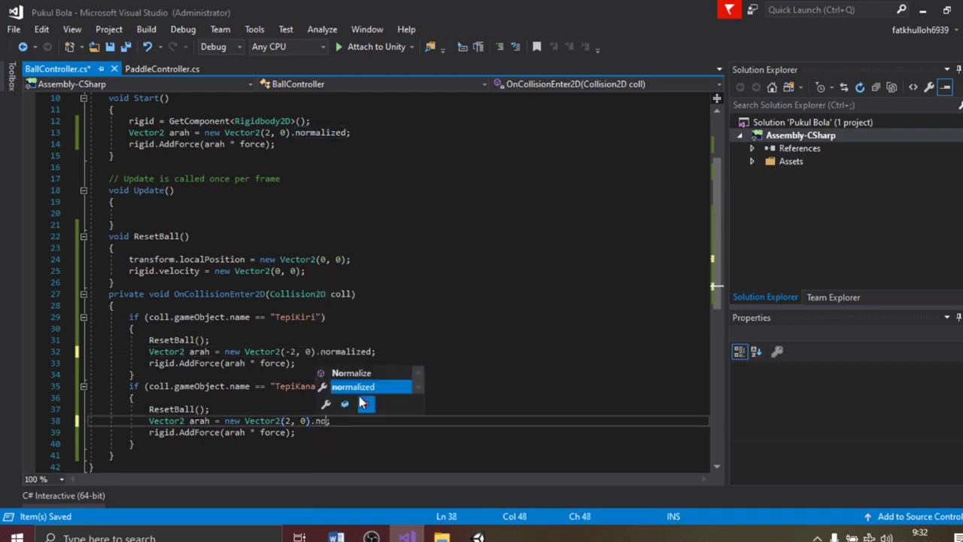
key(Tab)
key(ctrl+s)
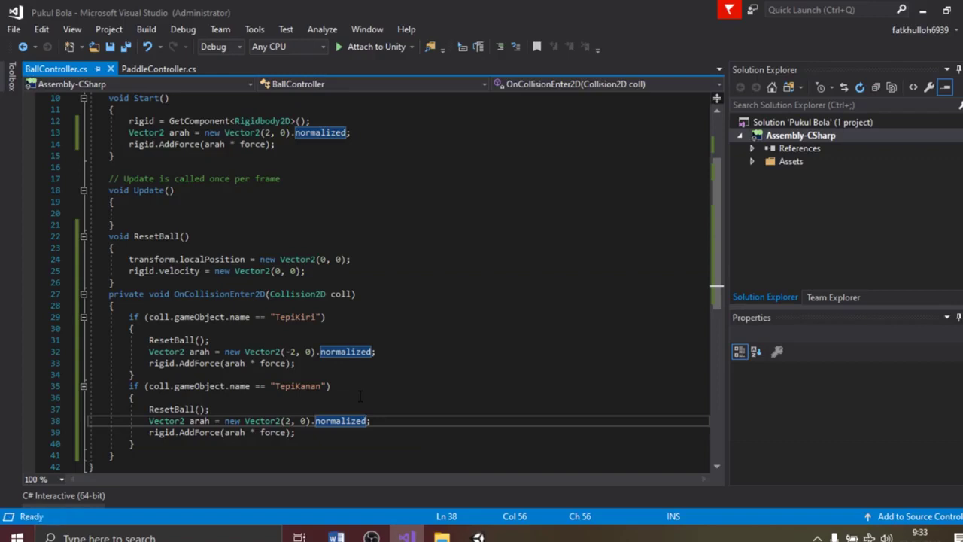
click(126, 46)
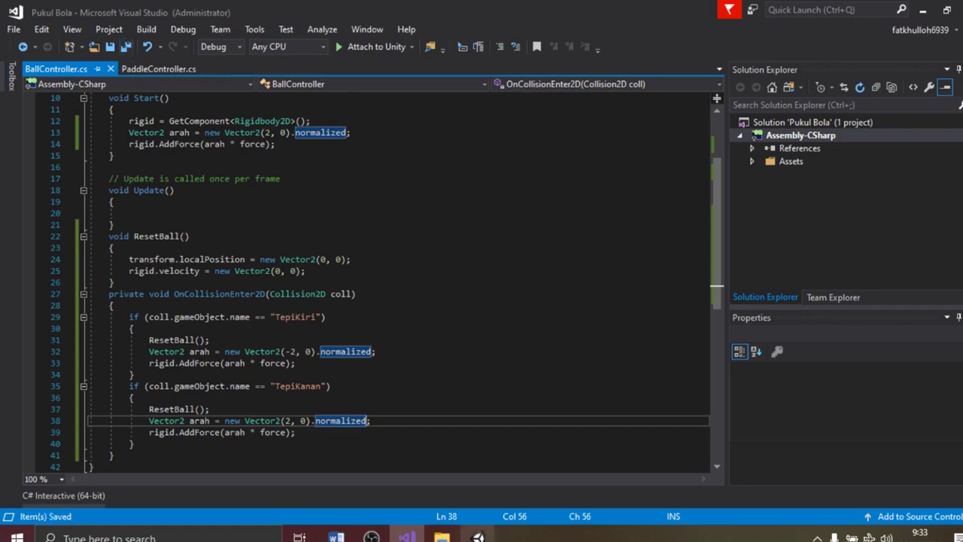
- Play-test the game again in Unity, lowering the blue paddle to let the ball reach the wall behind it, and stop play mode
key(alt+Tab)
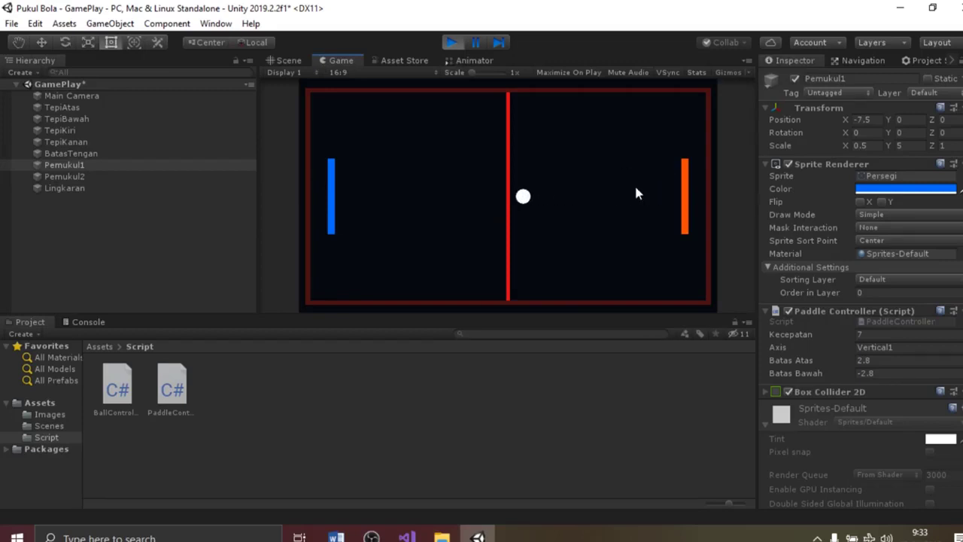
key(s)
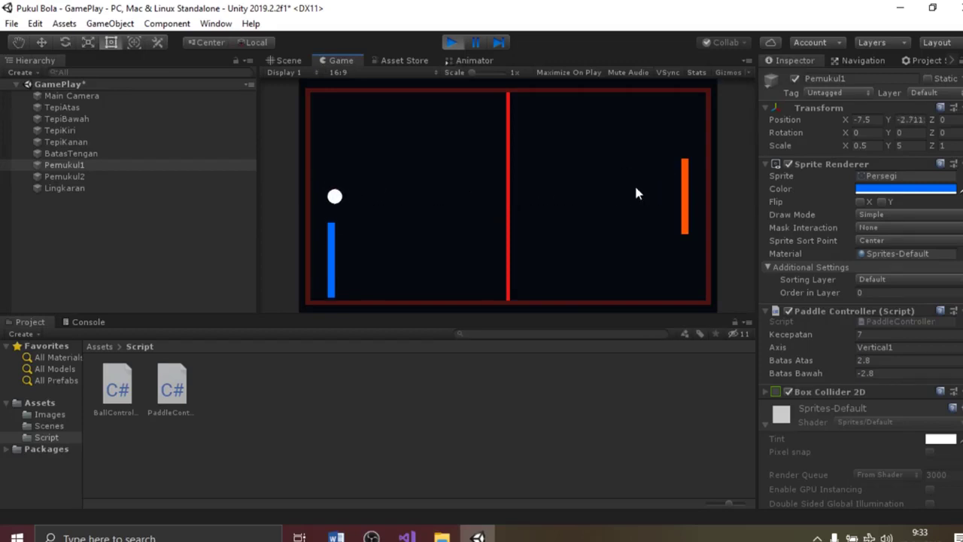
click(452, 42)
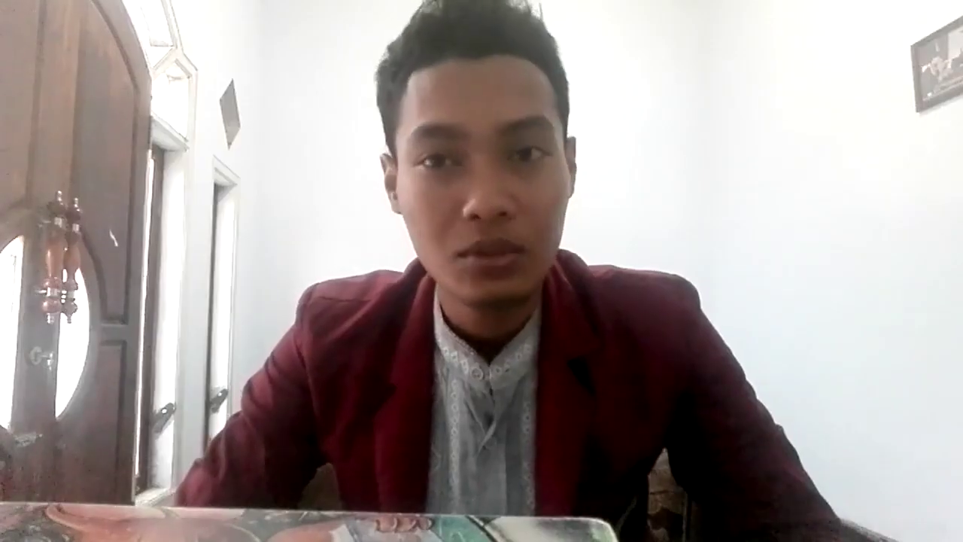